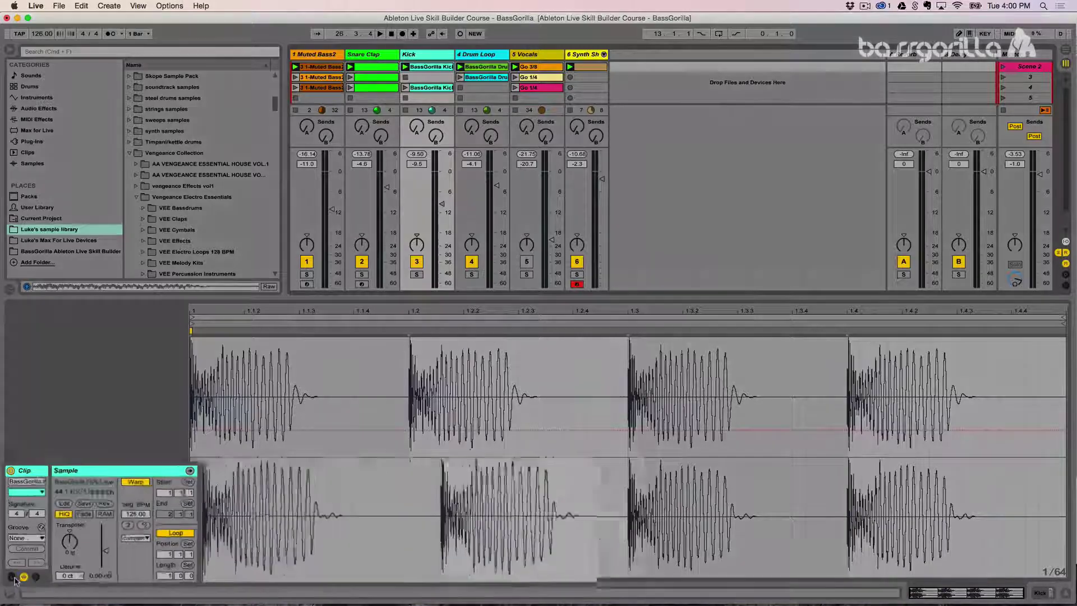
Step: Toggle the Kick clip's Sample box off and on, and show its Envelopes box
{"action": "left_click", "coordinate": [44, 582]}
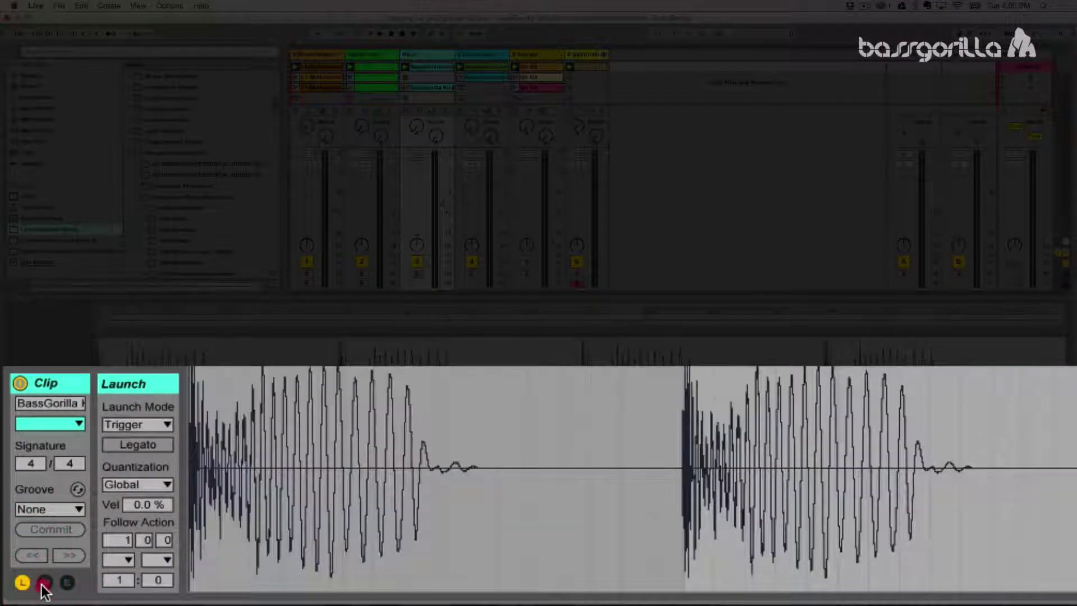
{"action": "left_click", "coordinate": [45, 582]}
{"action": "left_click", "coordinate": [68, 582]}
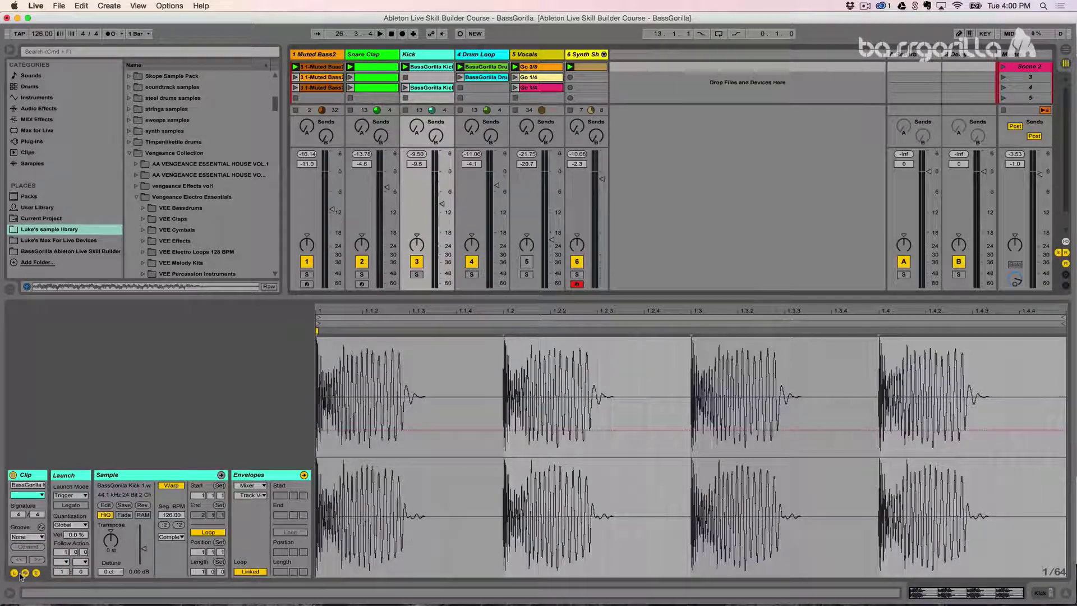
Step: Open the clip in the synth track and hide its Envelopes and Launch boxes, keeping the Notes box shown
{"action": "left_click", "coordinate": [586, 68]}
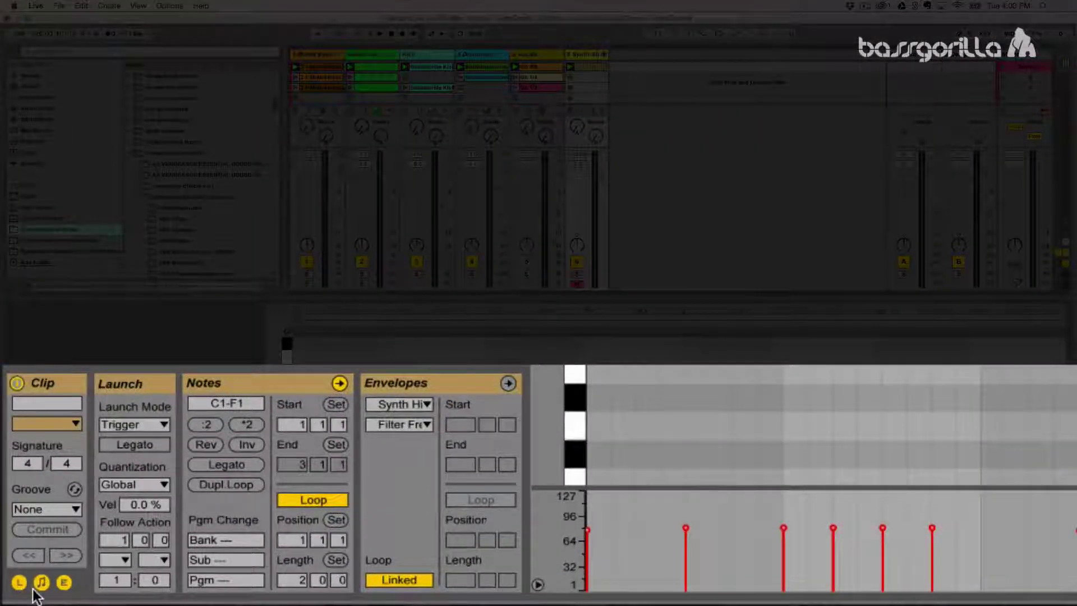
{"action": "left_click", "coordinate": [41, 584]}
{"action": "left_click", "coordinate": [41, 583]}
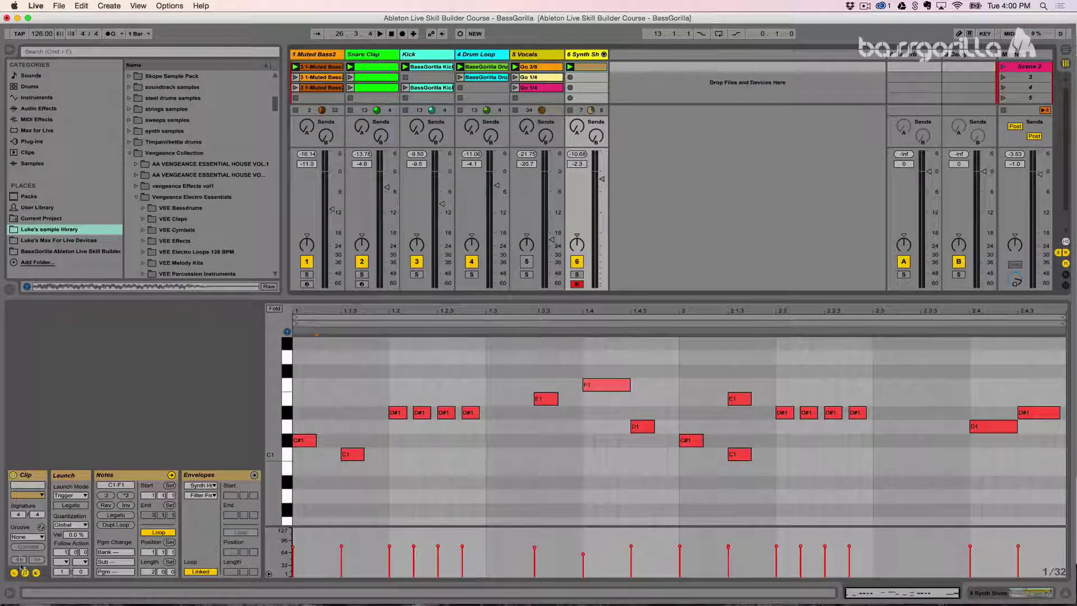
{"action": "left_click", "coordinate": [36, 573]}
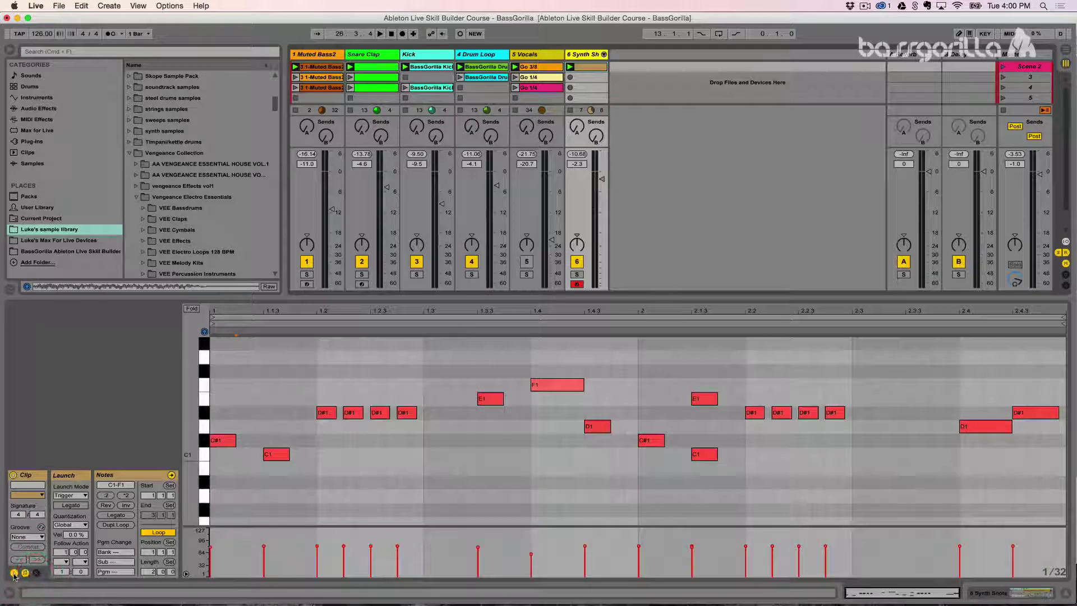
{"action": "left_click", "coordinate": [14, 573]}
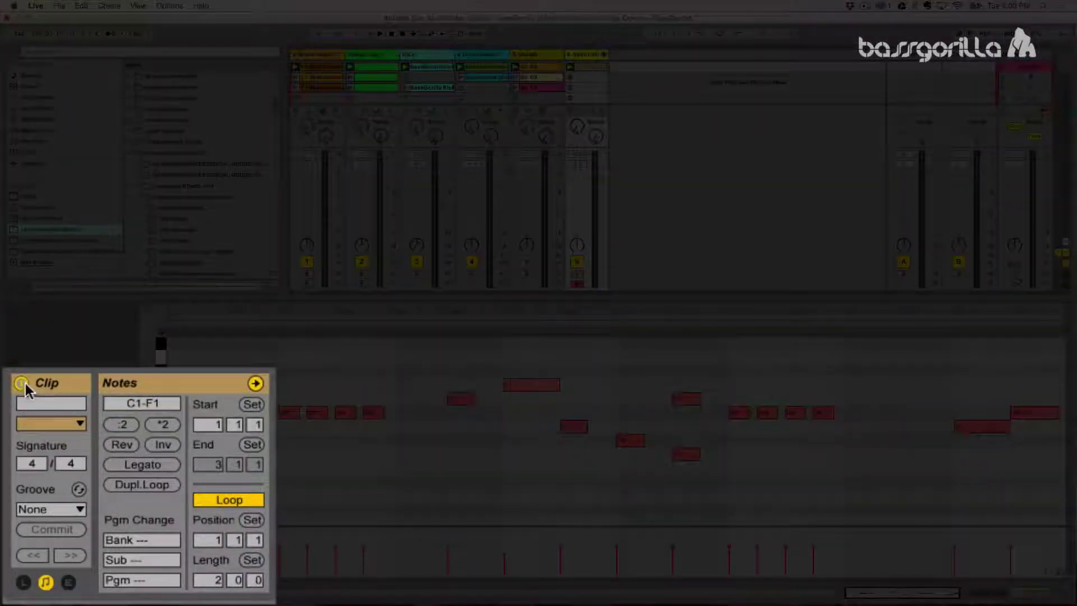
Step: Deactivate the synth clip and activate it again
{"action": "left_click", "coordinate": [22, 382]}
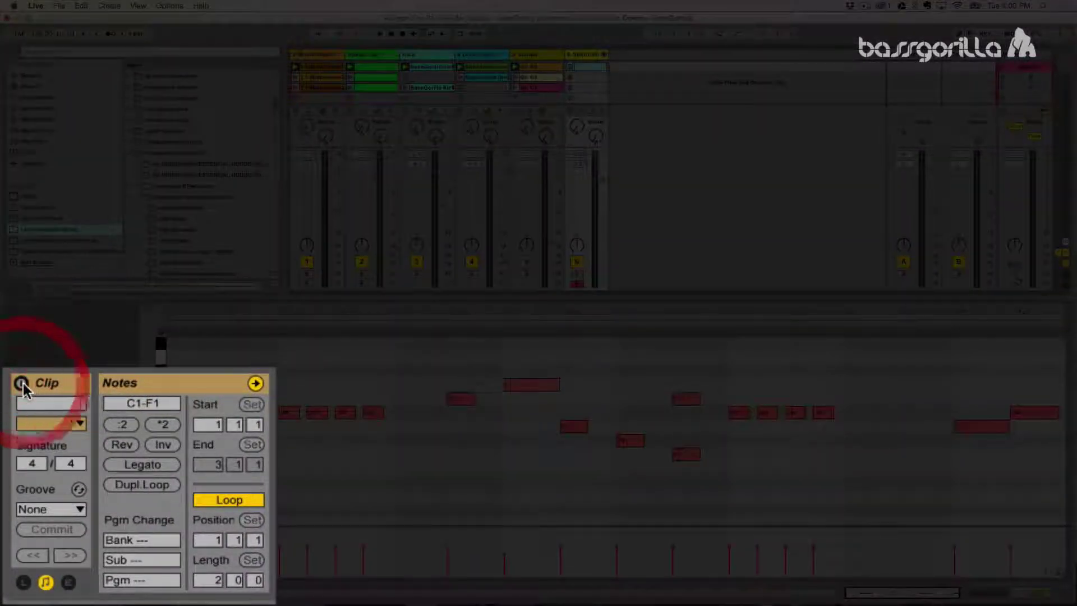
{"action": "left_click", "coordinate": [22, 383]}
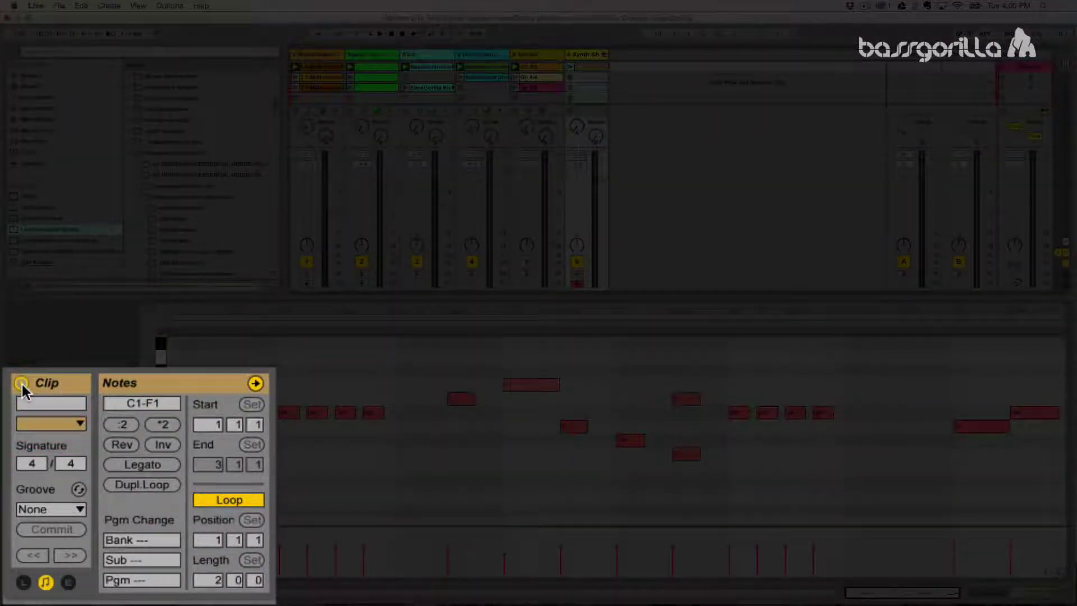
Step: Name the synth clip Hello and give it a pale yellow colour
{"action": "left_click", "coordinate": [38, 398]}
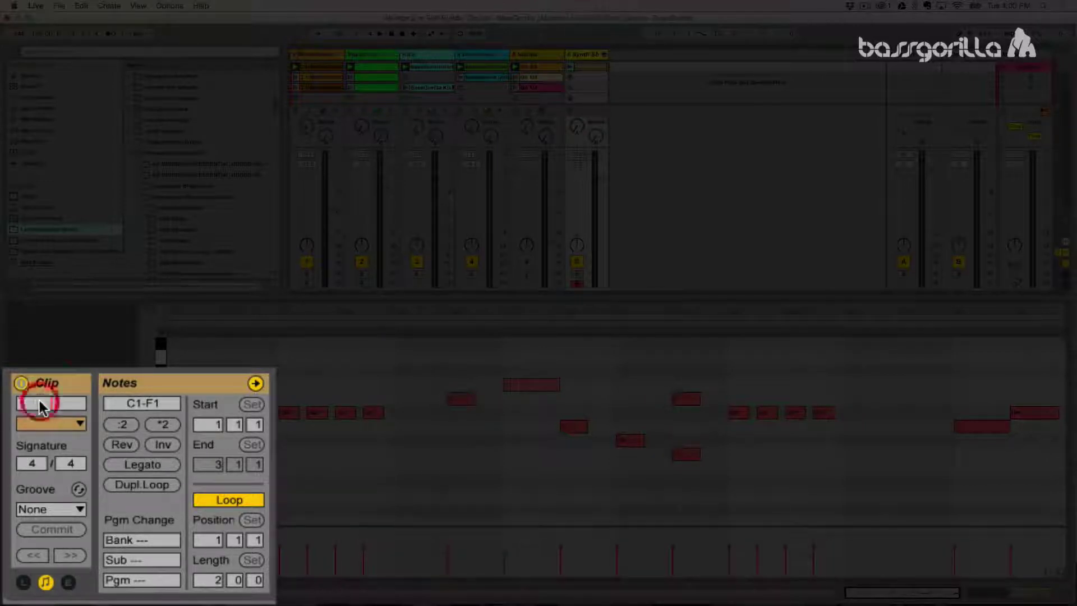
{"action": "type", "text": "Hello"}
{"action": "key", "text": "Return"}
{"action": "left_click", "coordinate": [44, 425]}
{"action": "left_click", "coordinate": [22, 370]}
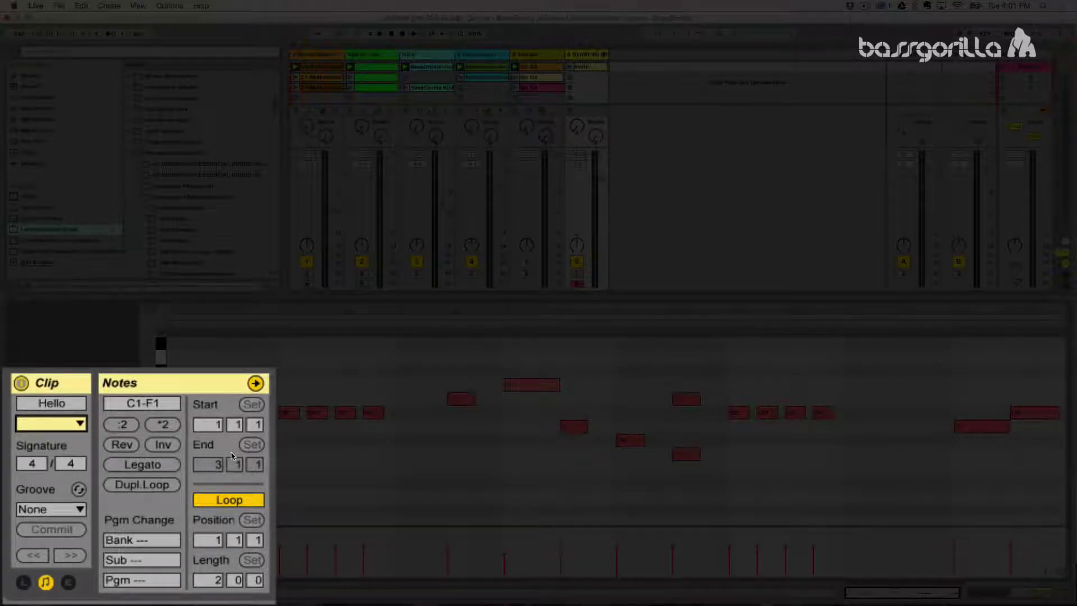
Step: Fit the note editor to the clip's used key range, select all C1 notes and clear the selection
{"action": "double_click", "coordinate": [157, 458]}
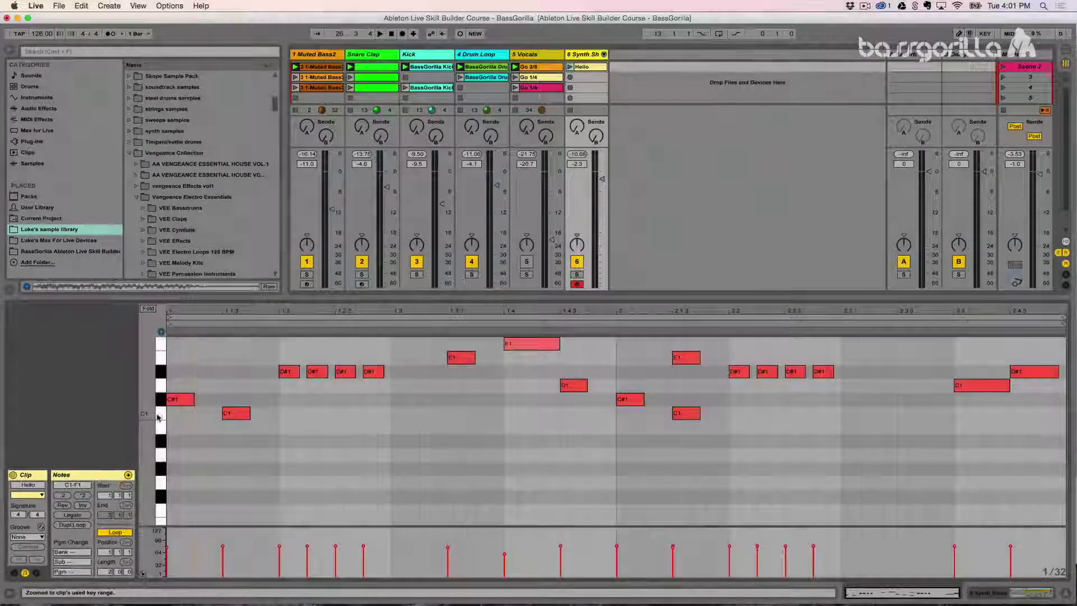
{"action": "left_click", "coordinate": [158, 415]}
{"action": "scroll", "coordinate": [159, 415], "scroll_direction": "up", "scroll_amount": 4}
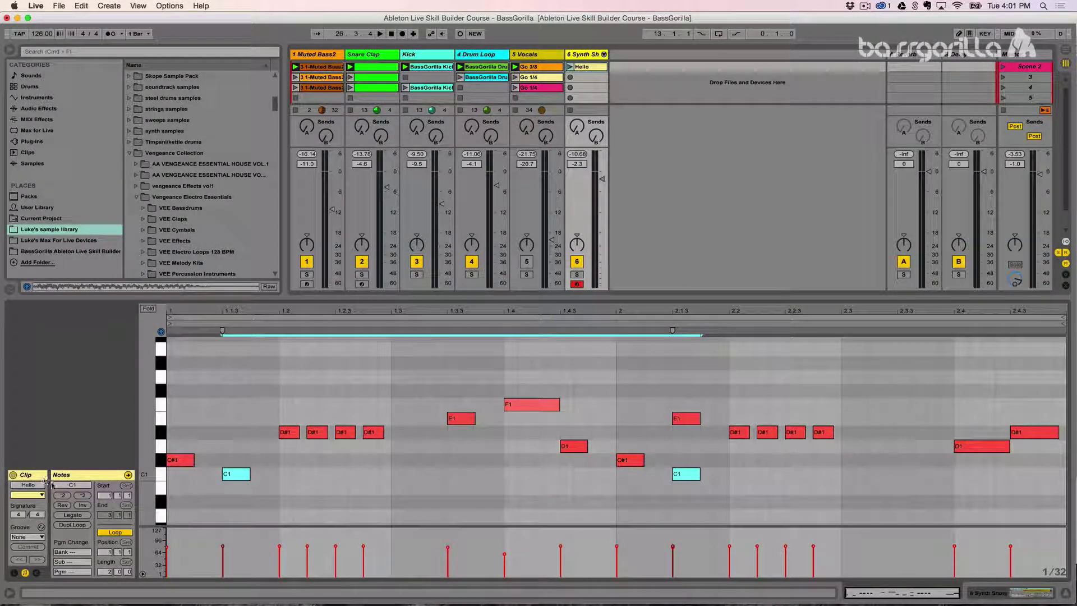
{"action": "left_click", "coordinate": [173, 436]}
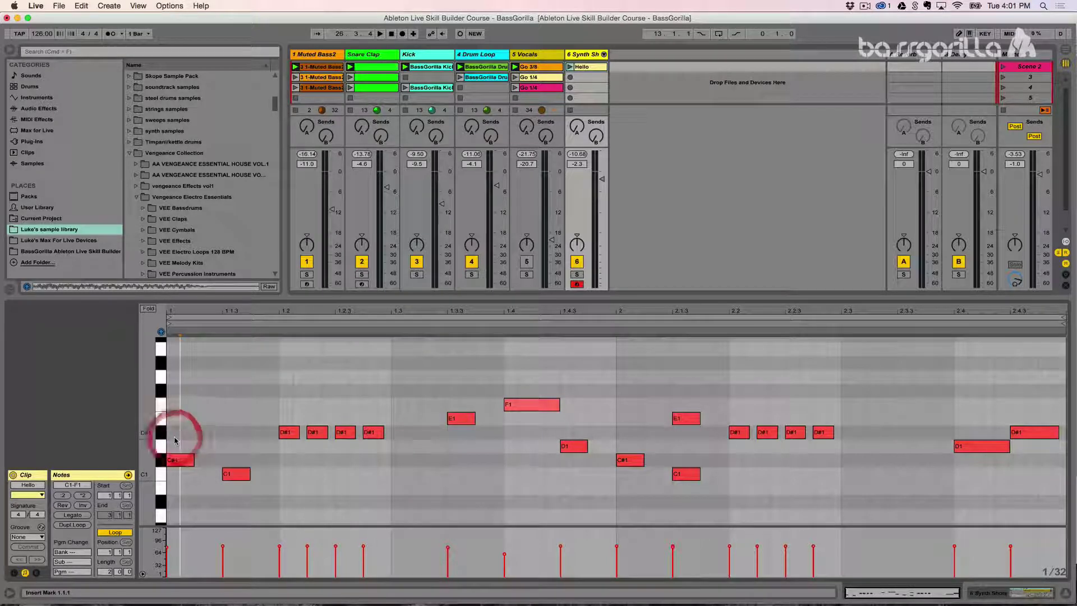
Step: Select all notes from C1 up to D#1 by their keys, and deselect them
{"action": "left_click", "coordinate": [160, 476]}
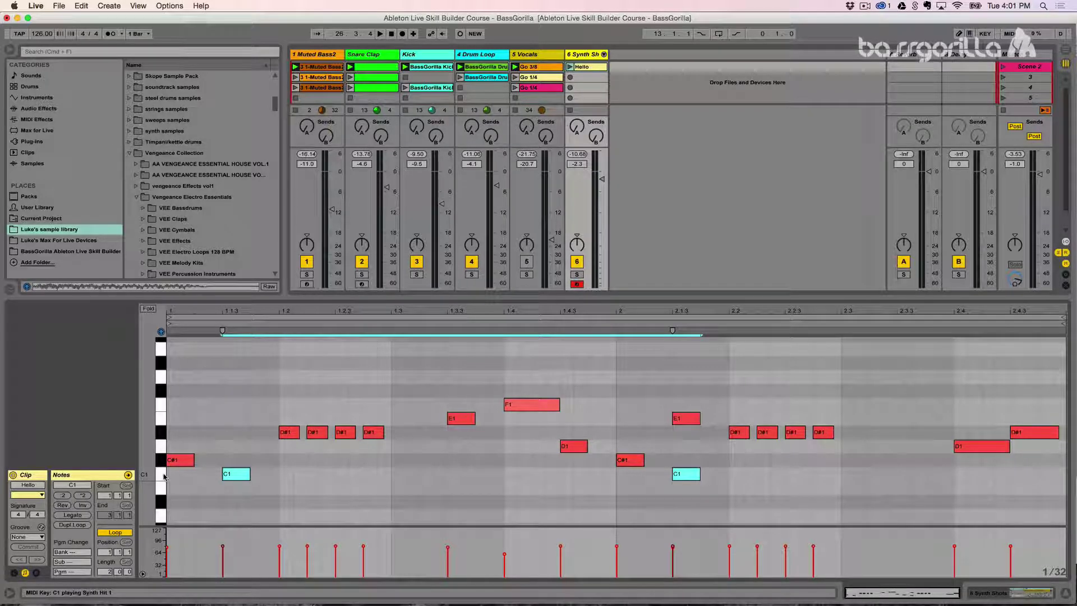
{"action": "left_click_drag", "start_coordinate": [160, 476], "coordinate": [159, 434]}
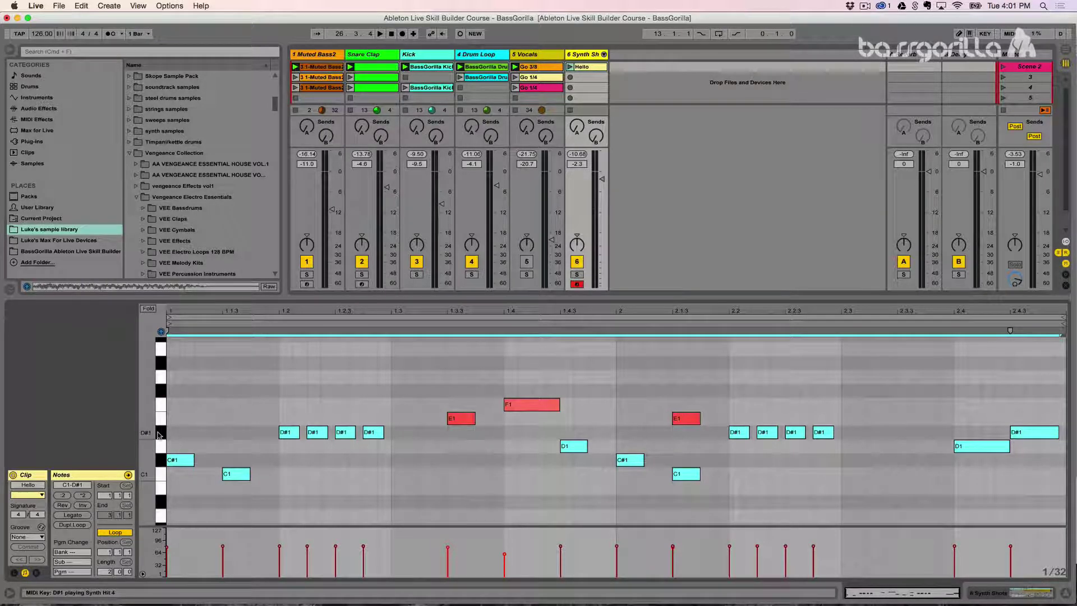
{"action": "left_click", "coordinate": [185, 433]}
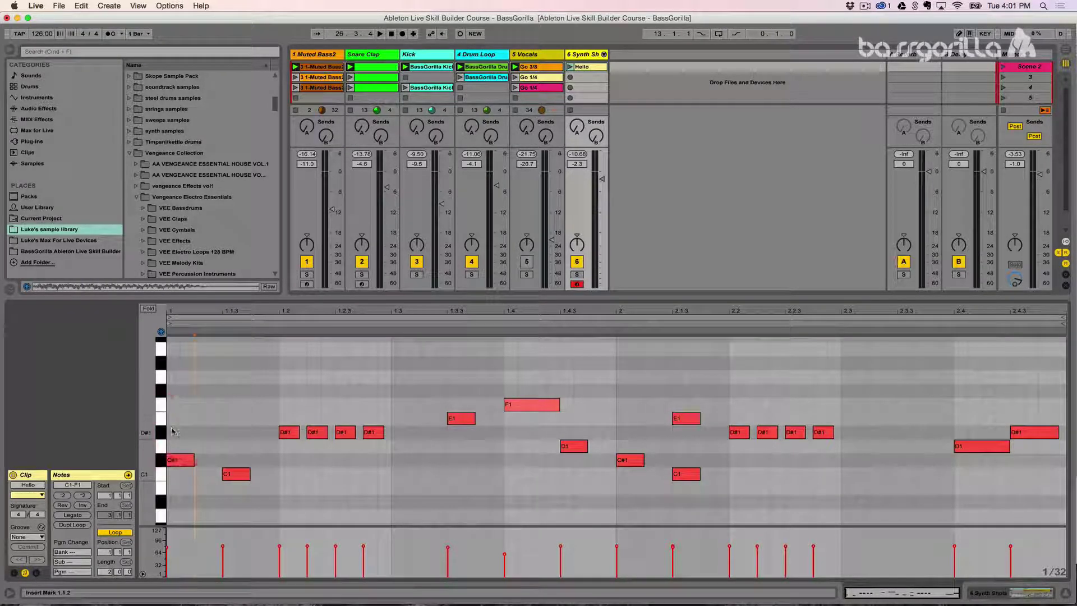
Step: Select all C1 notes, switch the selection to all C#1 notes, and clear it
{"action": "left_click", "coordinate": [159, 476]}
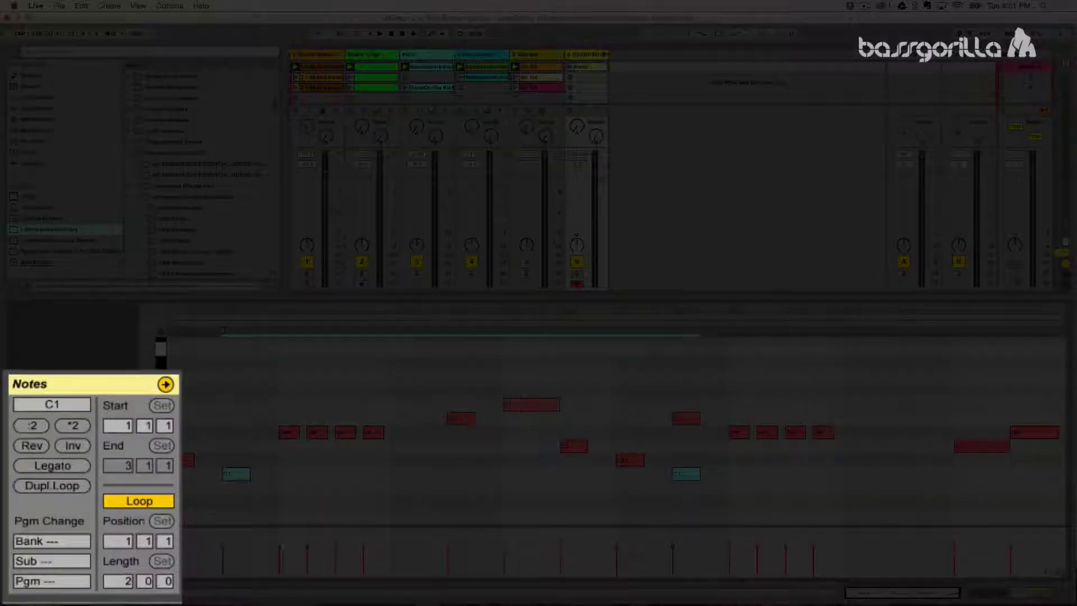
{"action": "left_click", "coordinate": [159, 461]}
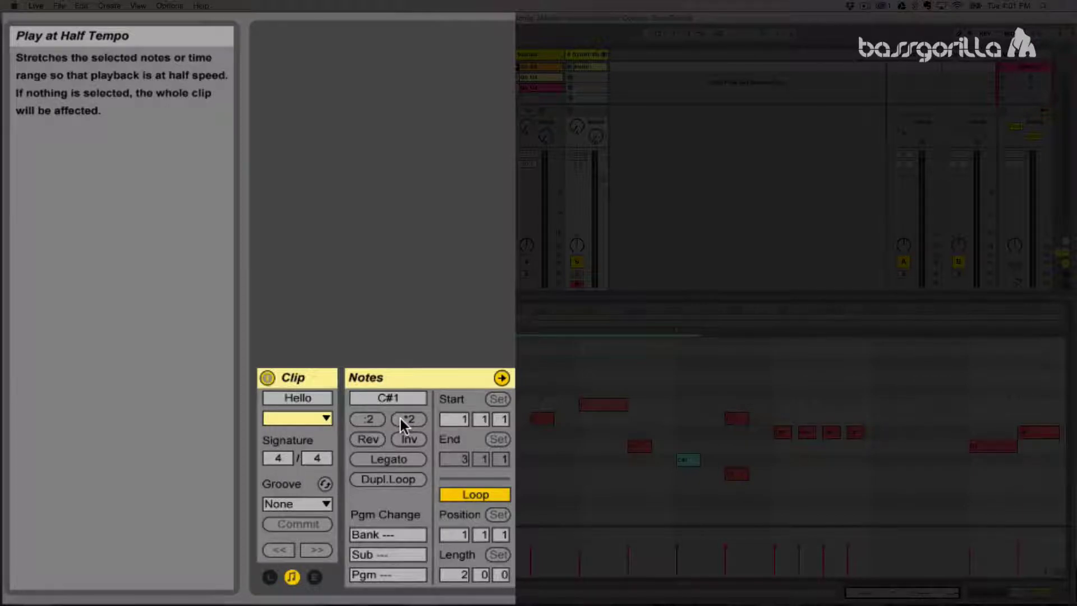
{"action": "left_click", "coordinate": [332, 501]}
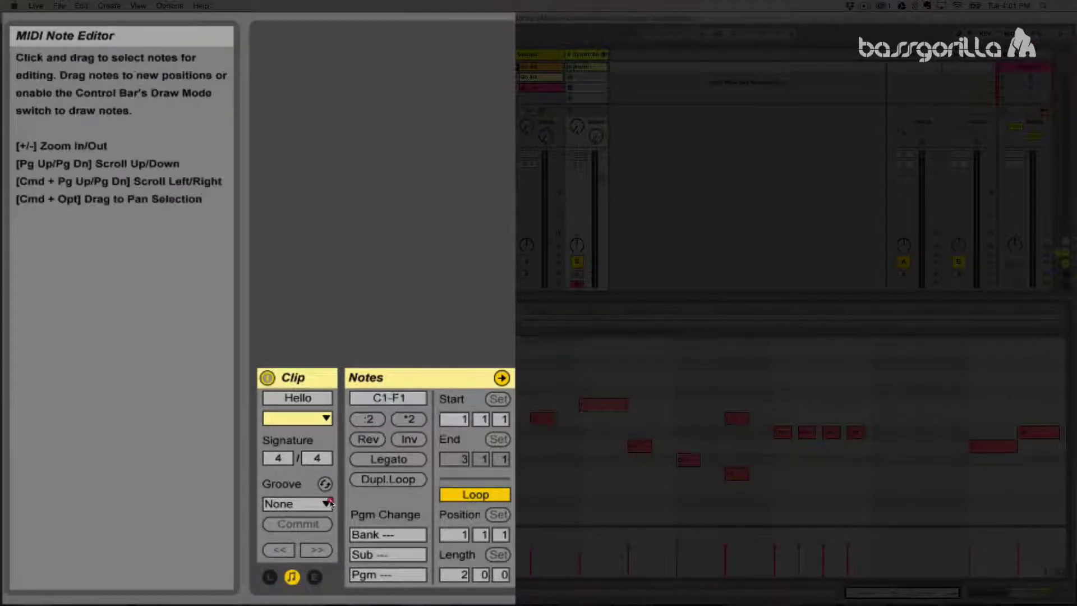
Step: Try compressing all C#1 notes to double tempo, stretch them back to half tempo, and try reversing them
{"action": "left_click", "coordinate": [278, 461]}
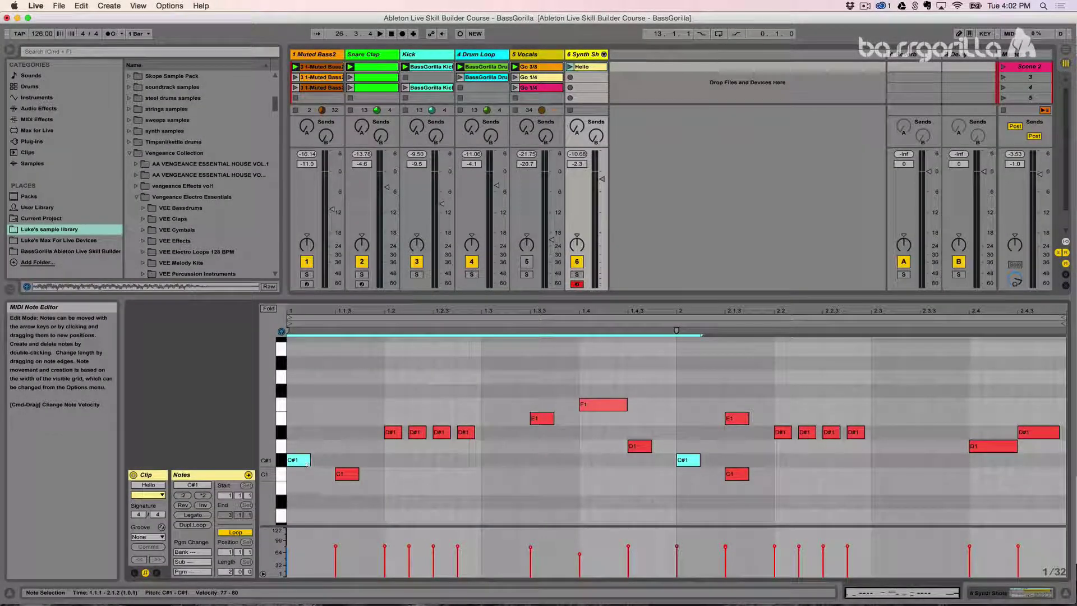
{"action": "left_click", "coordinate": [184, 496]}
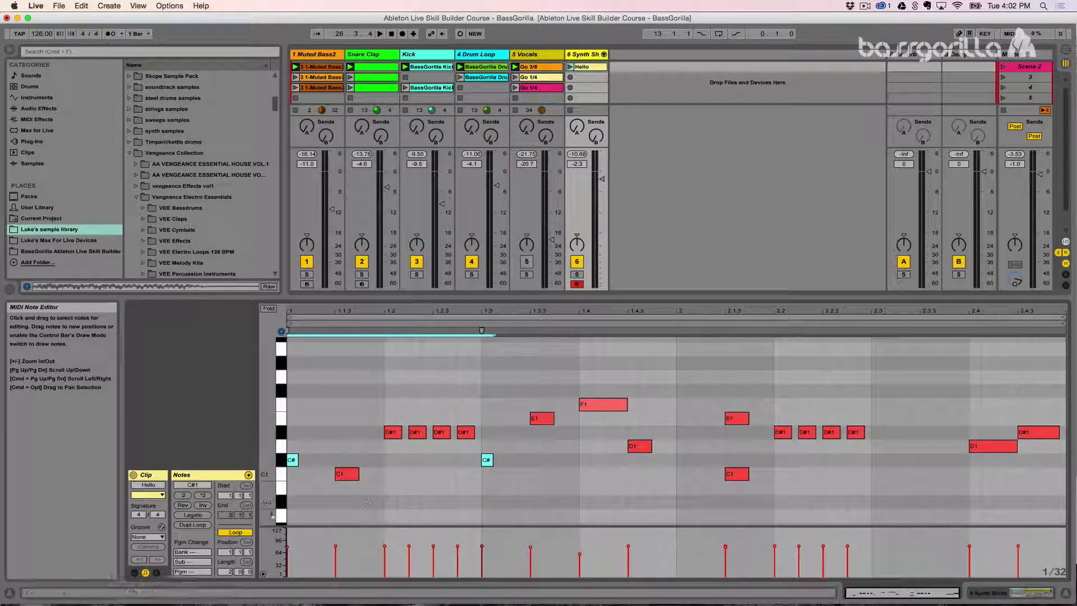
{"action": "left_click", "coordinate": [202, 495]}
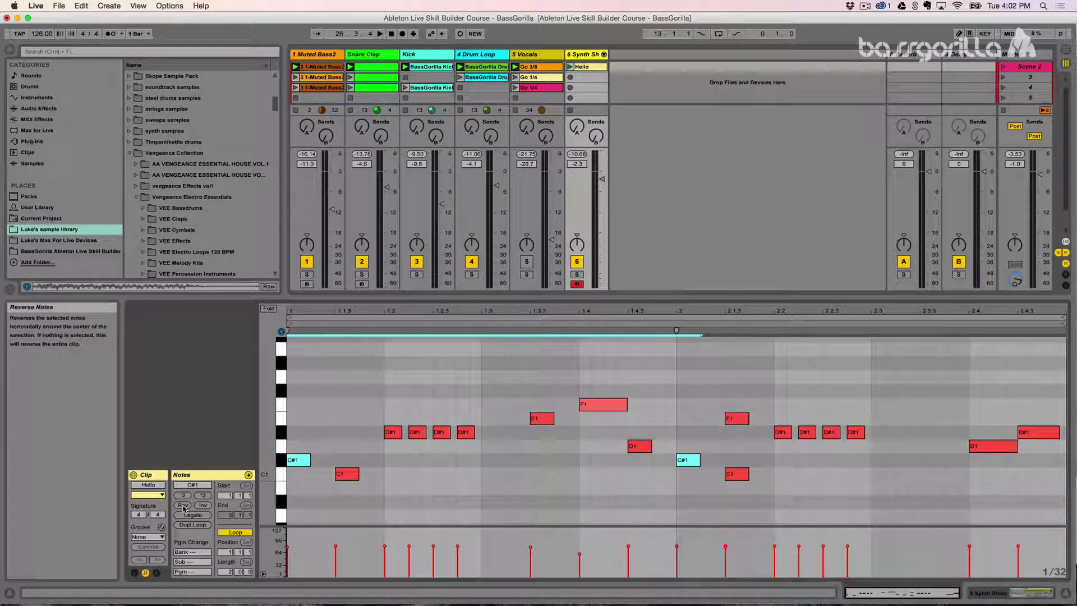
{"action": "left_click", "coordinate": [183, 506]}
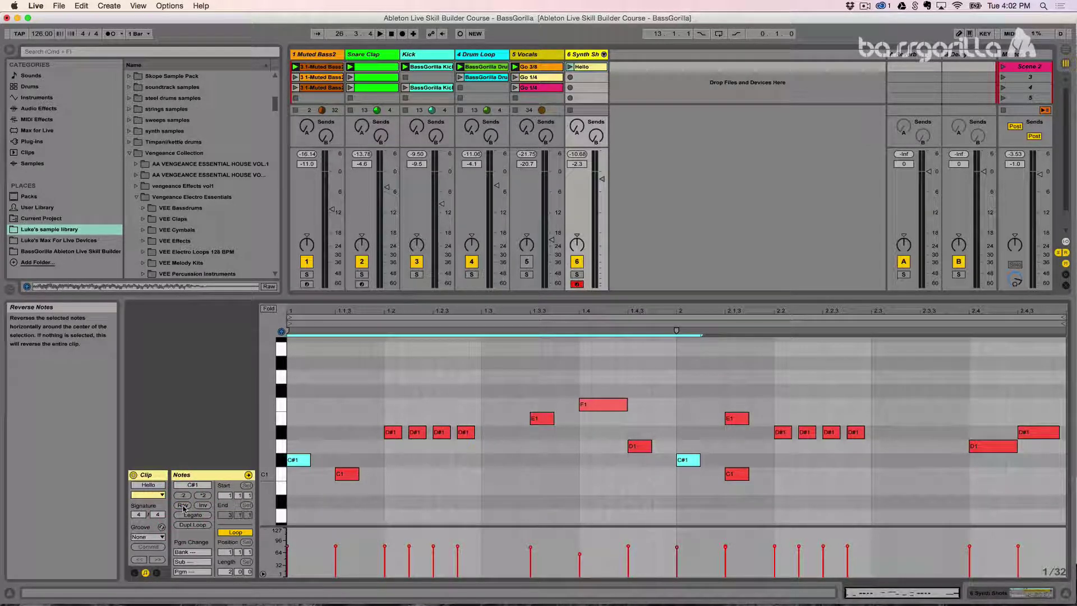
{"action": "left_click", "coordinate": [384, 491]}
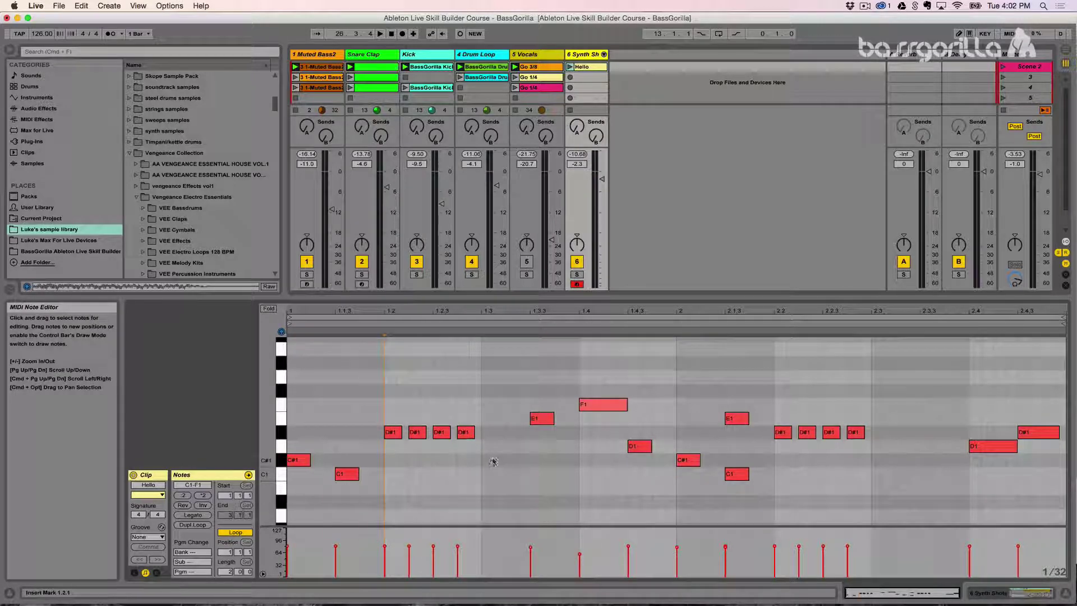
Step: Select the D#1 and E1 notes between 1.2 and 1.4 and reverse their order
{"action": "left_click_drag", "start_coordinate": [385, 401], "coordinate": [575, 474]}
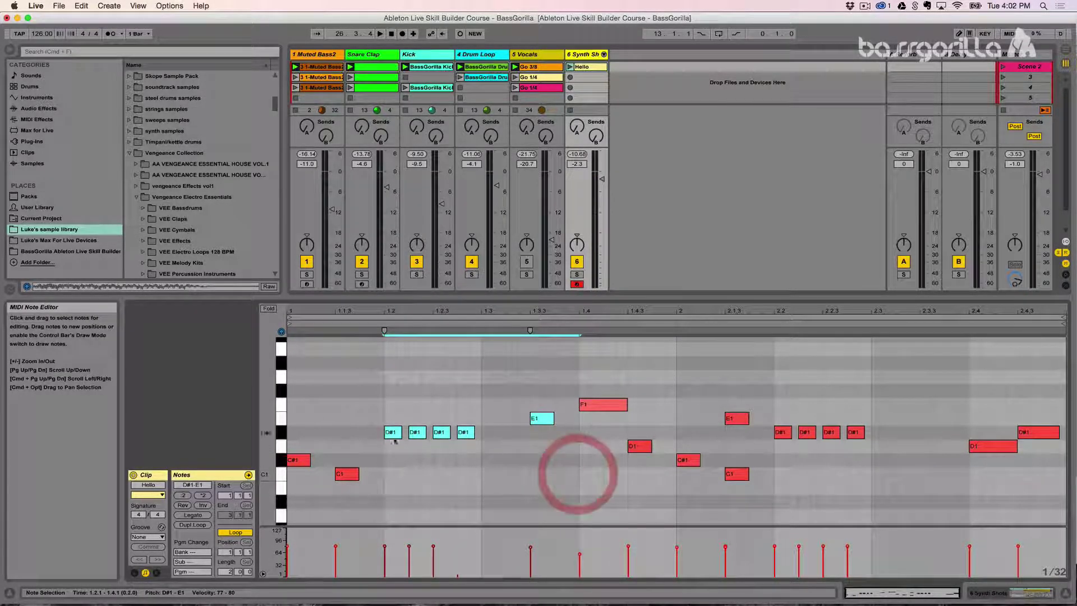
{"action": "left_click", "coordinate": [182, 506]}
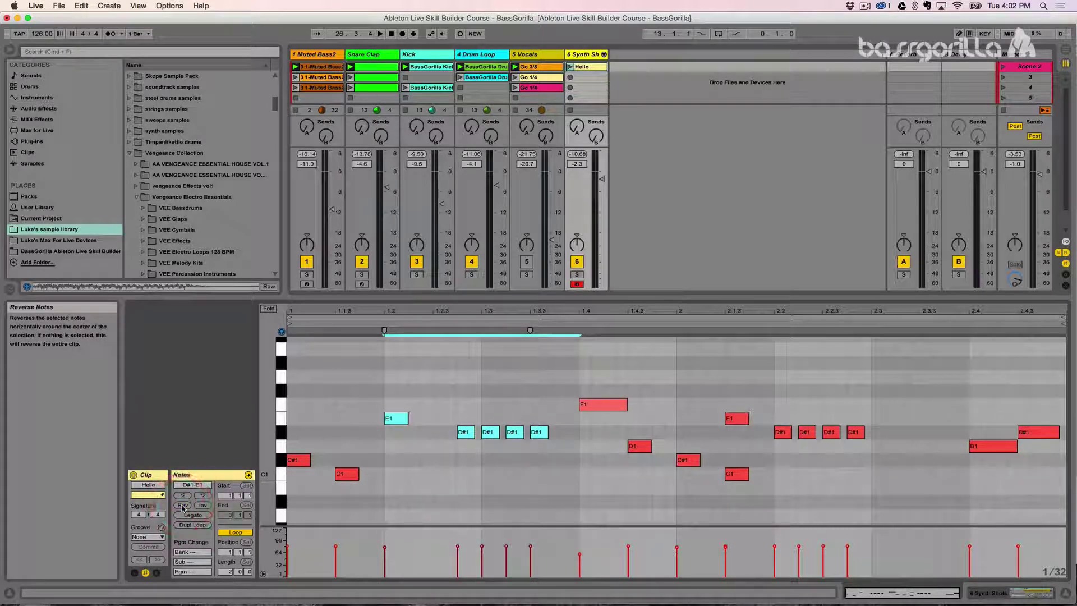
{"action": "left_click", "coordinate": [182, 505]}
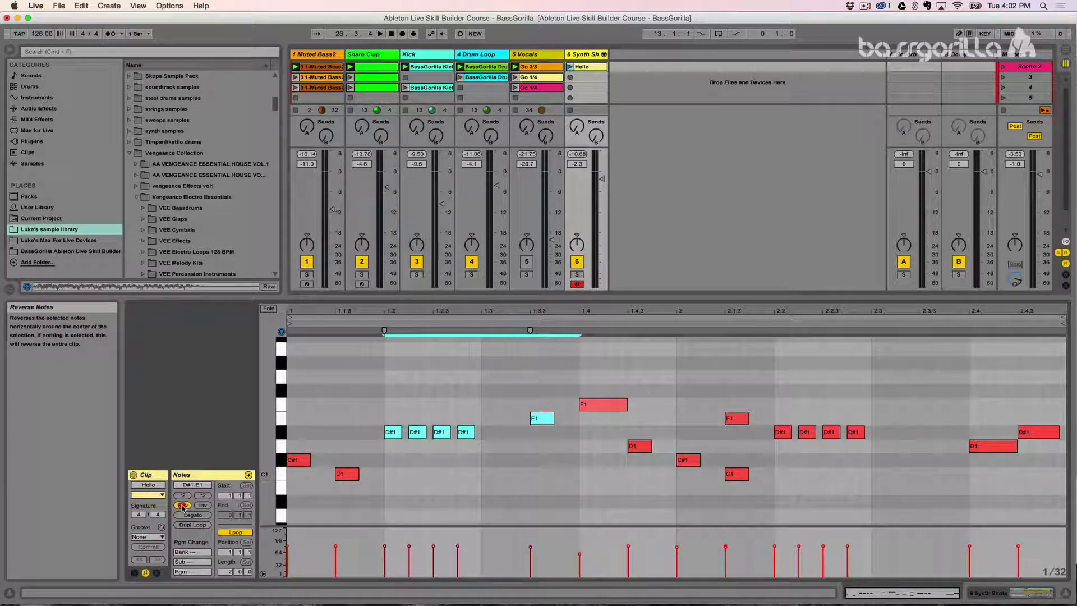
{"action": "left_click", "coordinate": [182, 506]}
Step: Play the set with the Hello clip launched to hear the reversed notes, and stop playback
{"action": "key", "text": "space"}
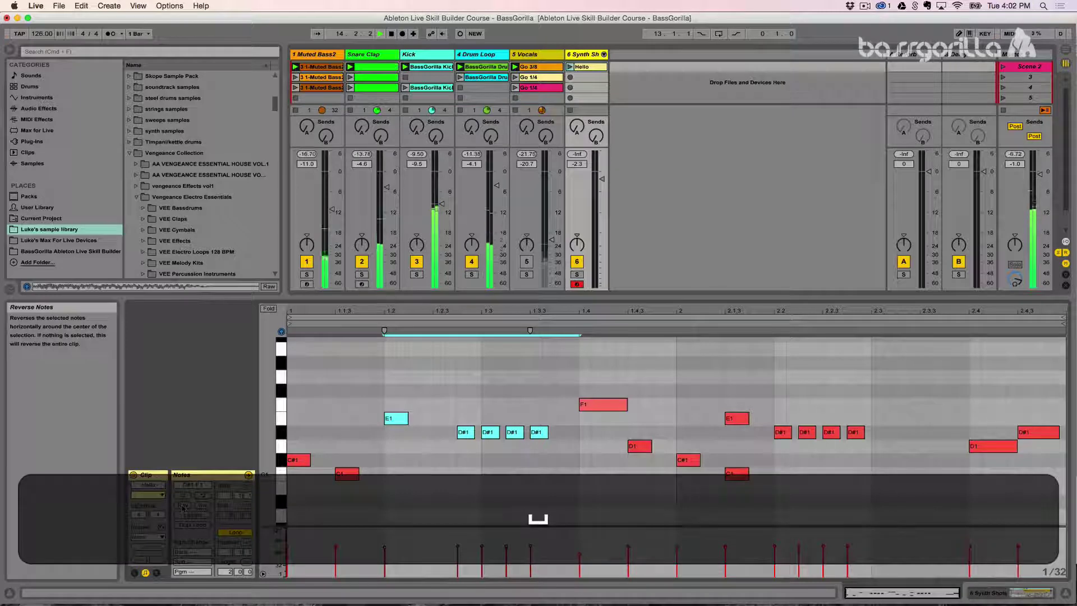
{"action": "left_click", "coordinate": [570, 67]}
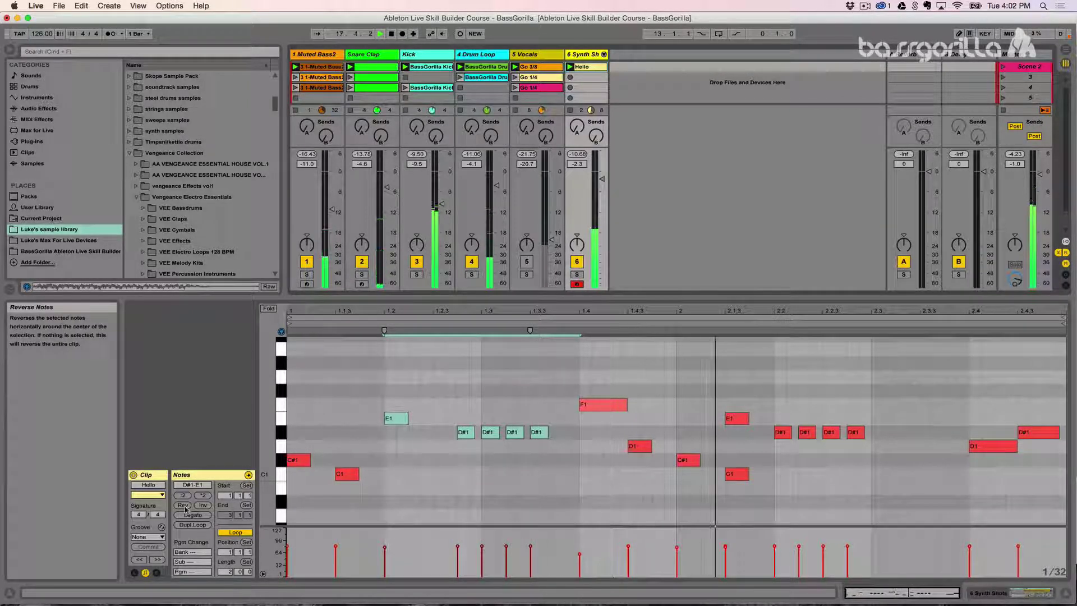
{"action": "key", "text": "space"}
Step: Reverse the selected notes back to their original order and play the set briefly to compare
{"action": "left_click", "coordinate": [184, 506]}
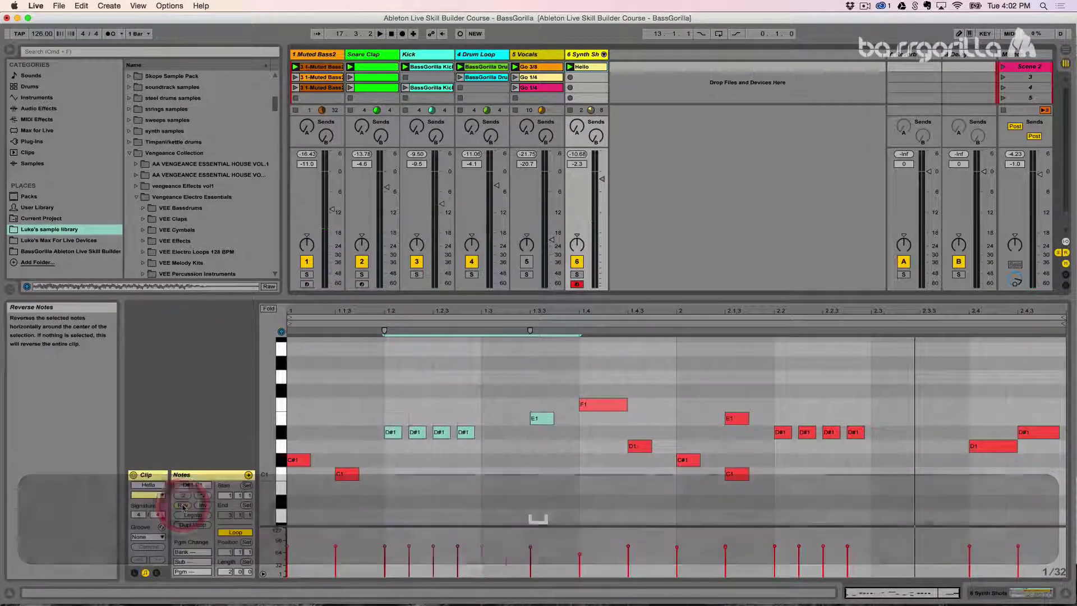
{"action": "key", "text": "space"}
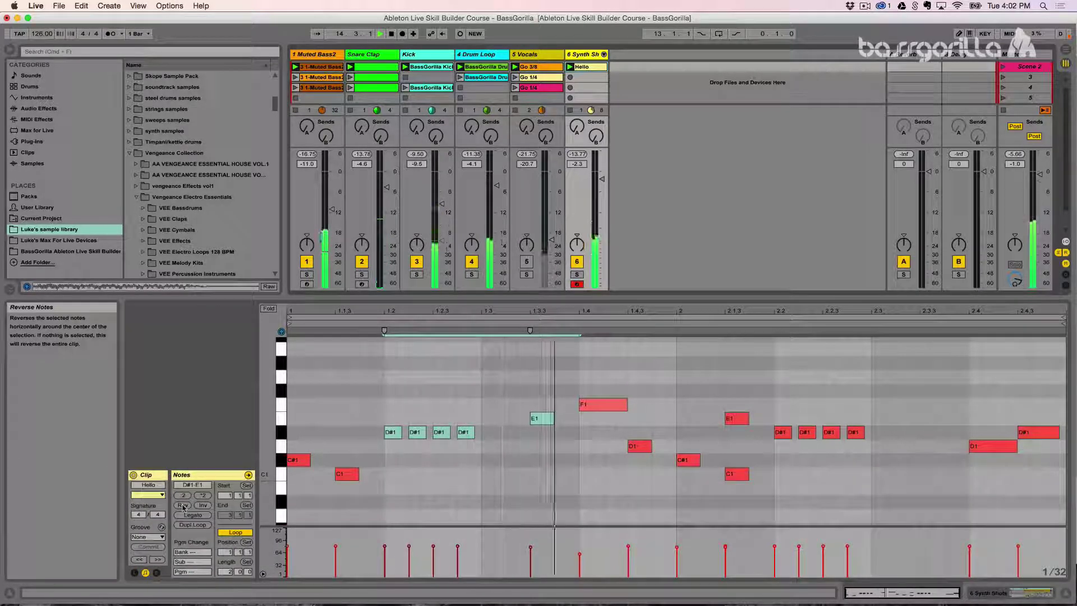
{"action": "key", "text": "space"}
Step: Duplicate the Hello clip within the synth track and select the copy's D#1 and E1 notes between 1.2 and 1.4
{"action": "left_click", "coordinate": [582, 66]}
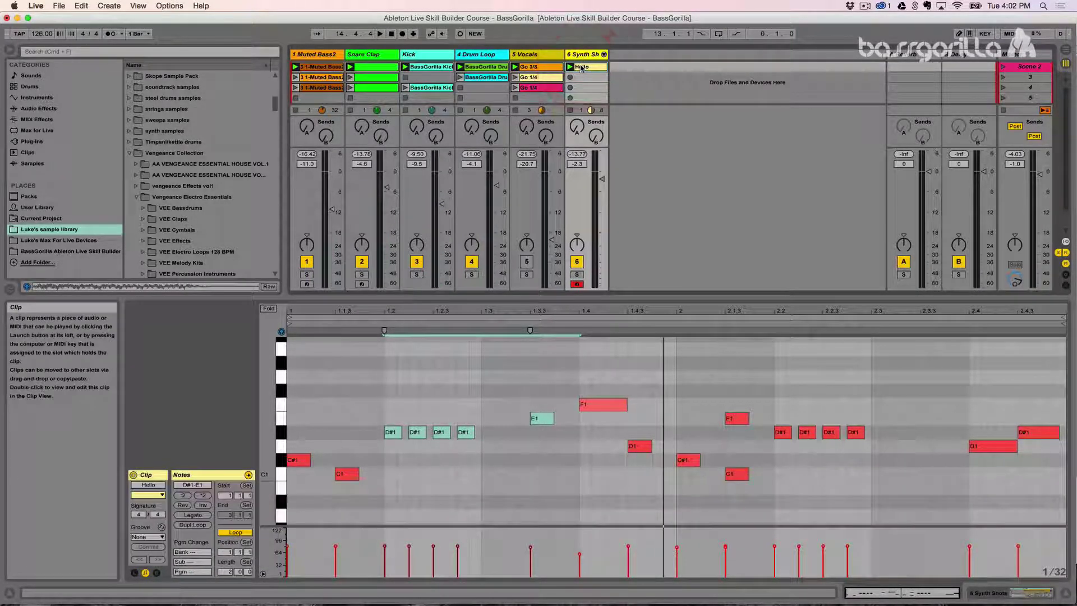
{"action": "key", "text": "super+d"}
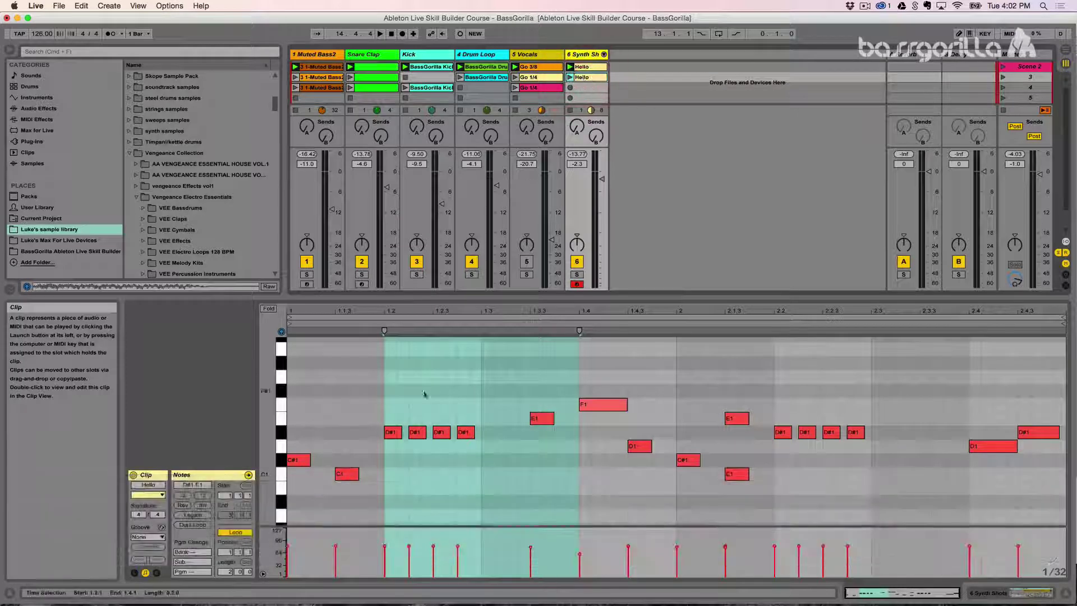
{"action": "left_click", "coordinate": [384, 403]}
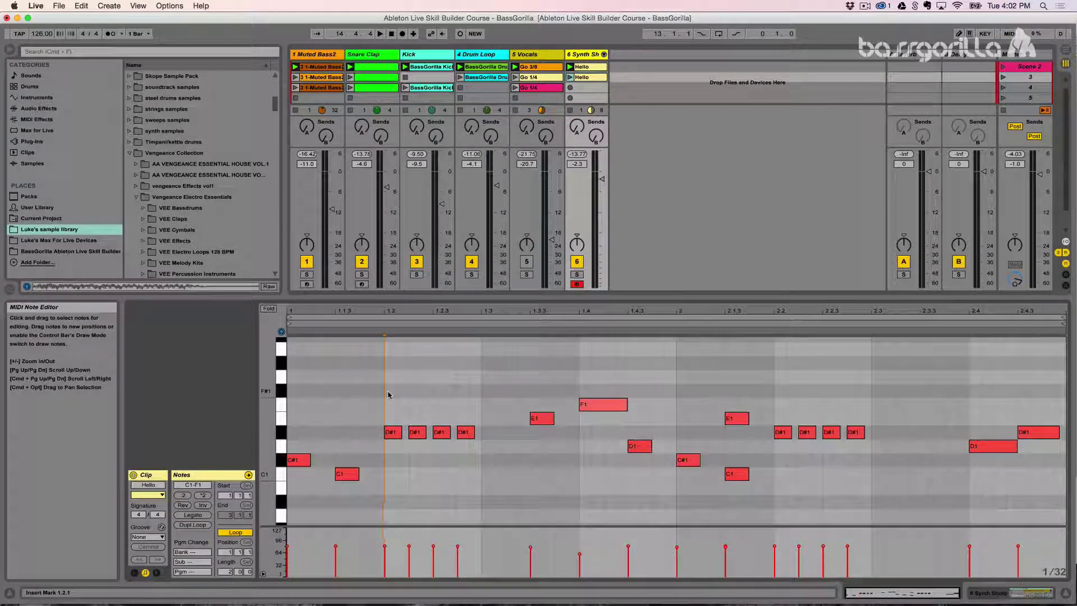
{"action": "left_click_drag", "start_coordinate": [388, 392], "coordinate": [580, 471]}
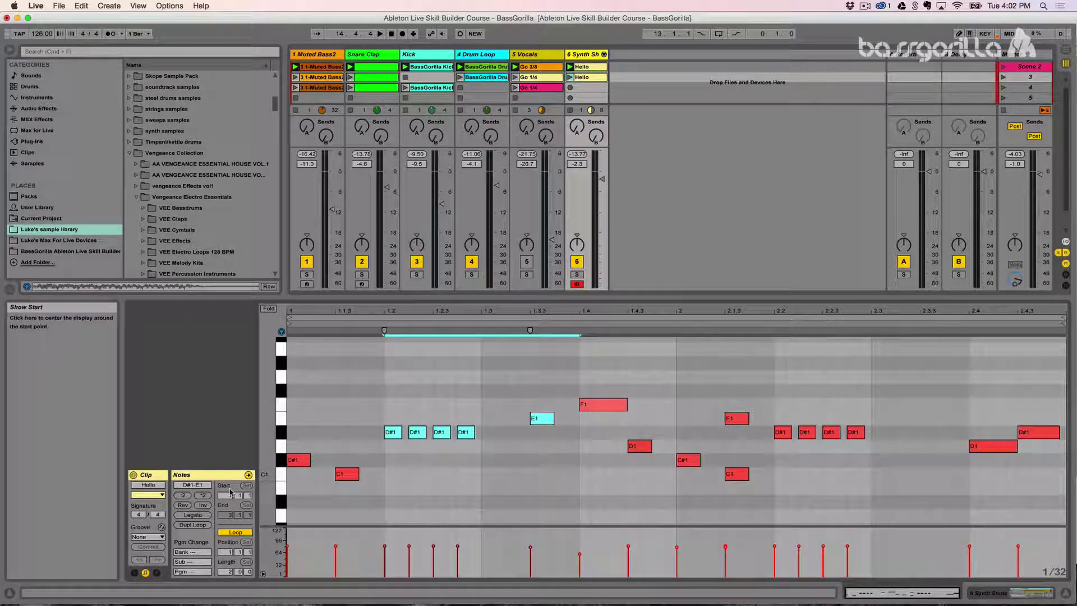
Step: Reverse the selected notes in the duplicated Hello clip, launch that clip during playback to hear it, and stop playback
{"action": "left_click", "coordinate": [183, 505]}
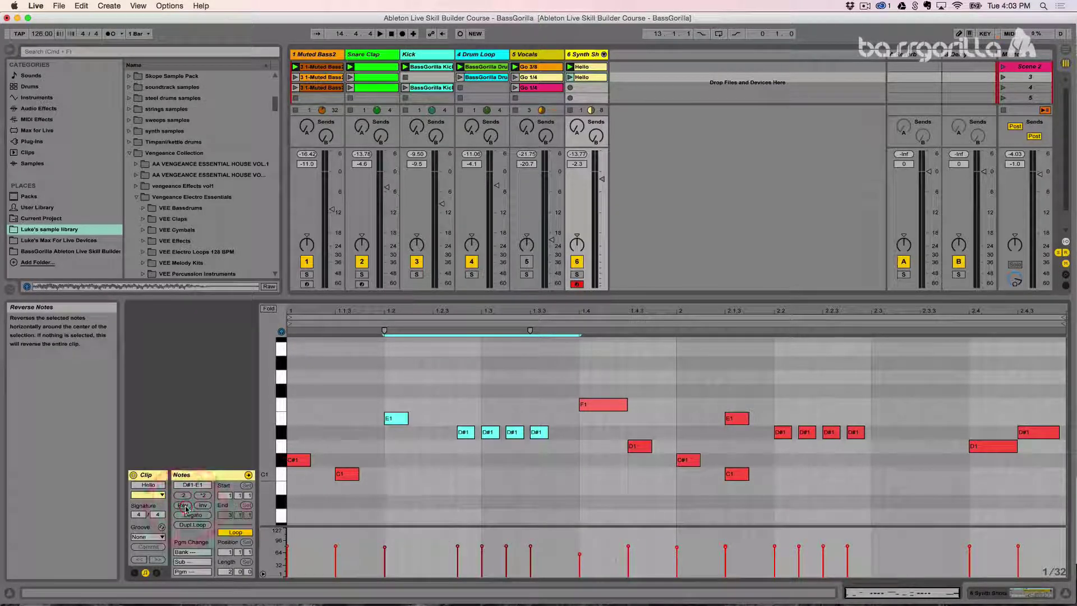
{"action": "key", "text": "space"}
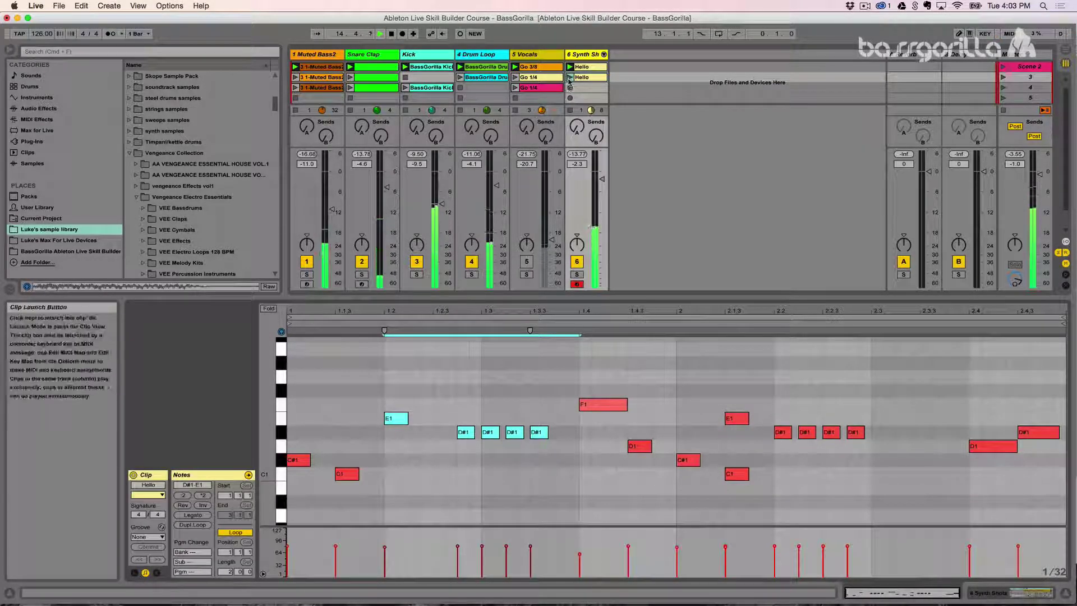
{"action": "left_click", "coordinate": [570, 79]}
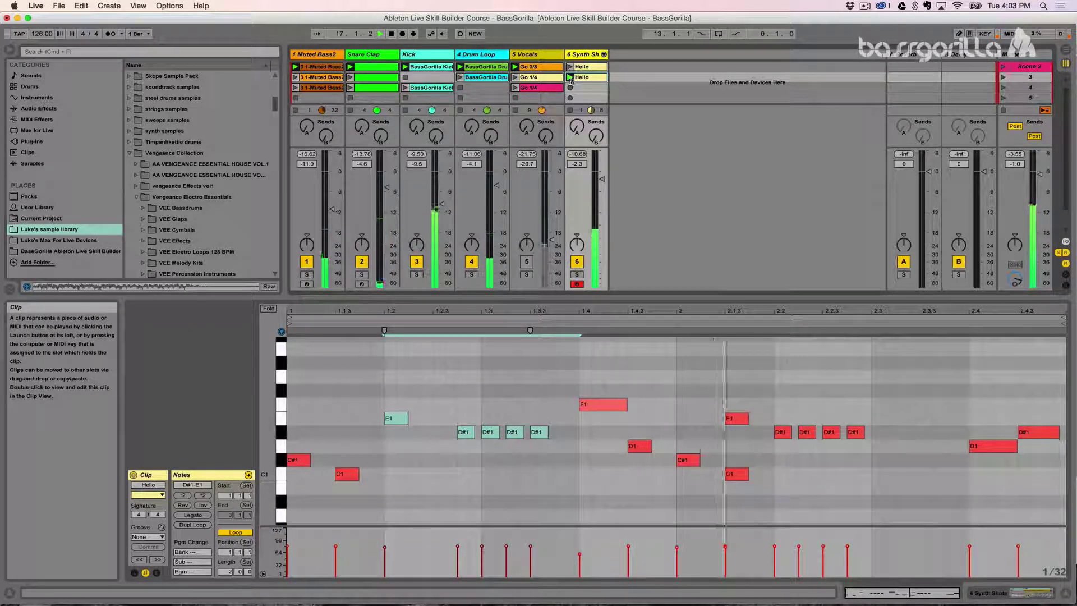
{"action": "key", "text": "space"}
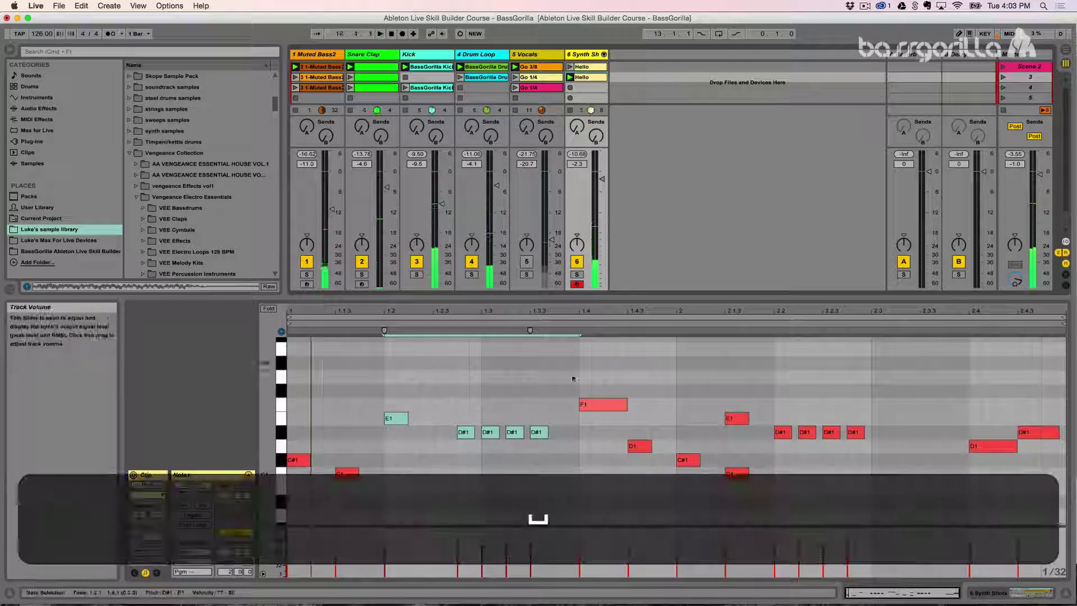
Step: Reselect the E1 and D#1 notes between 1.2 and 1.4, try inverting them, and play the set briefly with the notes inverted
{"action": "left_click", "coordinate": [433, 466]}
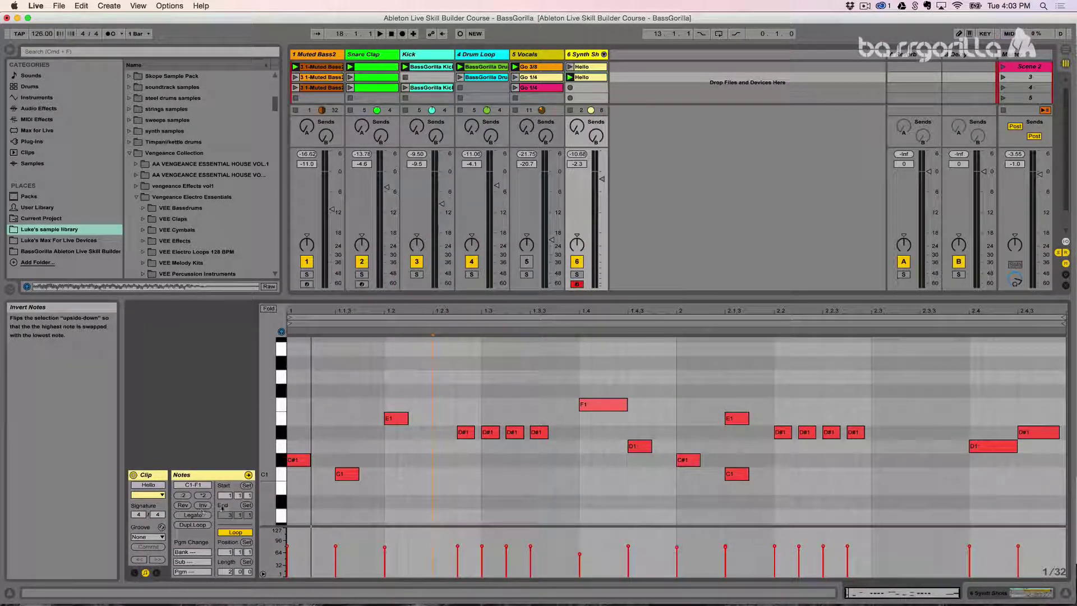
{"action": "left_click_drag", "start_coordinate": [388, 403], "coordinate": [577, 459]}
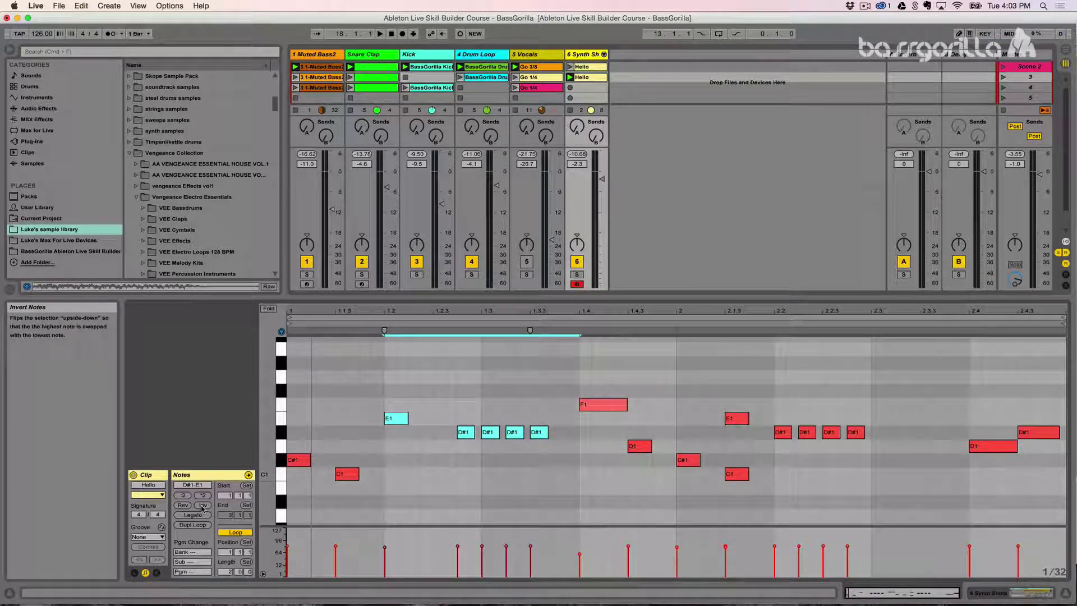
{"action": "left_click", "coordinate": [202, 505]}
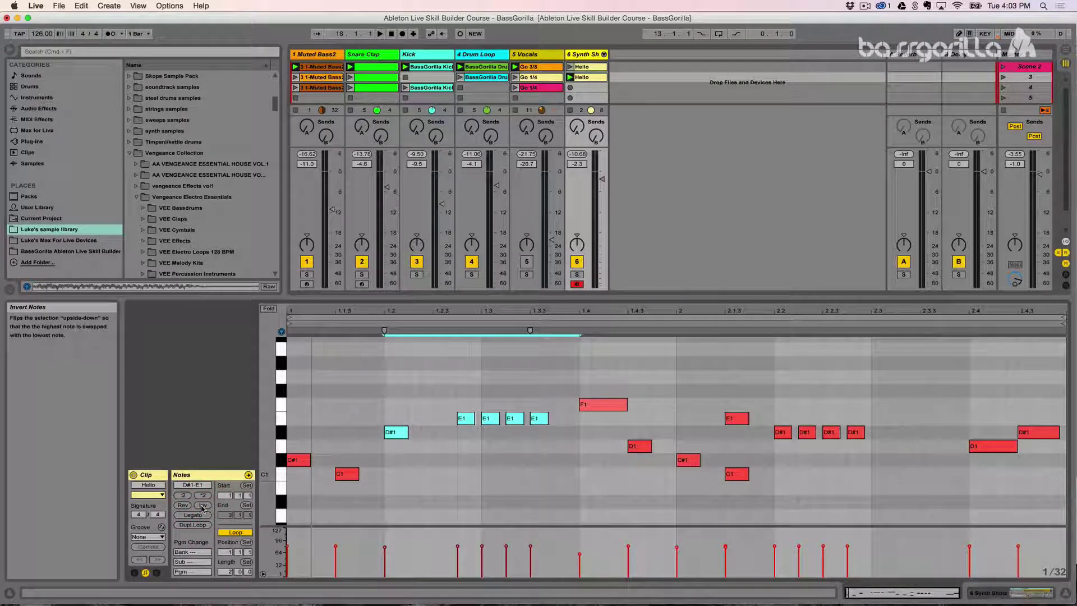
{"action": "left_click", "coordinate": [202, 506]}
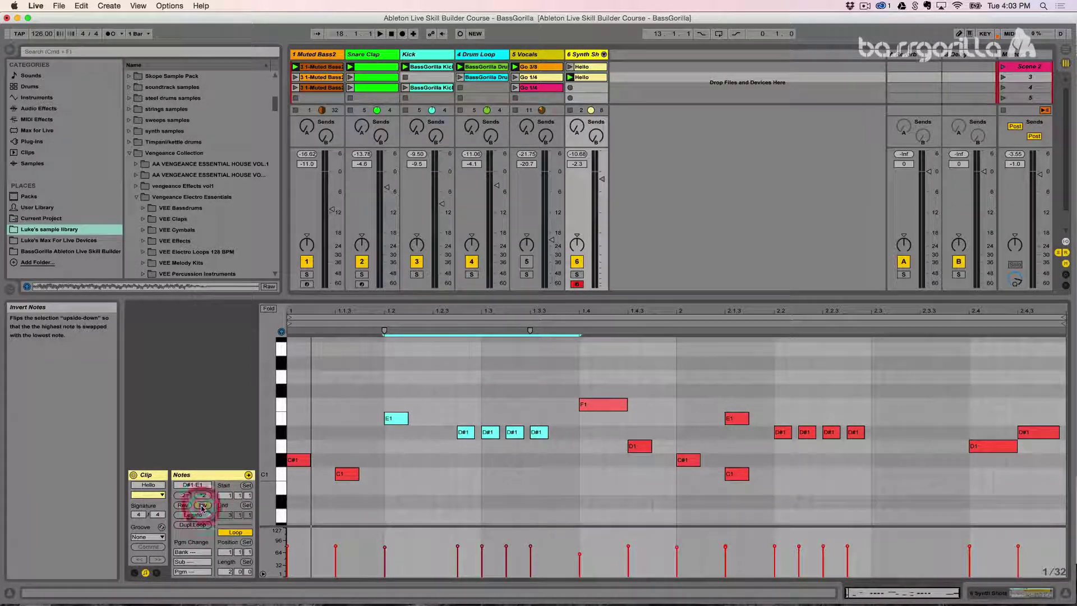
{"action": "left_click", "coordinate": [202, 505]}
{"action": "key", "text": "space"}
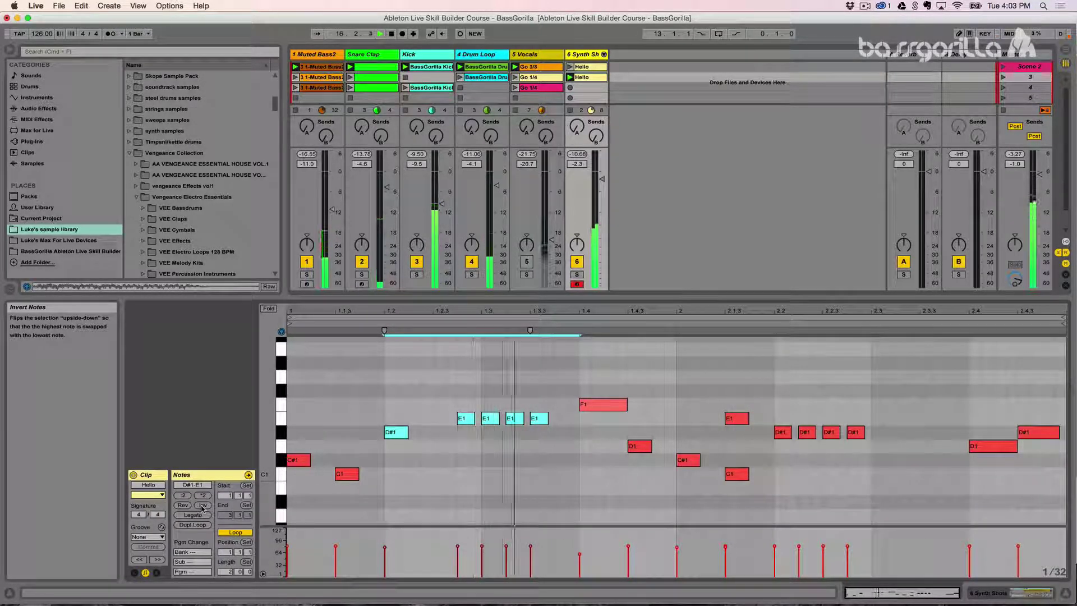
{"action": "key", "text": "space"}
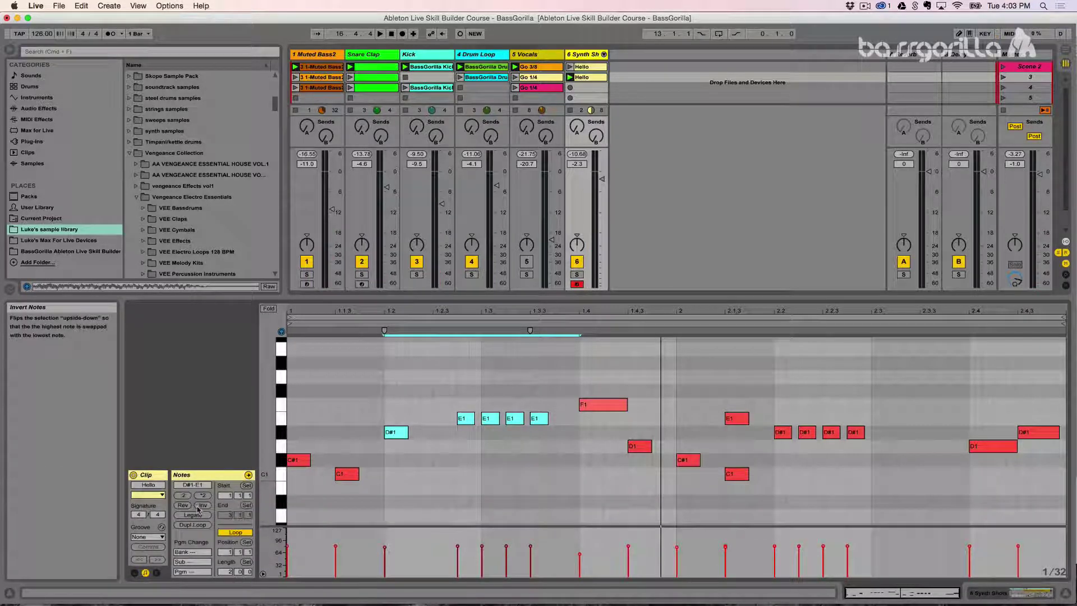
Step: Invert the selected notes back, play the set briefly to compare, and clear the note selection
{"action": "left_click", "coordinate": [200, 505]}
{"action": "key", "text": "space"}
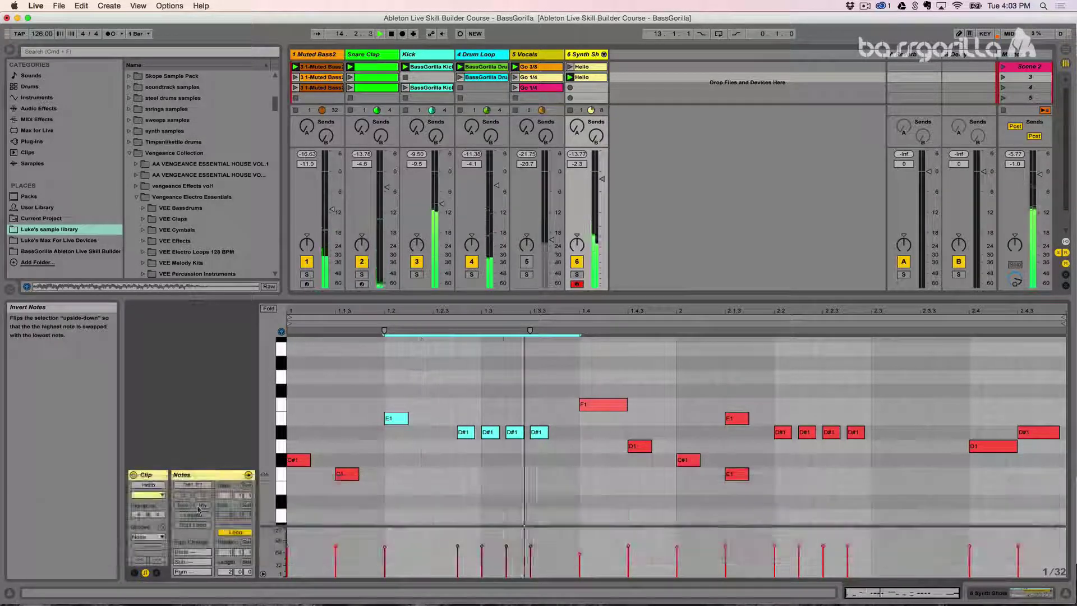
{"action": "key", "text": "space"}
{"action": "left_click", "coordinate": [374, 454]}
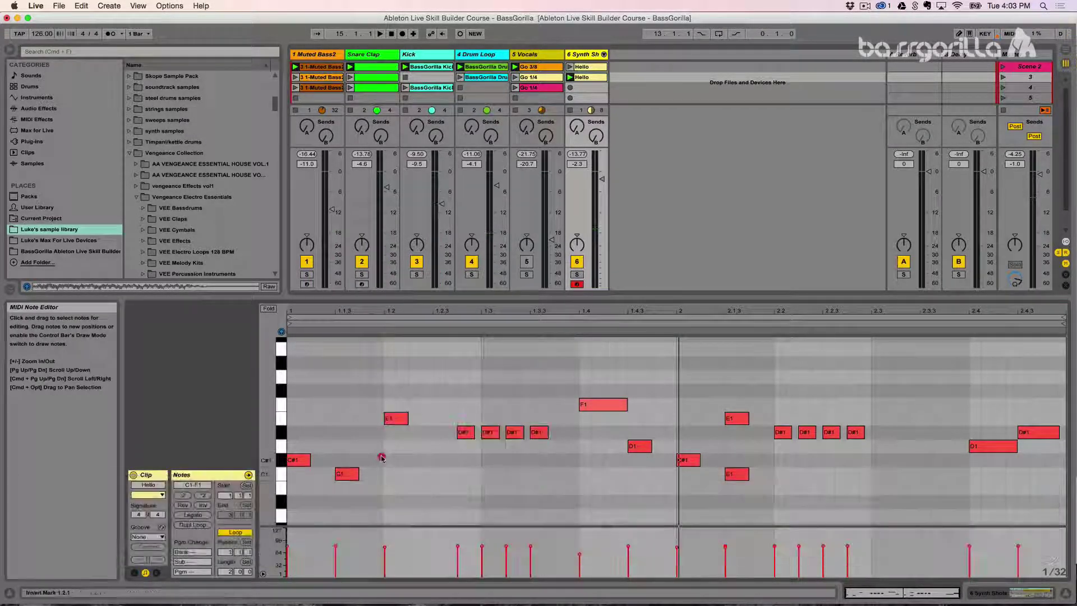
Step: Look through the Muted Bass2 track's clips and open the red clip in scene 1 for note editing
{"action": "left_click", "coordinate": [990, 592]}
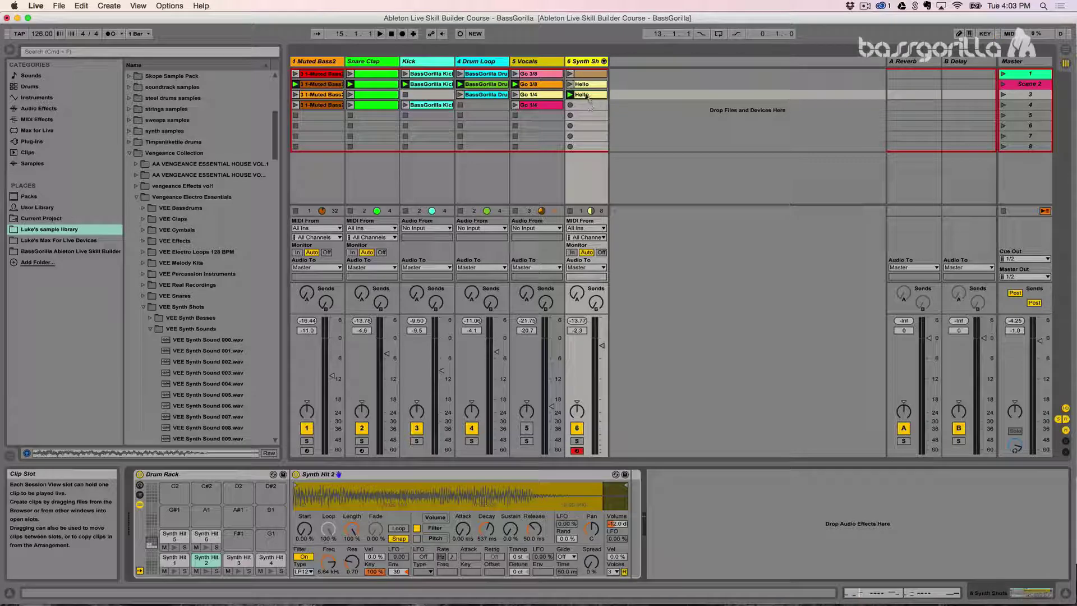
{"action": "double_click", "coordinate": [319, 94]}
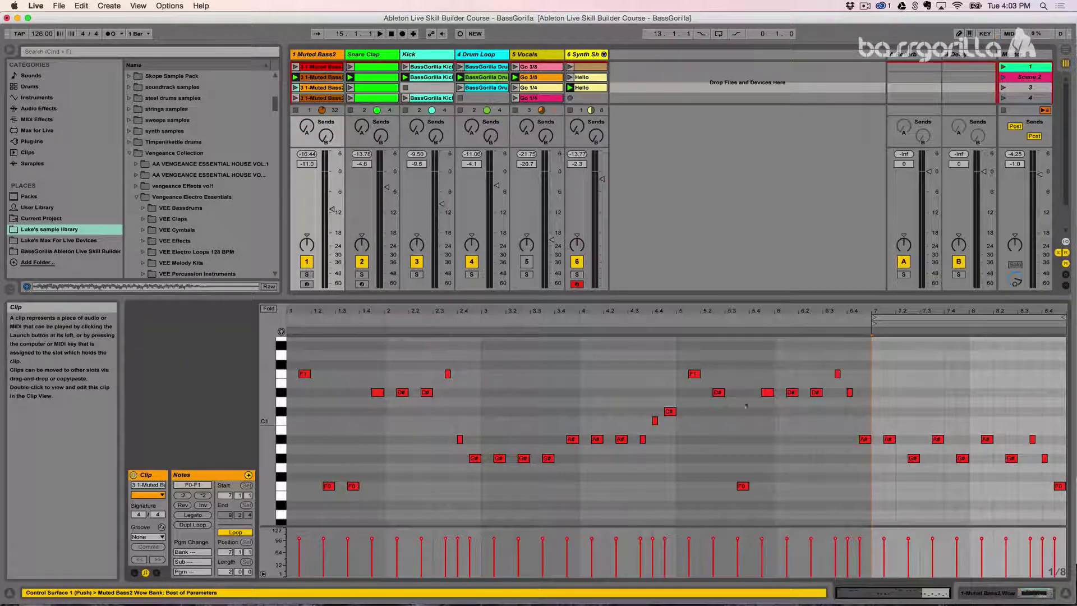
{"action": "left_click", "coordinate": [312, 78]}
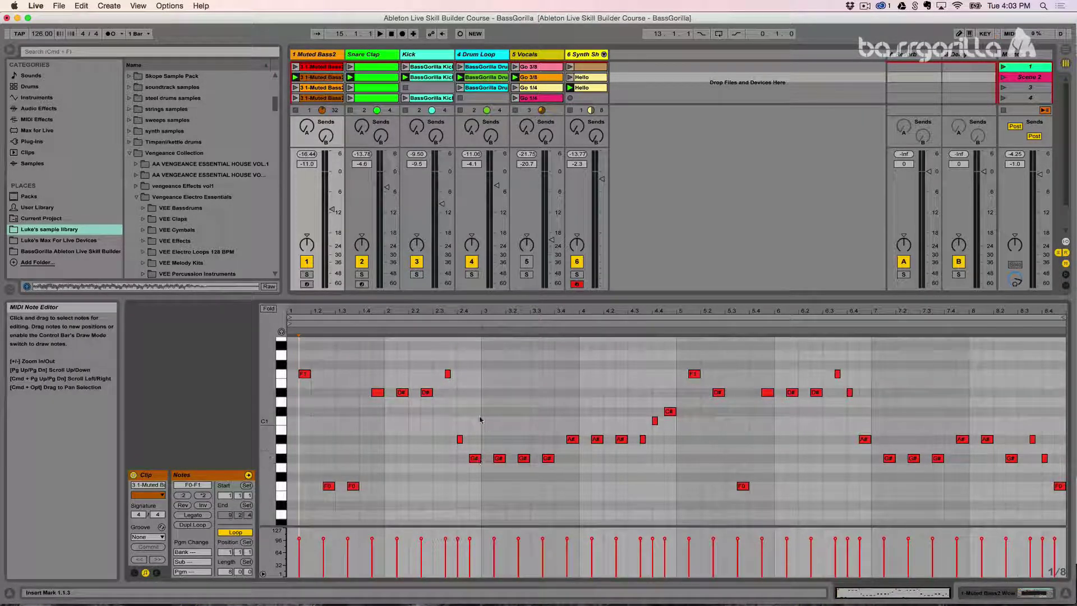
{"action": "left_click", "coordinate": [313, 68]}
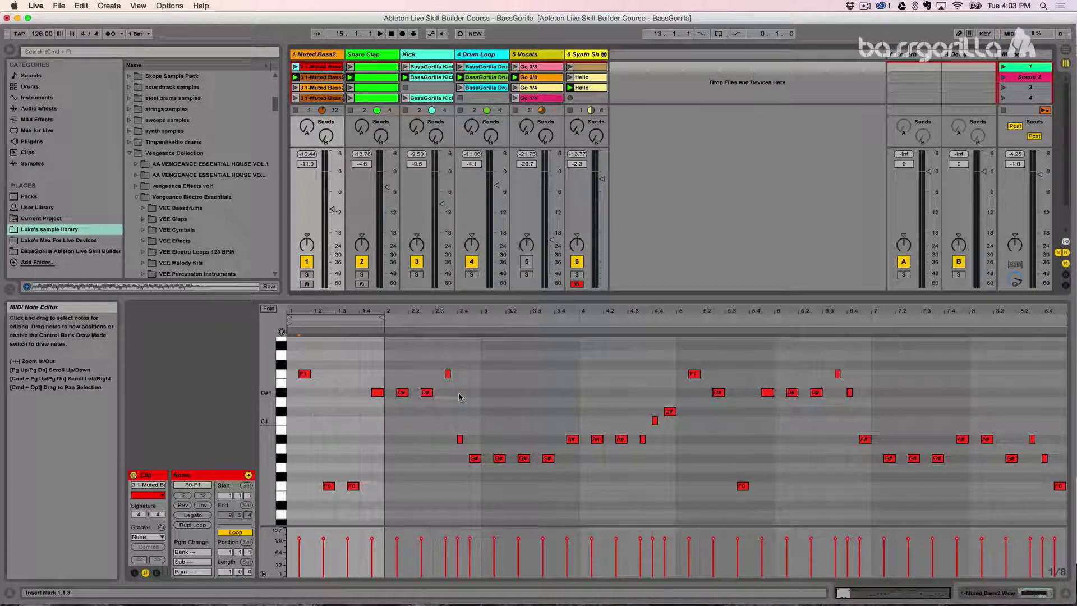
Step: Select the bass notes from 2.4 up to bar 5, invert their pitches, and reverse their order
{"action": "left_click_drag", "start_coordinate": [458, 396], "coordinate": [676, 494]}
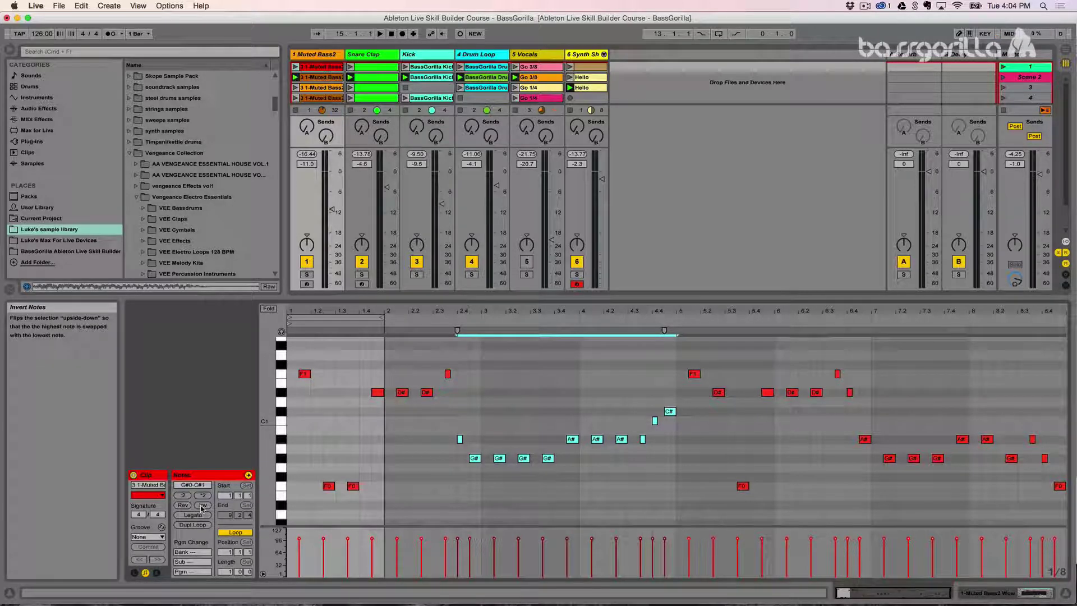
{"action": "left_click", "coordinate": [202, 506]}
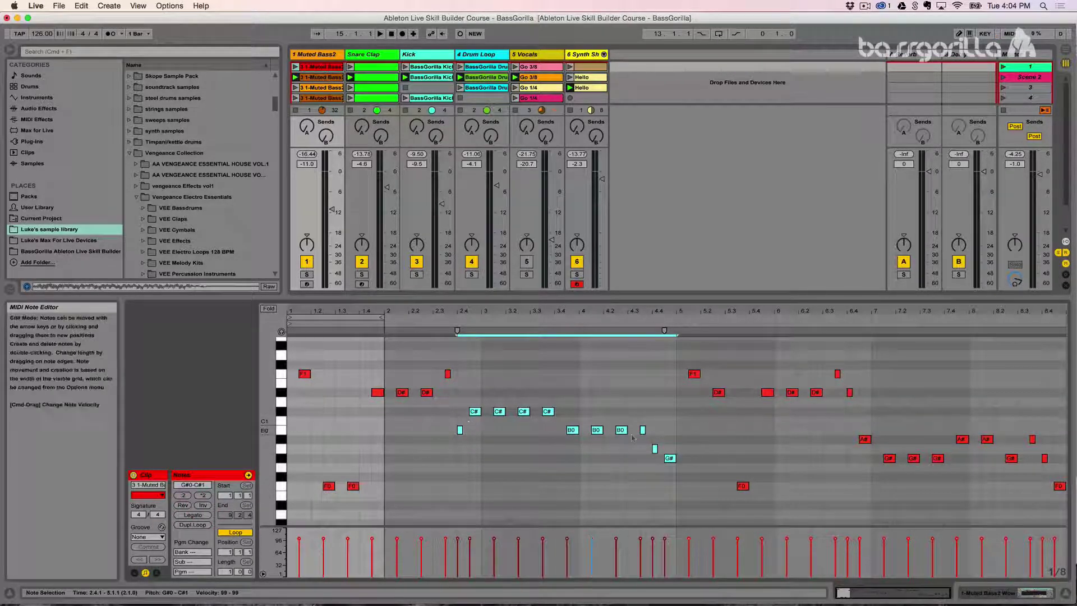
{"action": "left_click", "coordinate": [202, 506]}
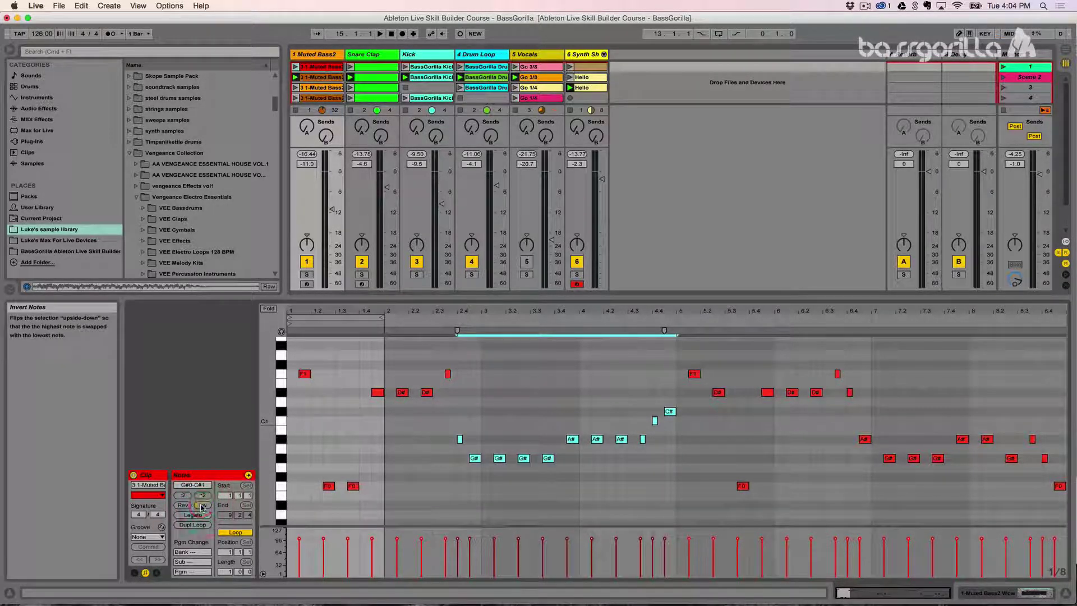
{"action": "left_click", "coordinate": [202, 505]}
{"action": "left_click", "coordinate": [180, 505]}
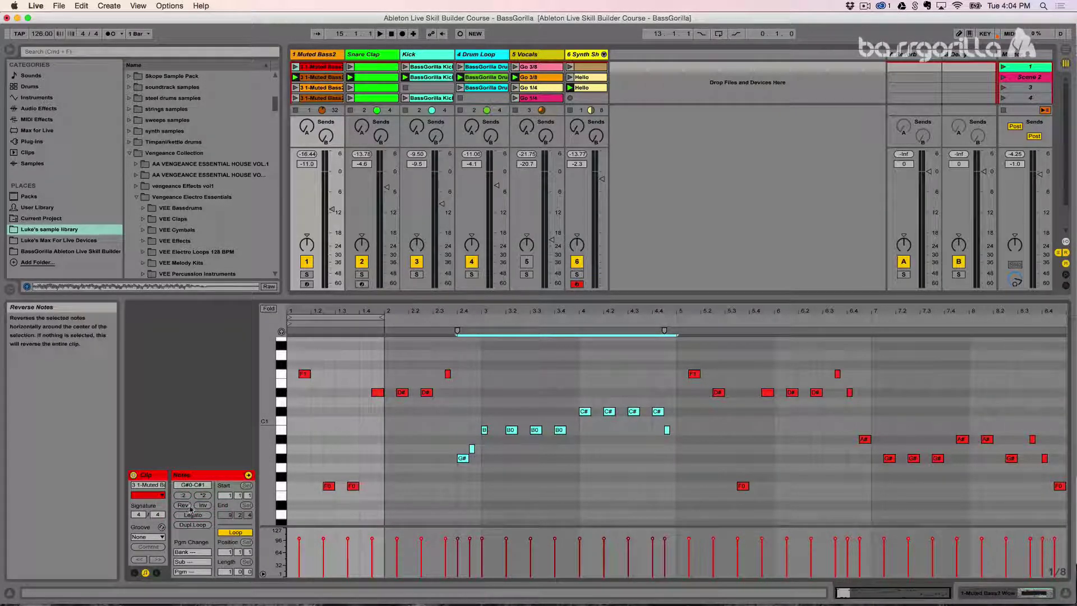
Step: Apply Legato to the selected bass notes and play the set briefly
{"action": "left_click", "coordinate": [188, 515]}
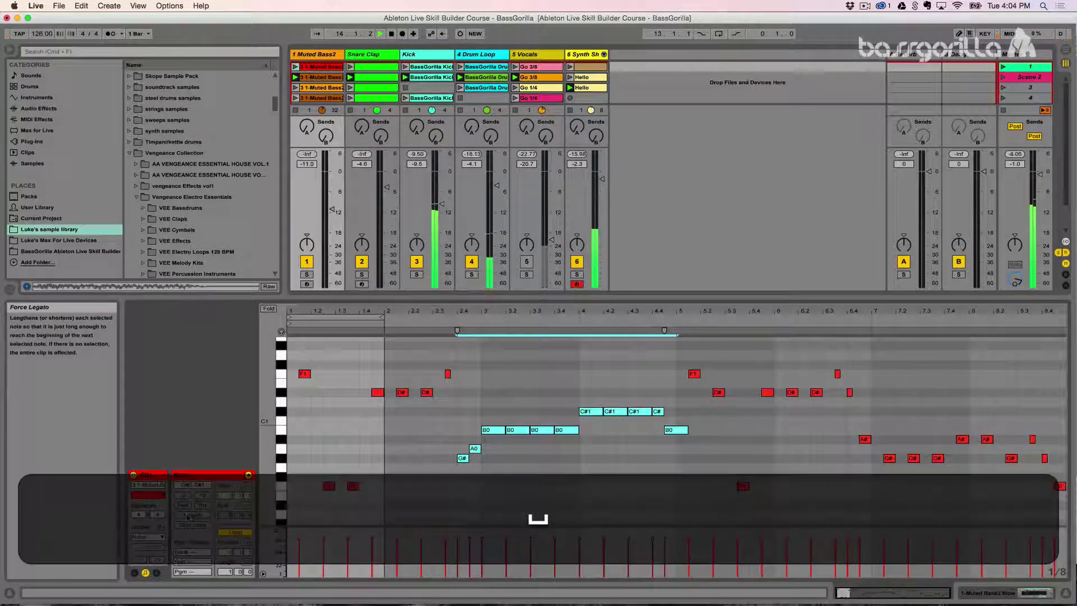
{"action": "key", "text": "space"}
{"action": "key", "text": "space"}
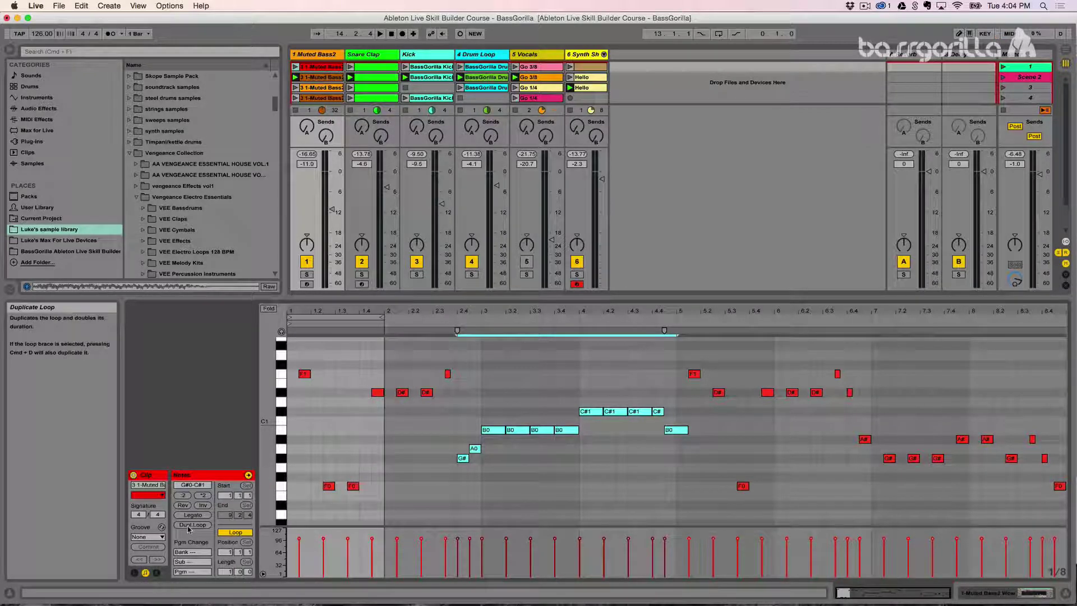
Step: Try duplicating the bass clip's one-bar loop three times to fill eight bars, and undo all three duplications
{"action": "left_click", "coordinate": [188, 525]}
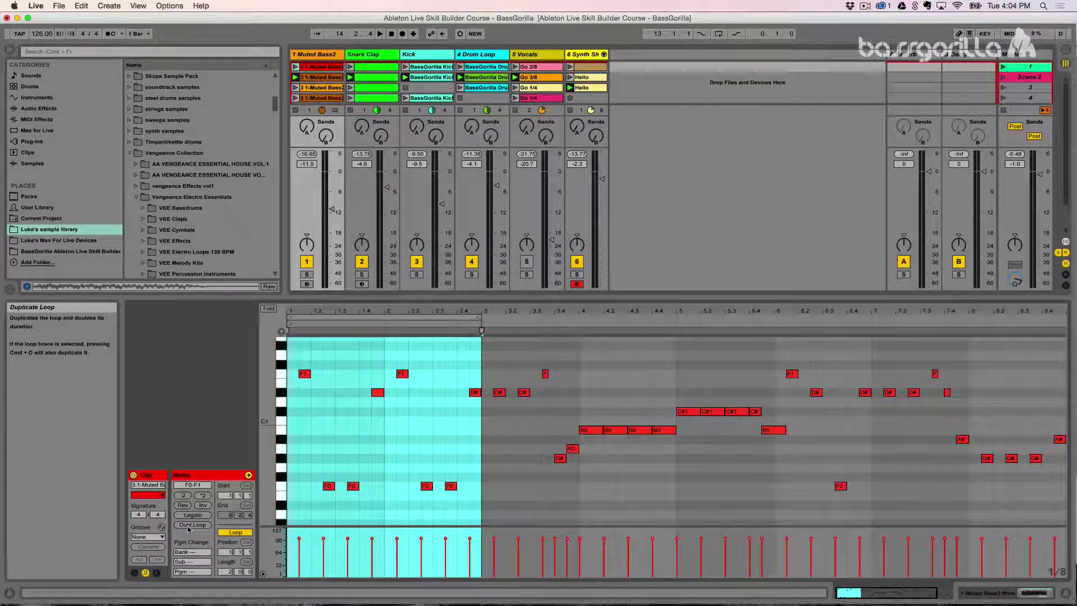
{"action": "left_click", "coordinate": [189, 525]}
{"action": "left_click", "coordinate": [189, 525]}
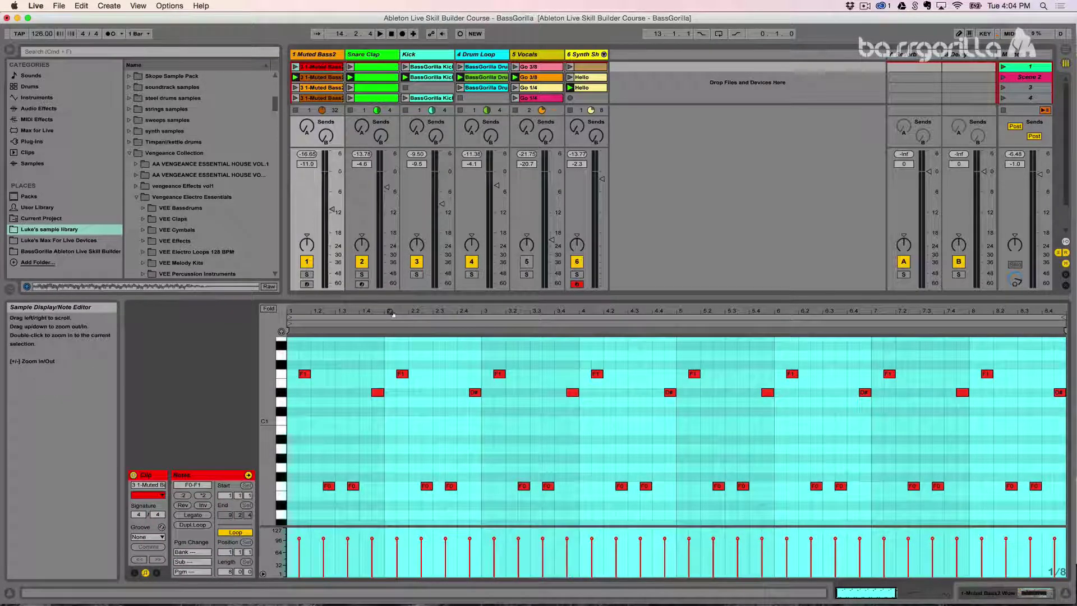
{"action": "key", "text": "super+z"}
{"action": "key", "text": "super+z"}
{"action": "key", "text": "super+z"}
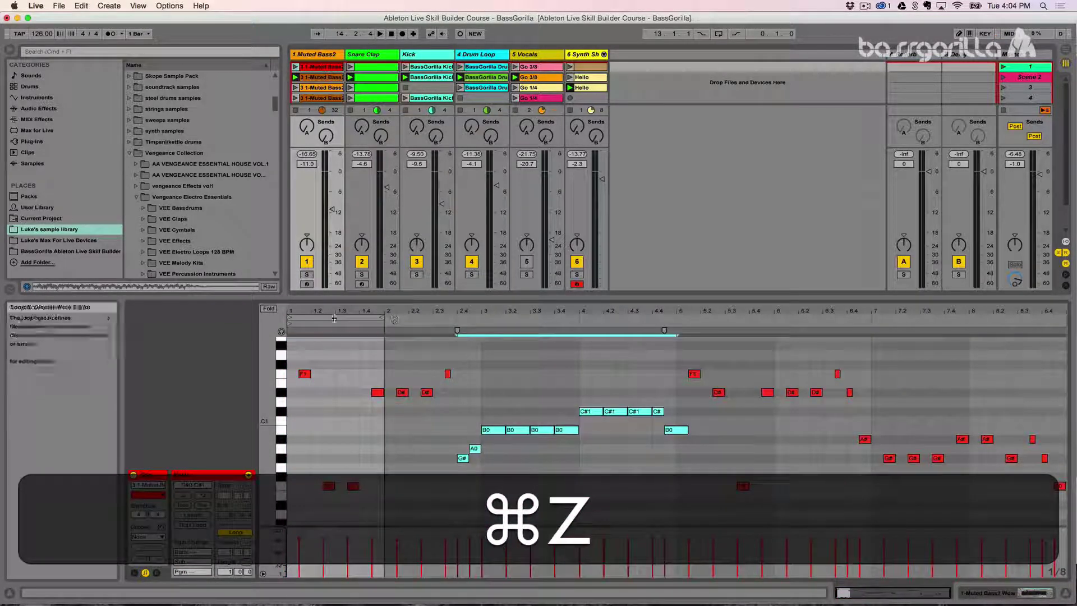
Step: Repeat the triple duplication of the one-bar loop as a second demonstration and undo it again
{"action": "left_click", "coordinate": [185, 525]}
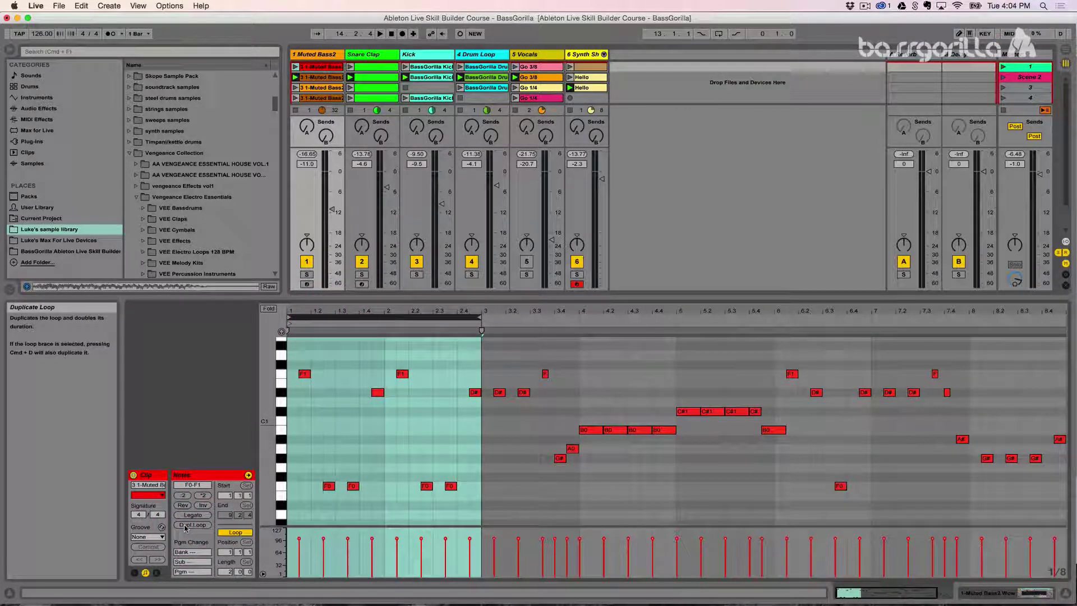
{"action": "left_click", "coordinate": [185, 525]}
{"action": "left_click", "coordinate": [185, 525]}
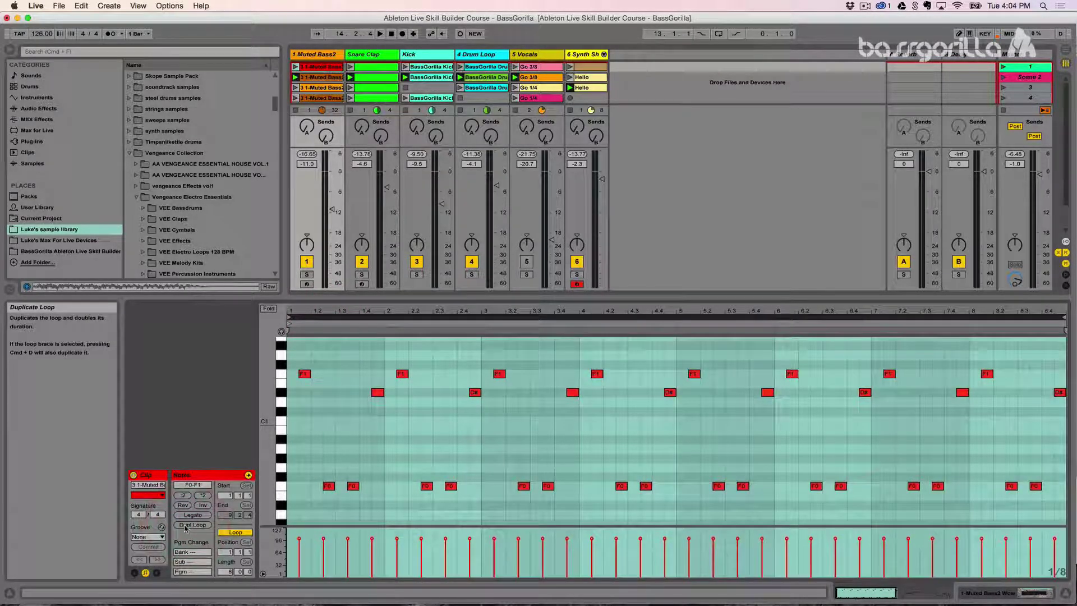
{"action": "key", "text": "super+z"}
{"action": "key", "text": "super+z"}
{"action": "key", "text": "super+z"}
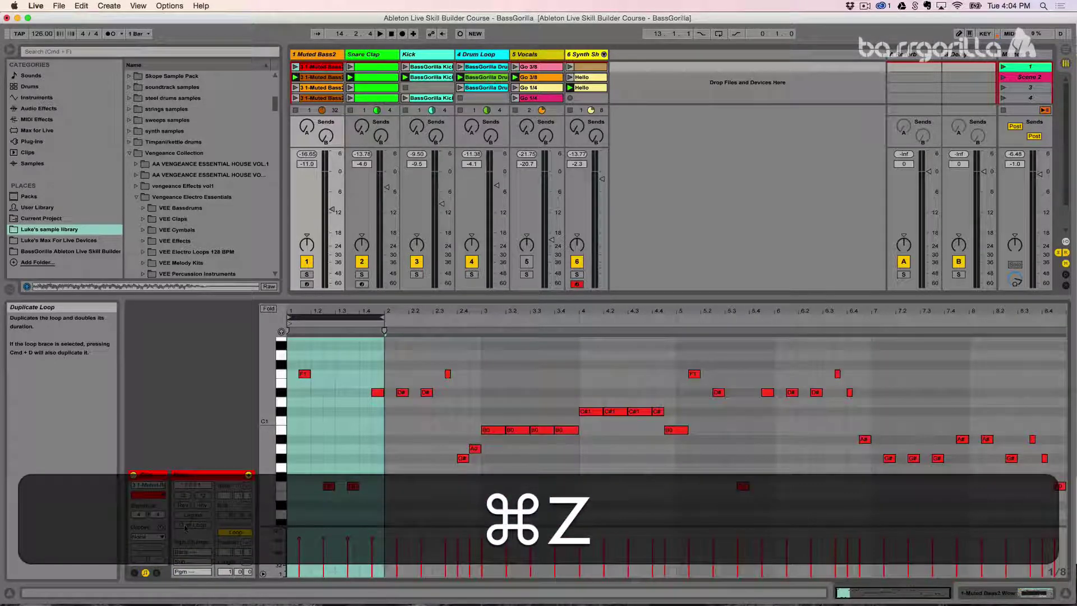
Step: Delete all the bass clip's notes in bar 2, from 2.1.1 to 3.1.1
{"action": "left_click", "coordinate": [320, 470]}
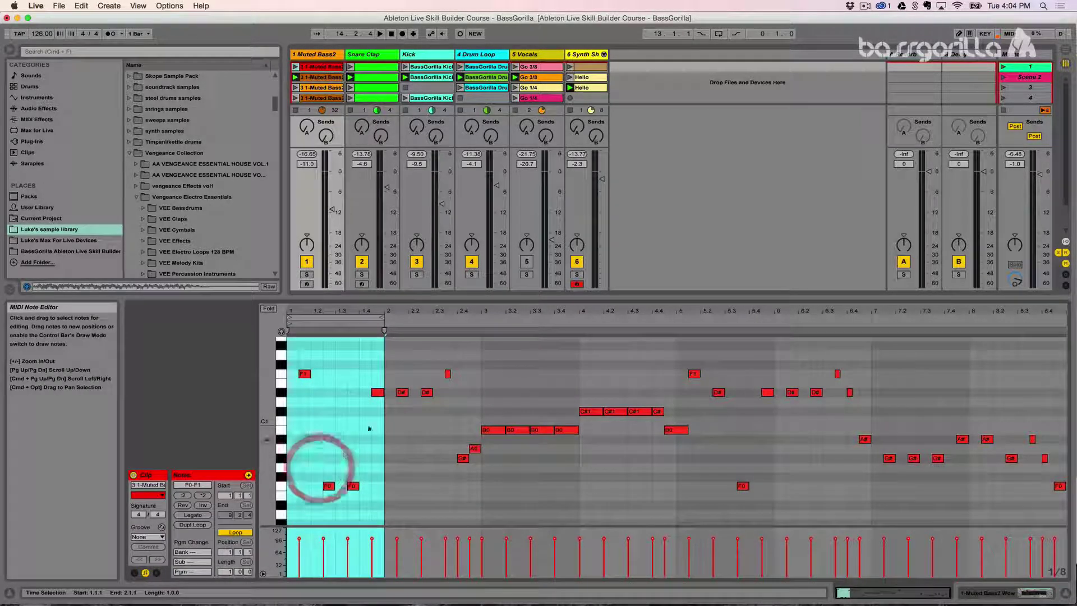
{"action": "left_click_drag", "start_coordinate": [388, 359], "coordinate": [475, 503]}
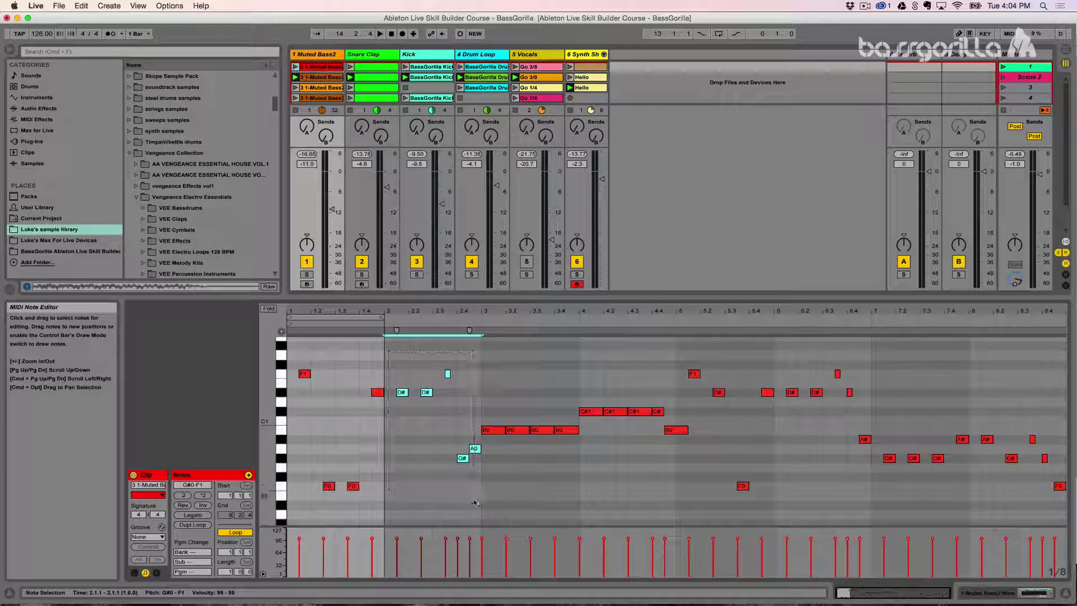
{"action": "key", "text": "BackSpace"}
Step: Try duplicating only the bar 1 notes into bar 2, and delete the copied notes
{"action": "left_click_drag", "start_coordinate": [380, 498], "coordinate": [248, 340]}
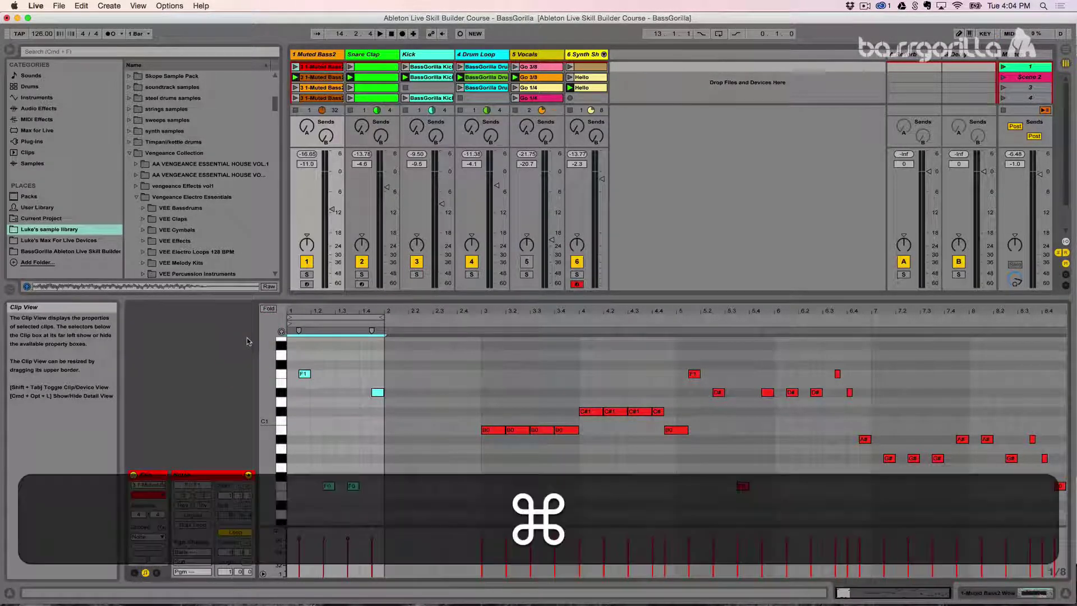
{"action": "key", "text": "super+d"}
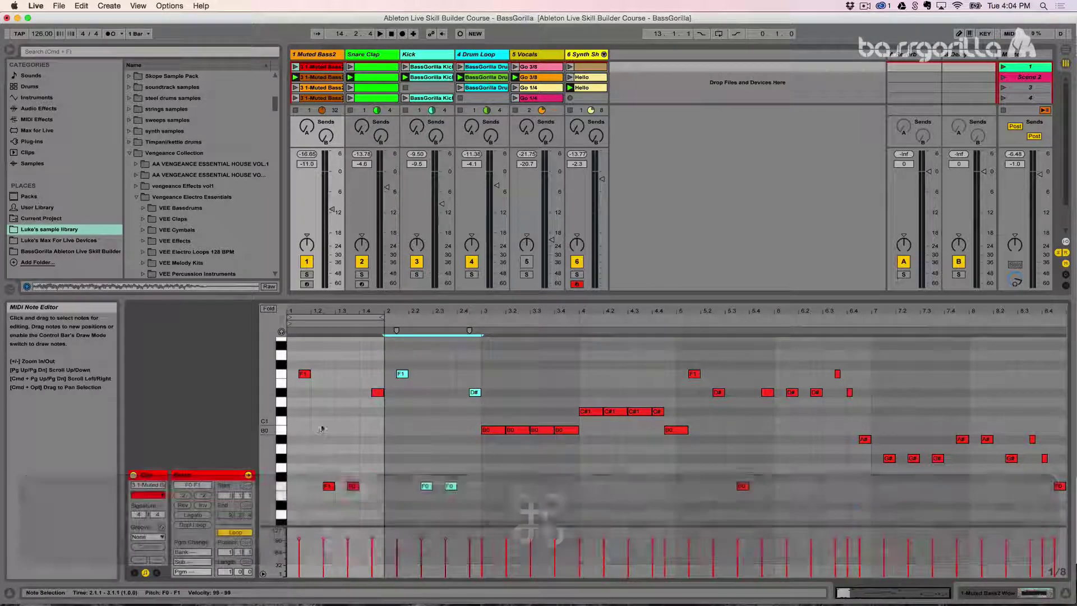
{"action": "key", "text": "BackSpace"}
Step: Select the one-bar loop brace, duplicate the loop once to two bars, and clear the time selection
{"action": "left_click", "coordinate": [321, 319]}
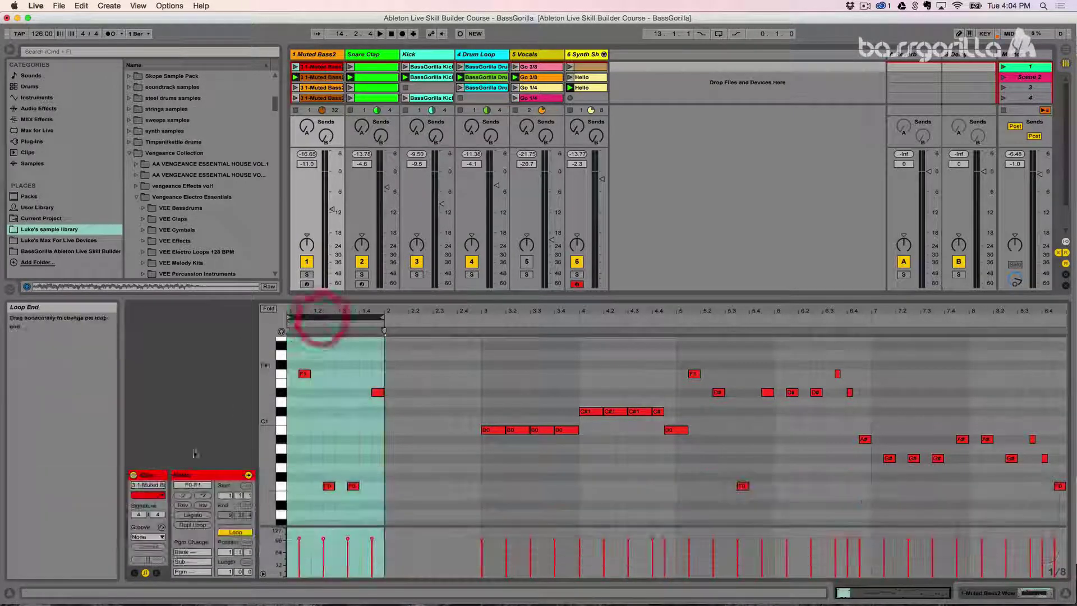
{"action": "left_click", "coordinate": [192, 525]}
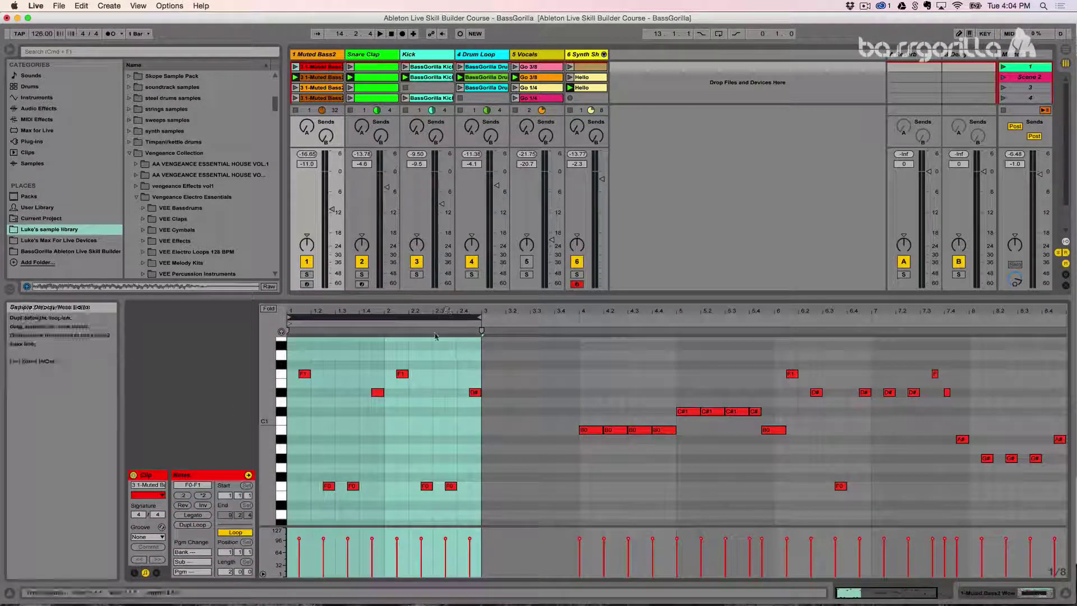
{"action": "left_click", "coordinate": [362, 445]}
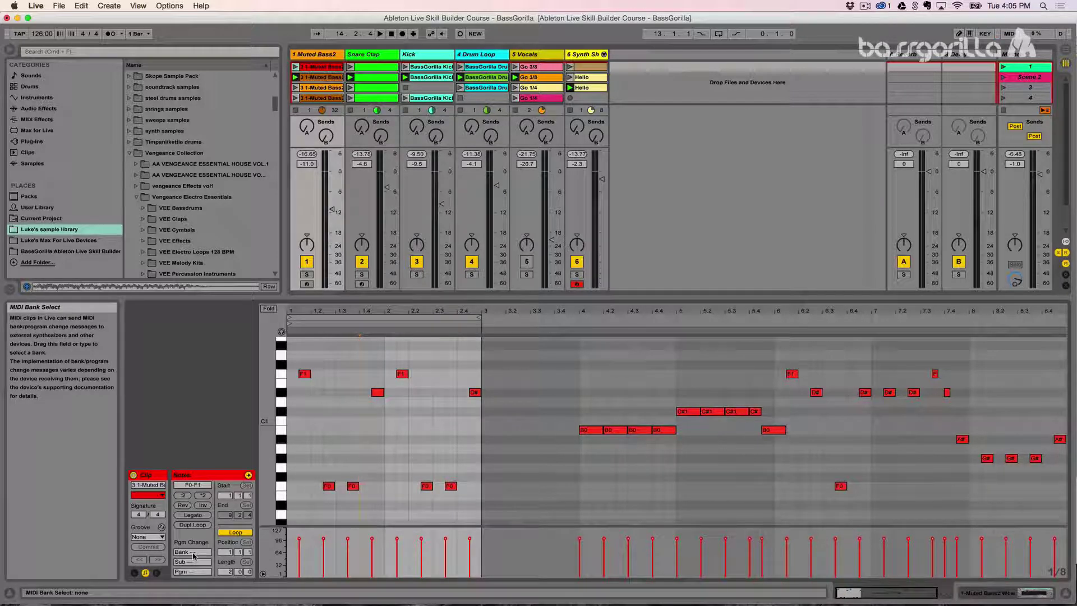
Step: Try the bass clip's program change settings: set Bank to 128, reset it to none, and check Sub and Pgm
{"action": "left_click", "coordinate": [193, 556]}
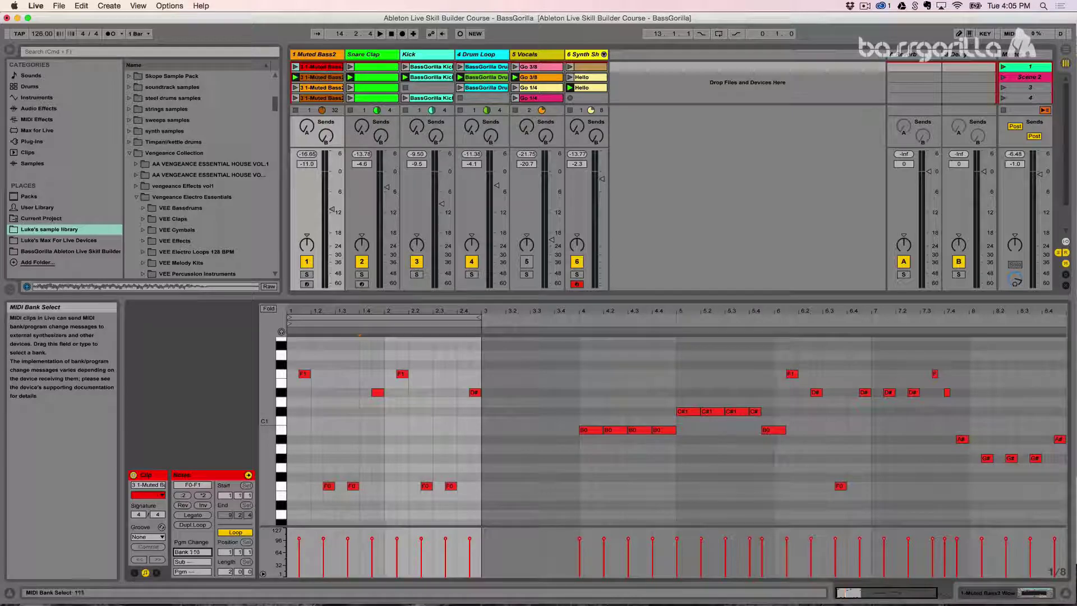
{"action": "mouse_move", "coordinate": [193, 554]}
{"action": "left_mouse_down"}
{"action": "mouse_move", "coordinate": [194, 541]}
{"action": "mouse_move", "coordinate": [194, 572]}
{"action": "mouse_move", "coordinate": [194, 543]}
{"action": "left_mouse_up"}
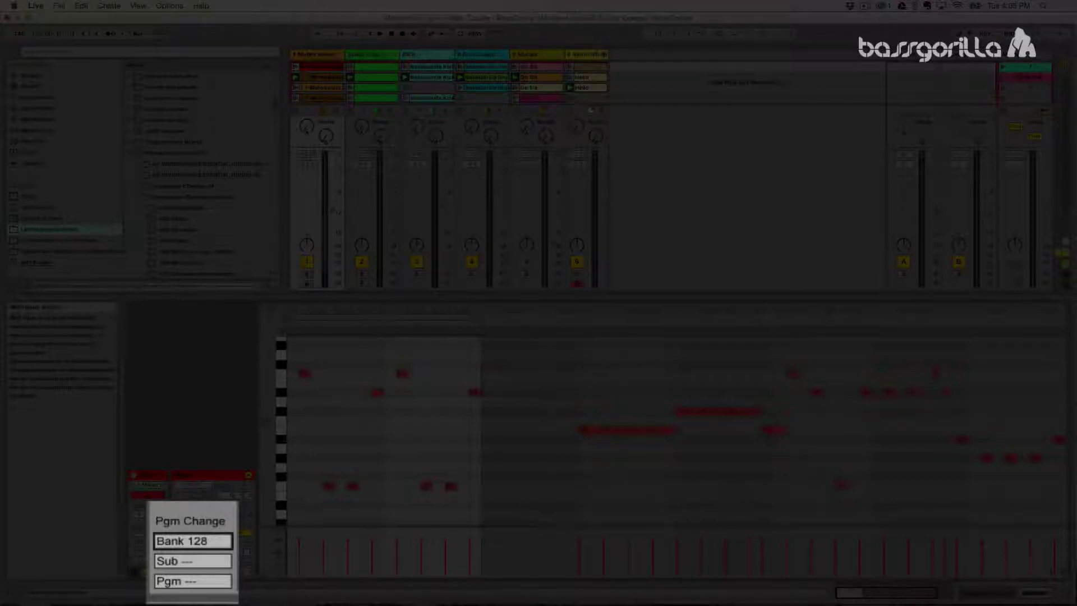
{"action": "left_click_drag", "start_coordinate": [193, 542], "coordinate": [194, 580]}
{"action": "left_click_drag", "start_coordinate": [184, 562], "coordinate": [184, 555]}
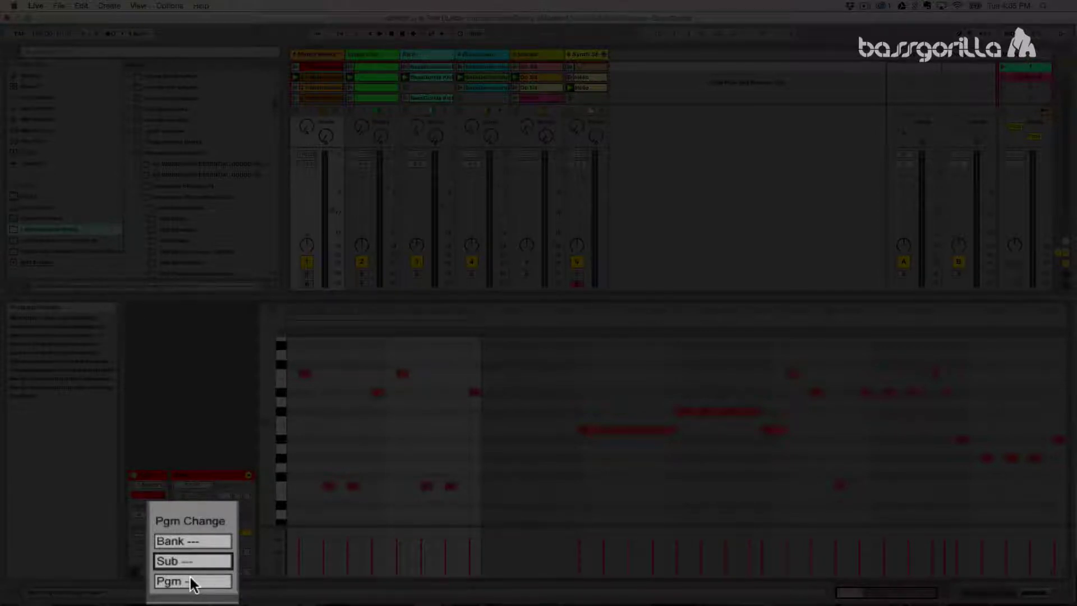
{"action": "left_click_drag", "start_coordinate": [192, 583], "coordinate": [192, 581]}
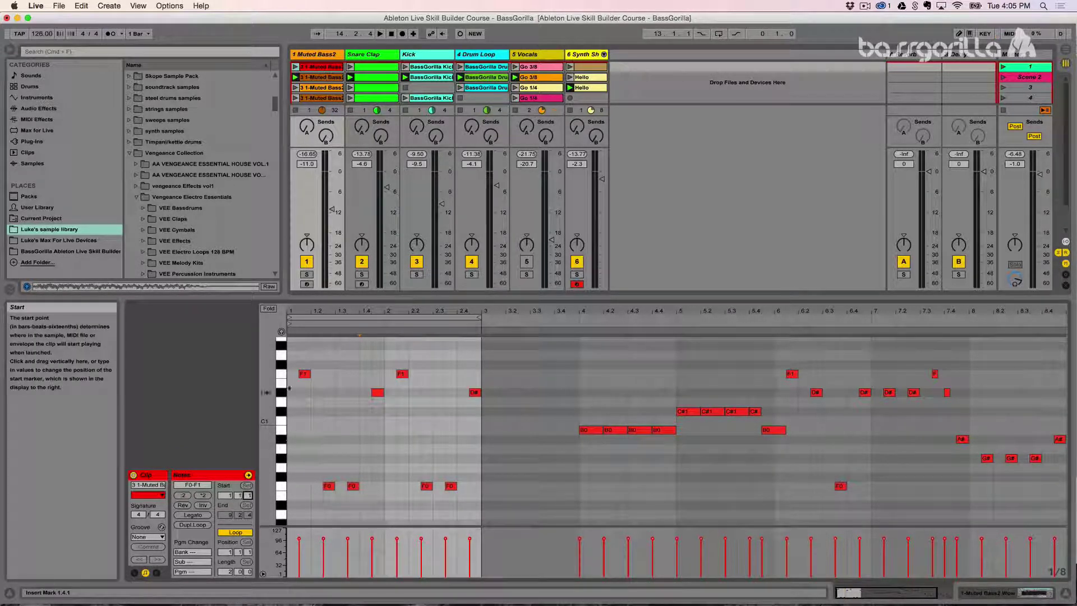
Step: Launch the first bass clip and set its start point from the running playback to 2.1.1
{"action": "key", "text": "space"}
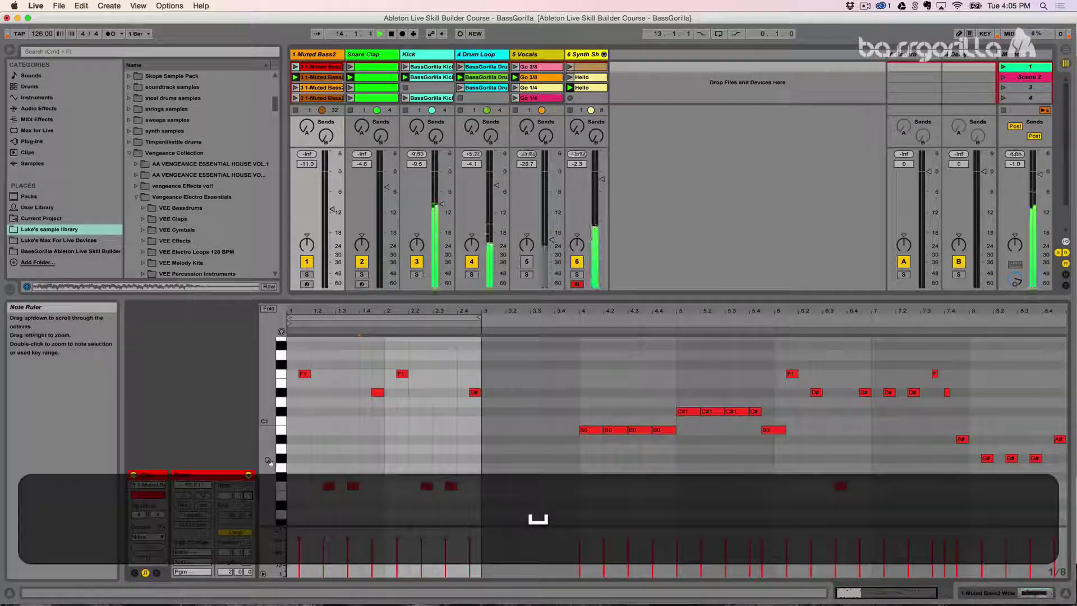
{"action": "key", "text": "space"}
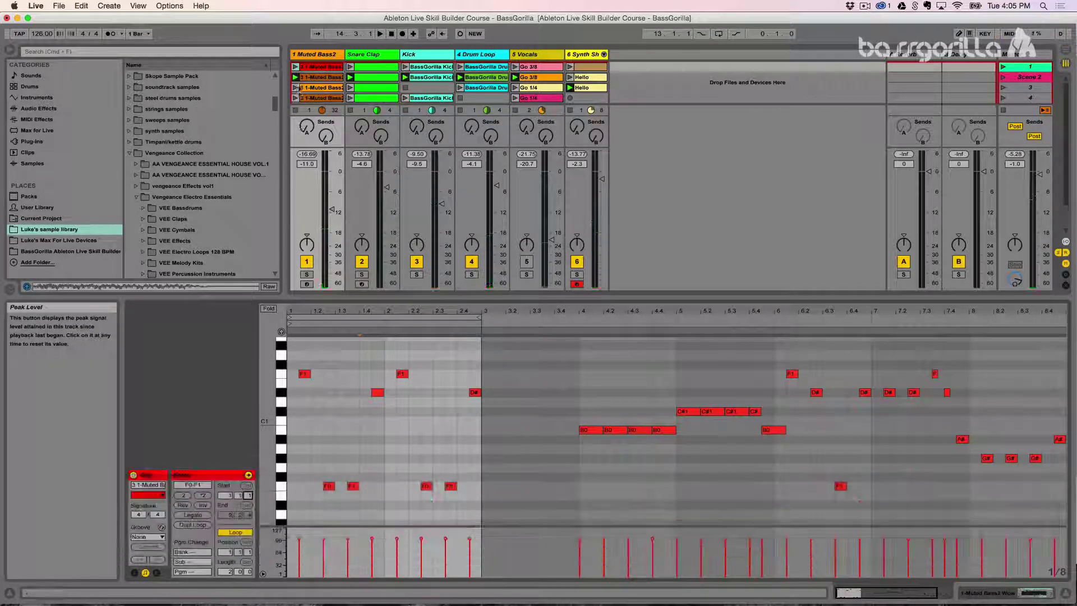
{"action": "left_click", "coordinate": [307, 87]}
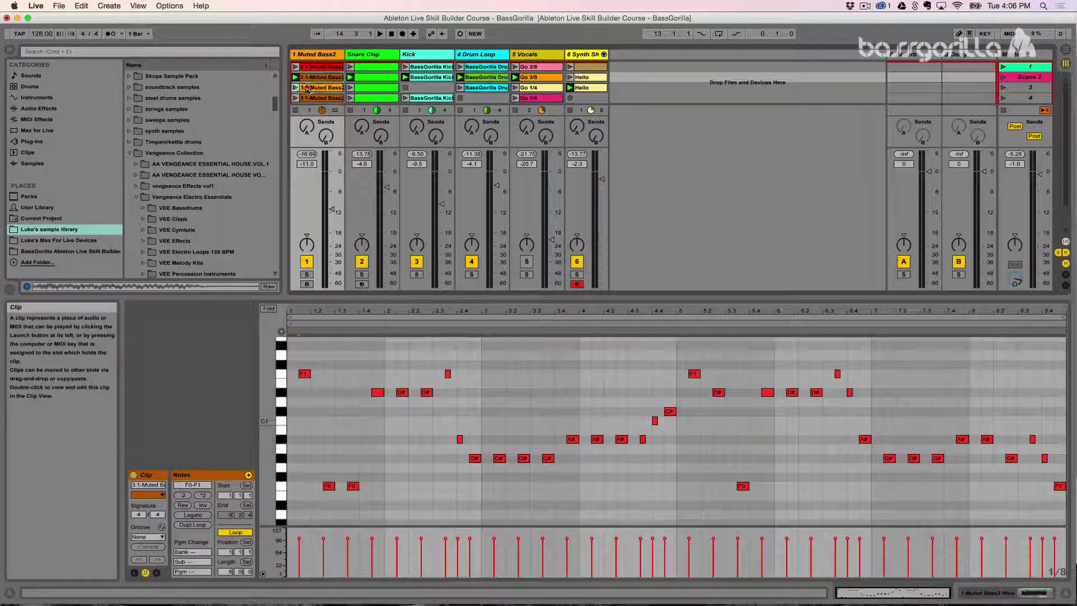
{"action": "left_click", "coordinate": [307, 88]}
{"action": "left_click", "coordinate": [295, 67]}
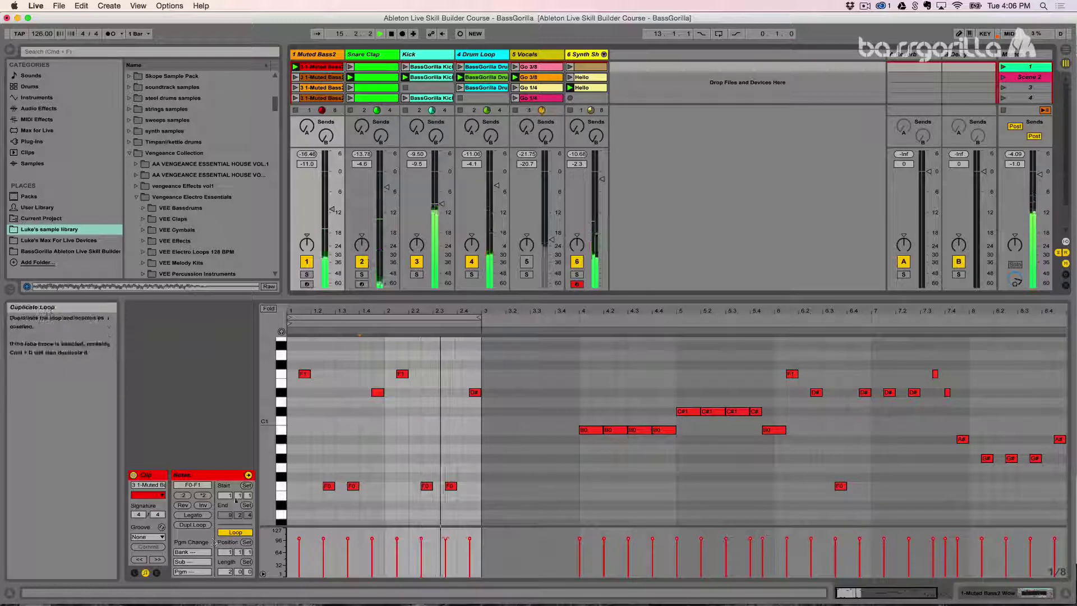
{"action": "left_click", "coordinate": [246, 486]}
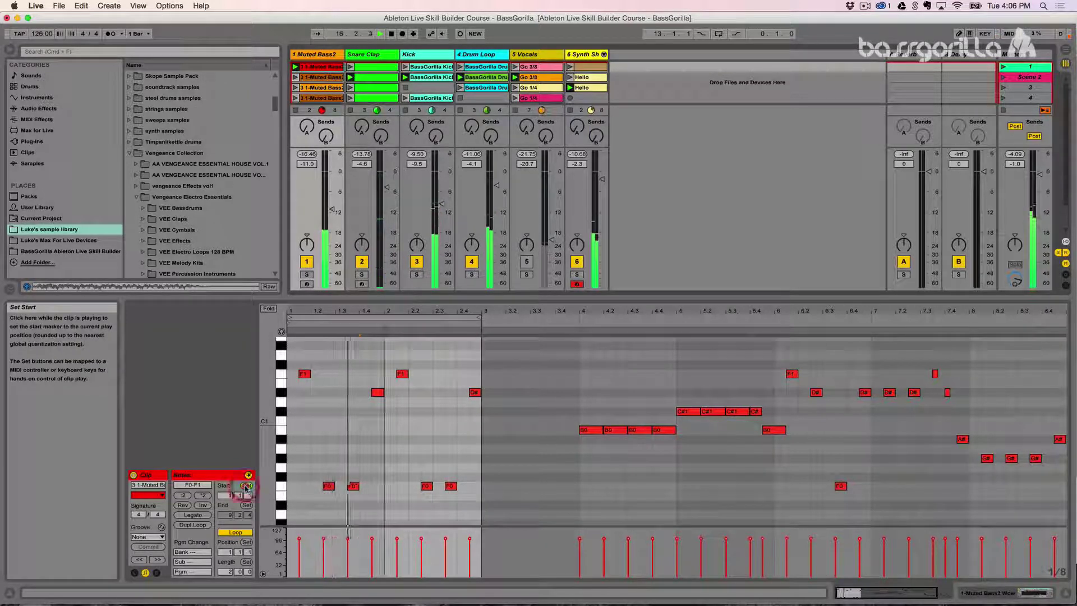
{"action": "key", "text": "space"}
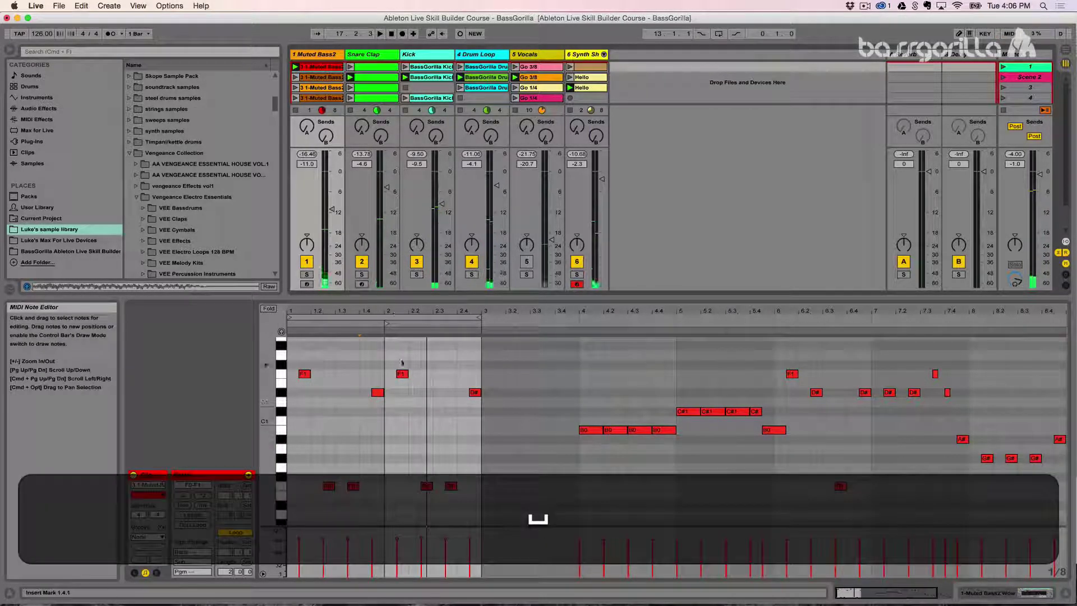
Step: Change the global quantization to 1/4 and set the bass clip's start point during playback to 2.3.1
{"action": "left_click", "coordinate": [139, 34]}
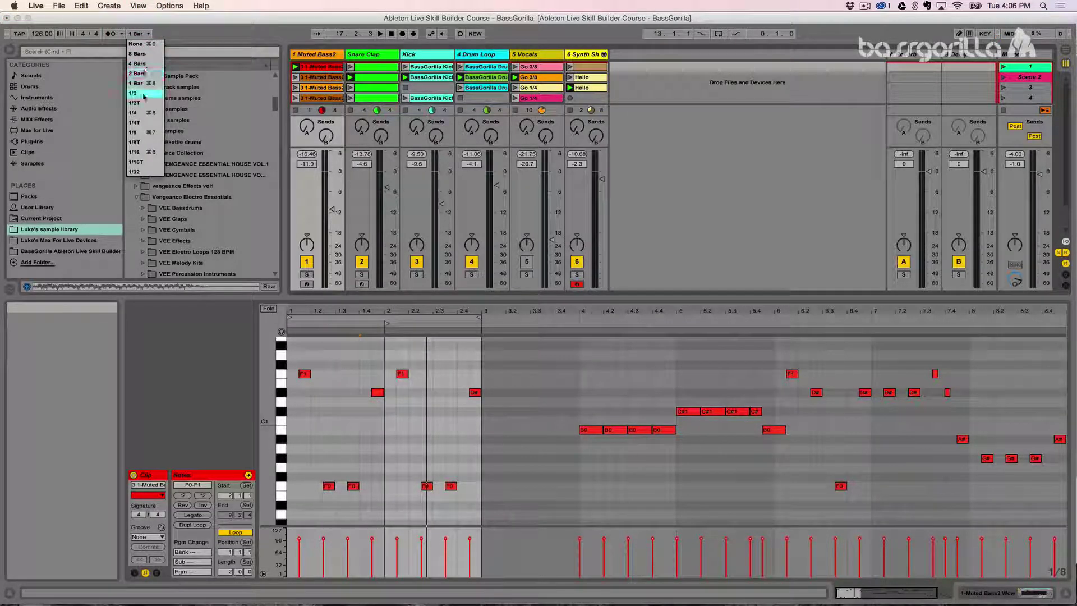
{"action": "left_click", "coordinate": [137, 113]}
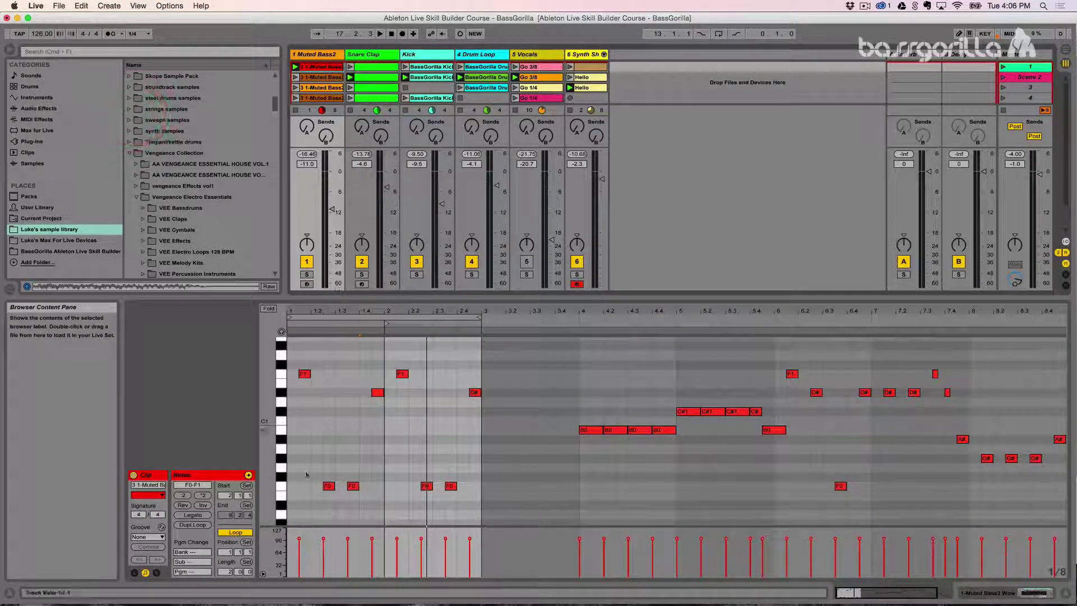
{"action": "key", "text": "space"}
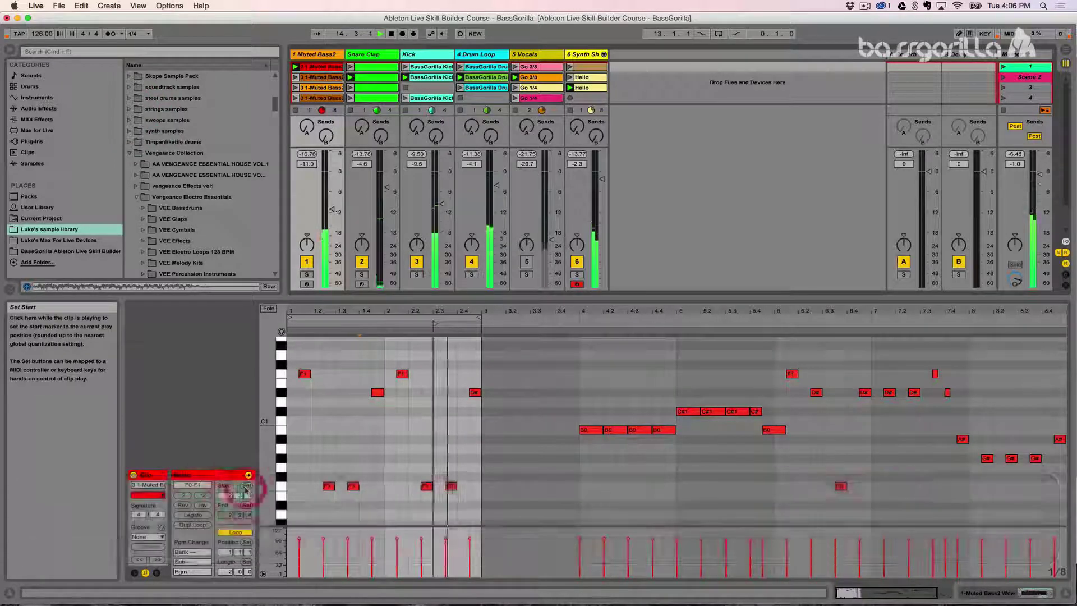
{"action": "left_click", "coordinate": [441, 405]}
{"action": "key", "text": "space"}
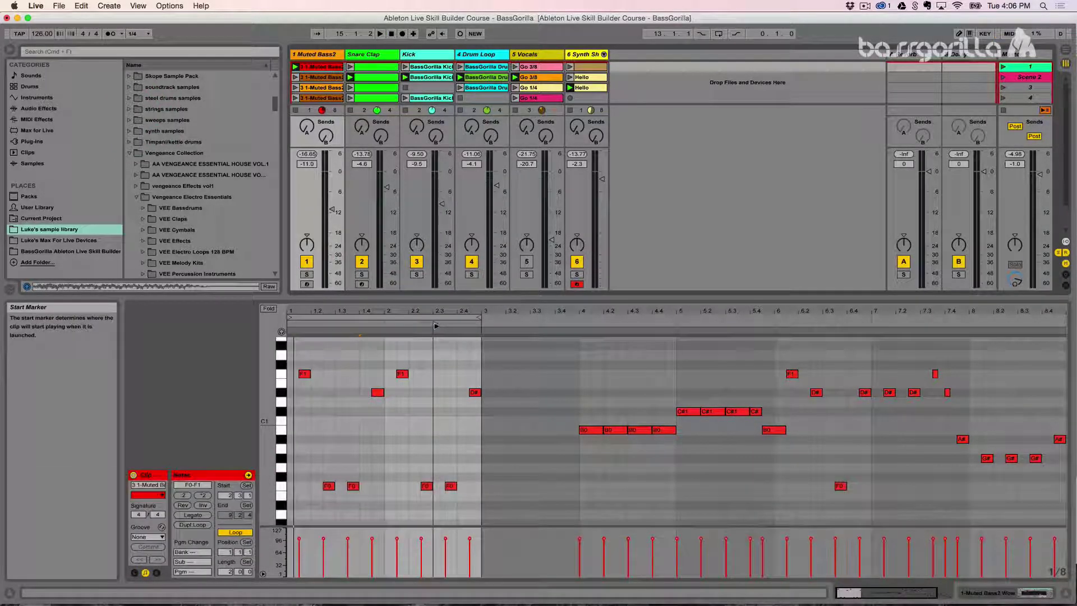
{"action": "key", "text": "space"}
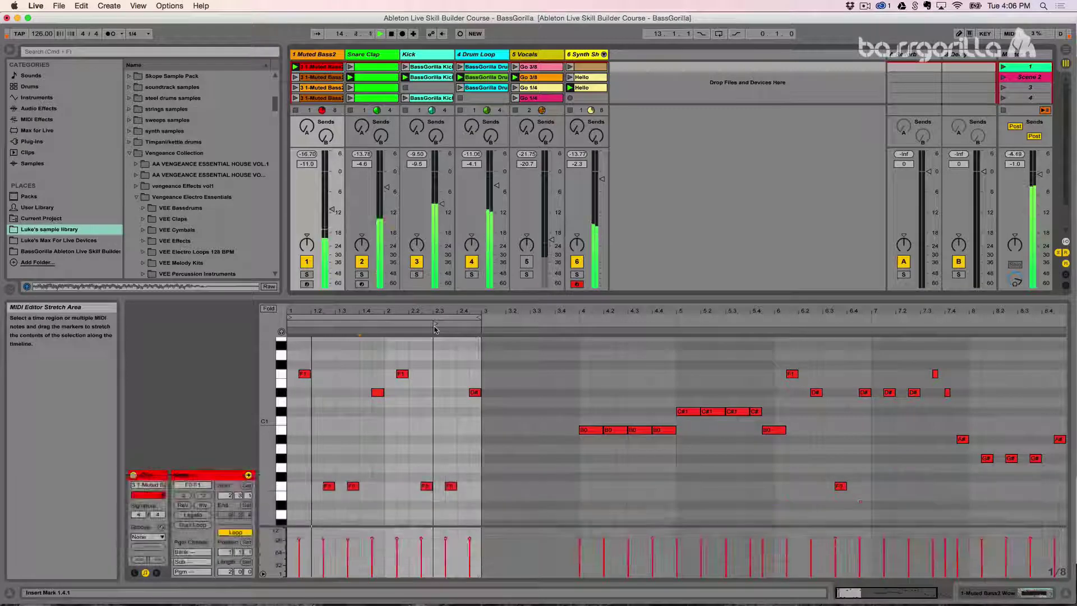
{"action": "key", "text": "space"}
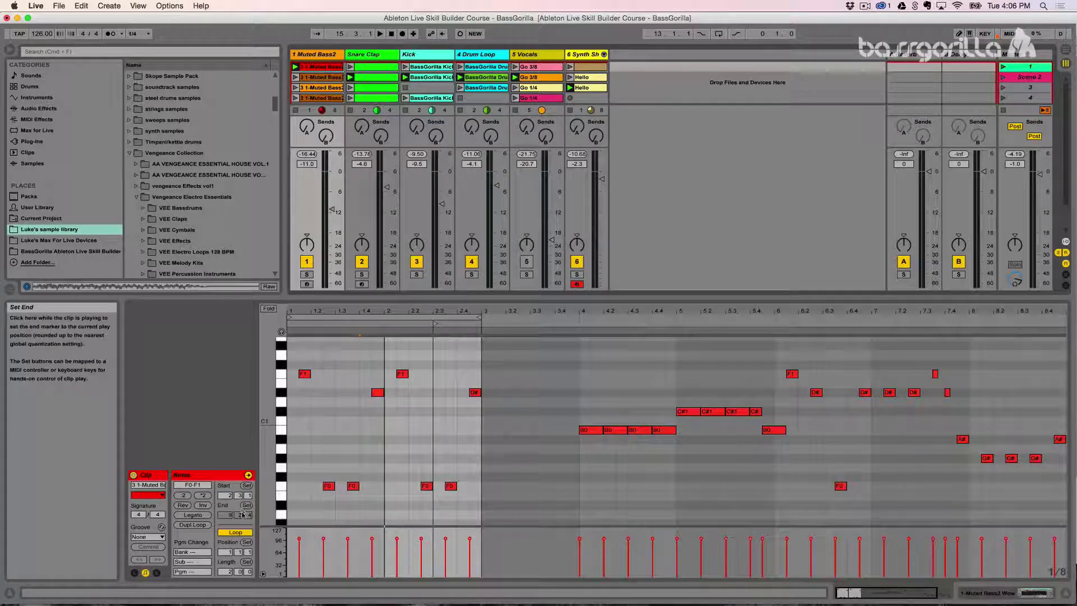
Step: Toggle looping of the bass clip off and on to compare the playable regions, leaving the loop off
{"action": "left_click", "coordinate": [233, 534]}
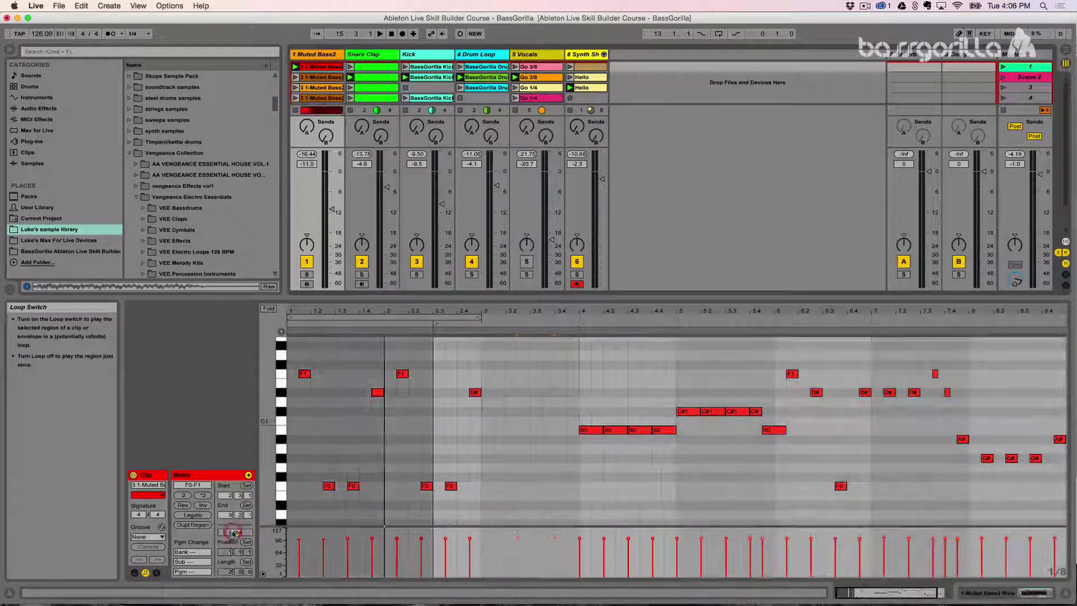
{"action": "left_click", "coordinate": [234, 534]}
{"action": "left_click", "coordinate": [233, 534]}
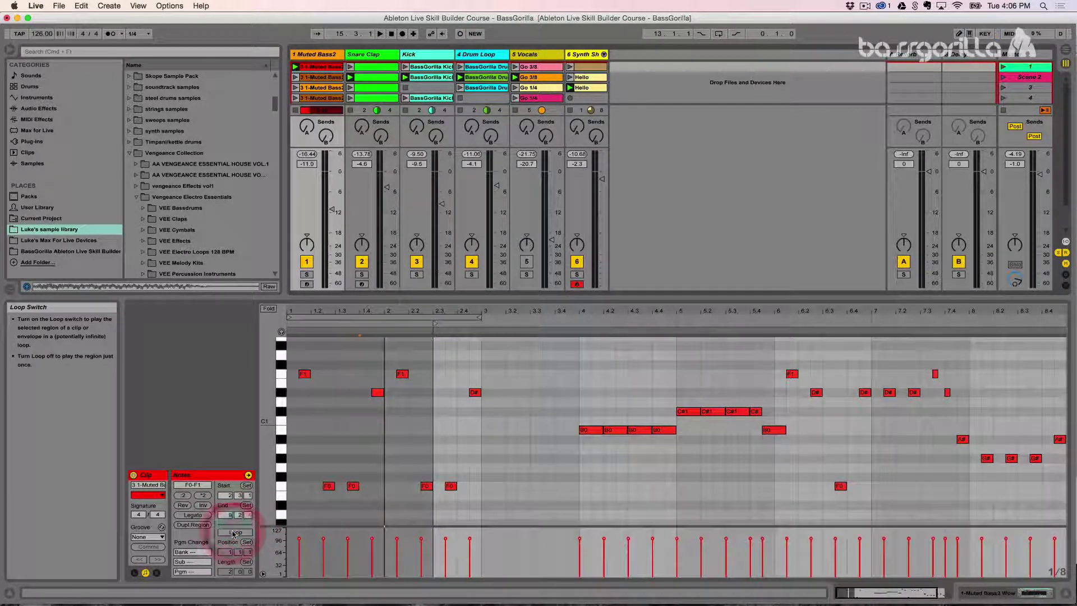
{"action": "left_click", "coordinate": [234, 534]}
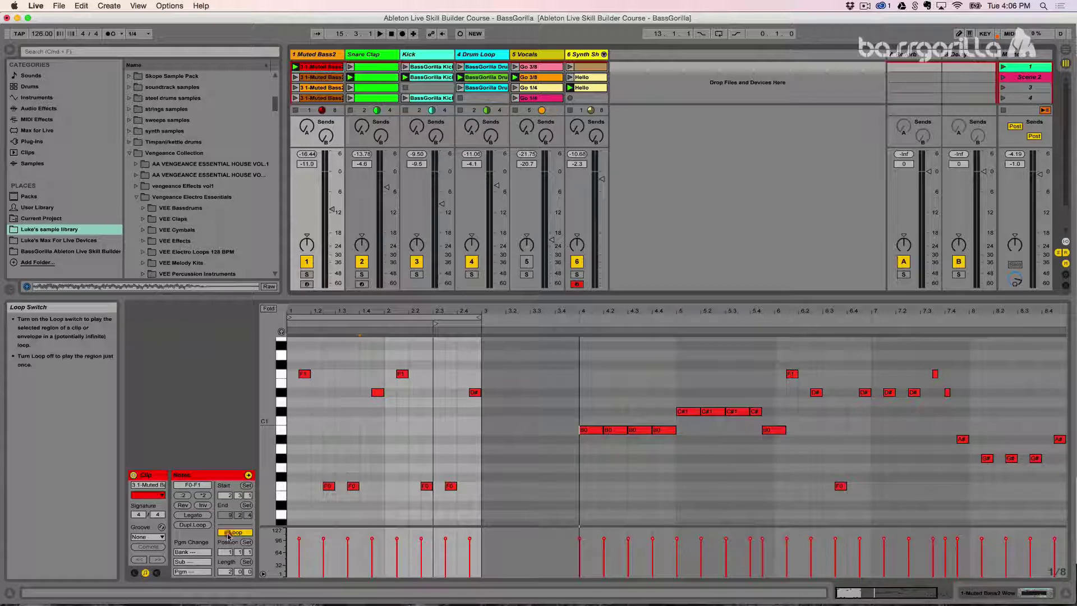
{"action": "left_click", "coordinate": [229, 534]}
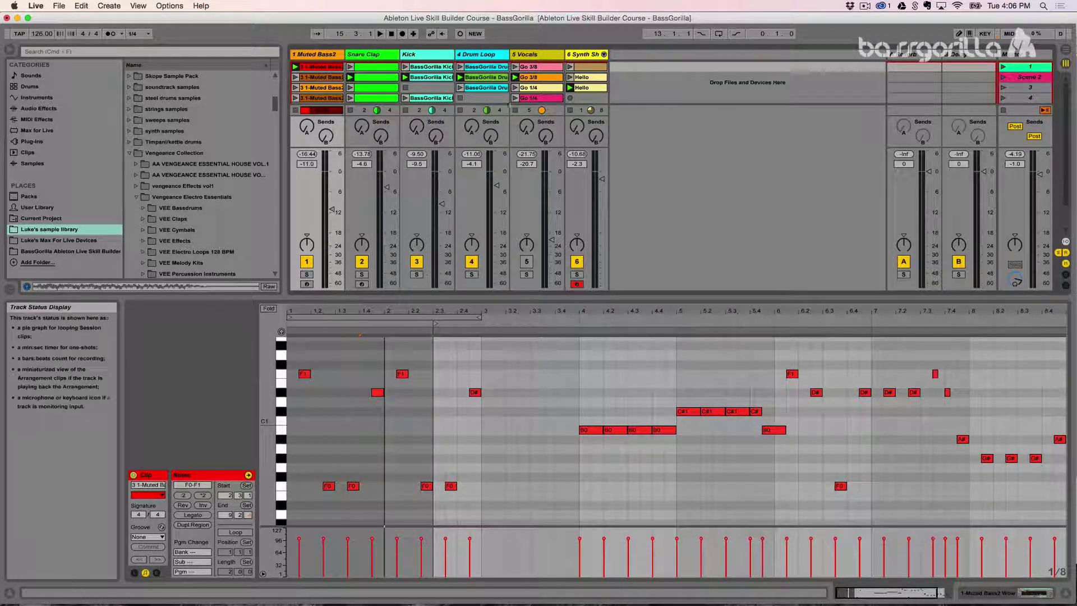
Step: Listen to the lower Hello synth clip and launch the second bass clip to play with it
{"action": "left_click", "coordinate": [583, 88]}
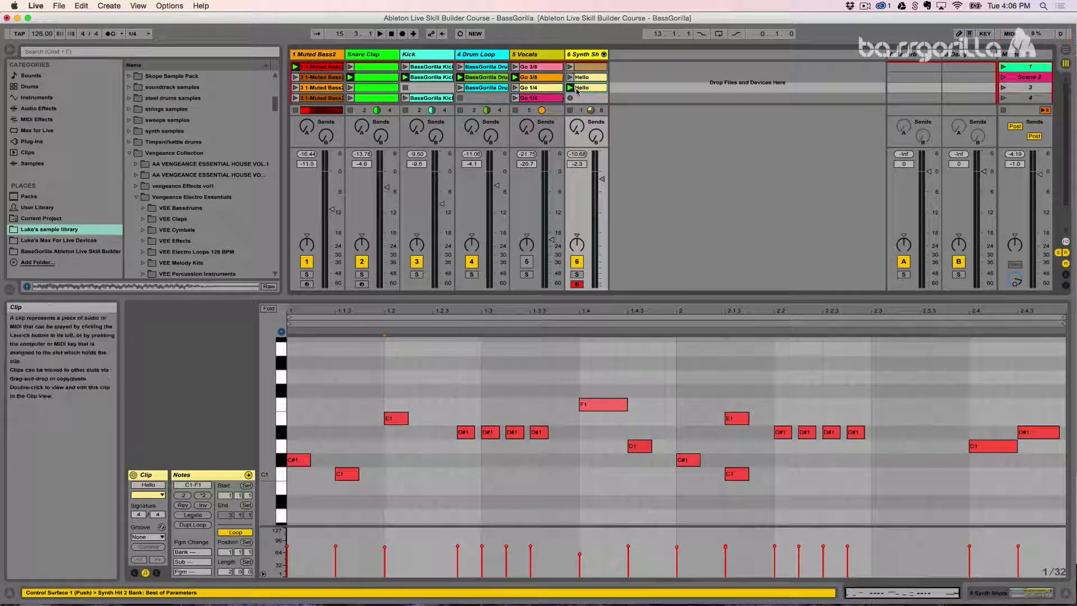
{"action": "key", "text": "space"}
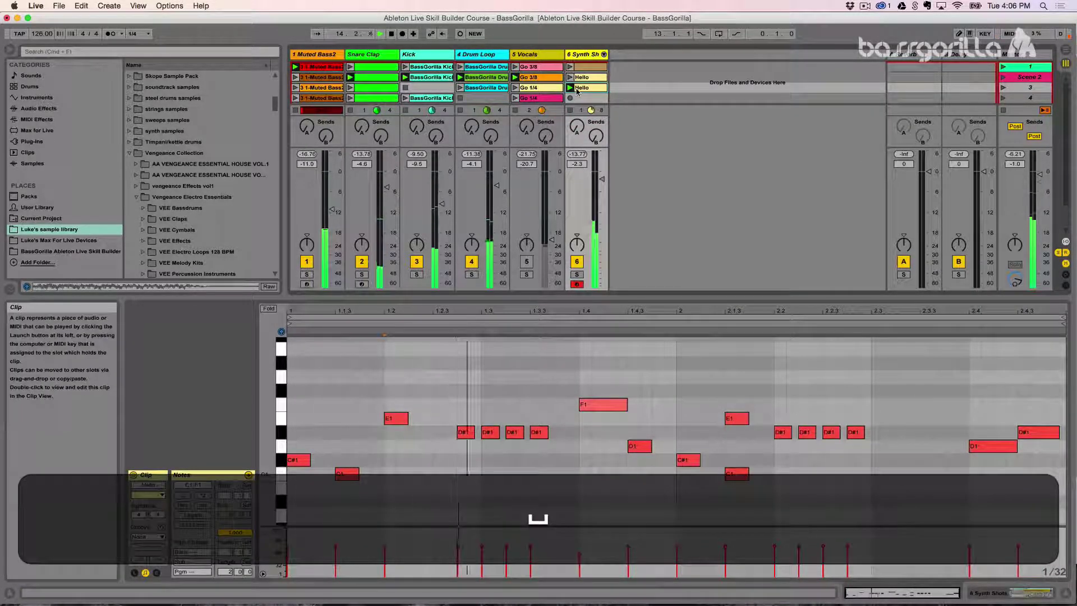
{"action": "key", "text": "space"}
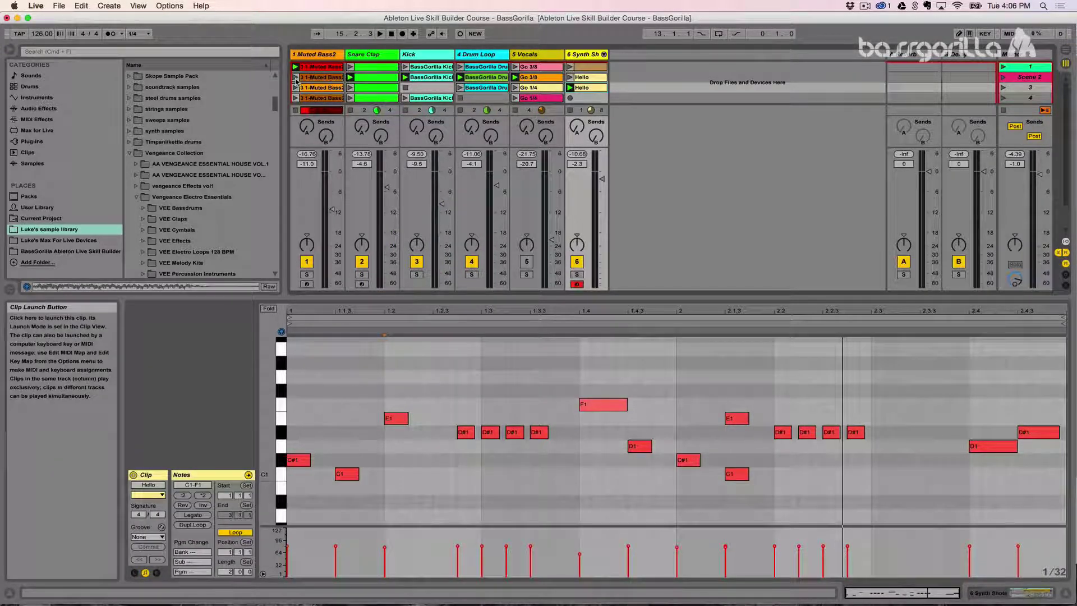
{"action": "left_click", "coordinate": [295, 78]}
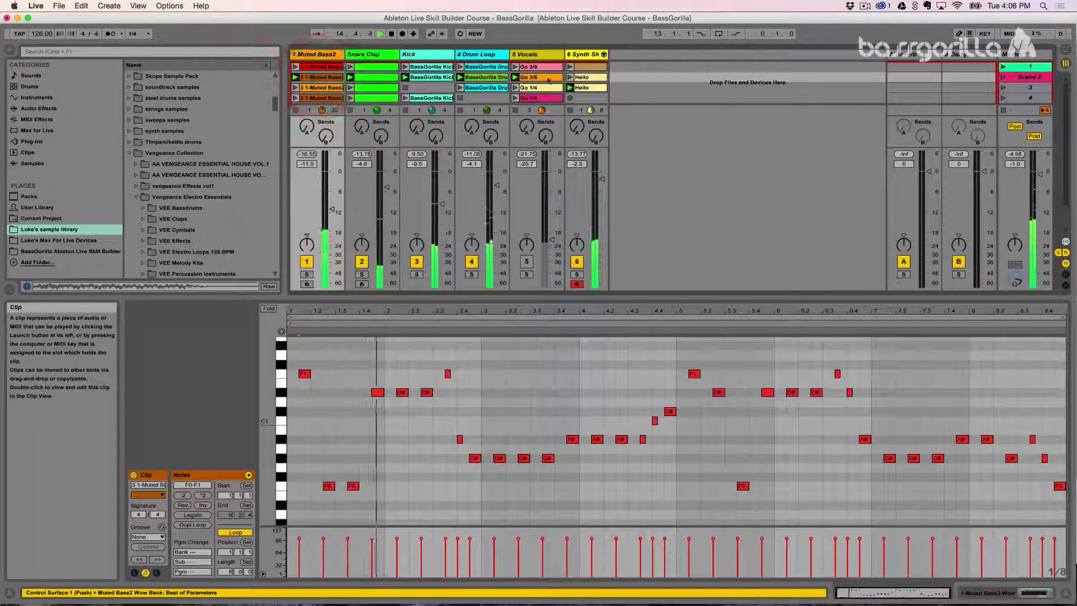
{"action": "key", "text": "space"}
Step: Double the speed of the Hello clip's last two notes, D1 and D#1, by halving their lengths and spacing
{"action": "left_click", "coordinate": [582, 88]}
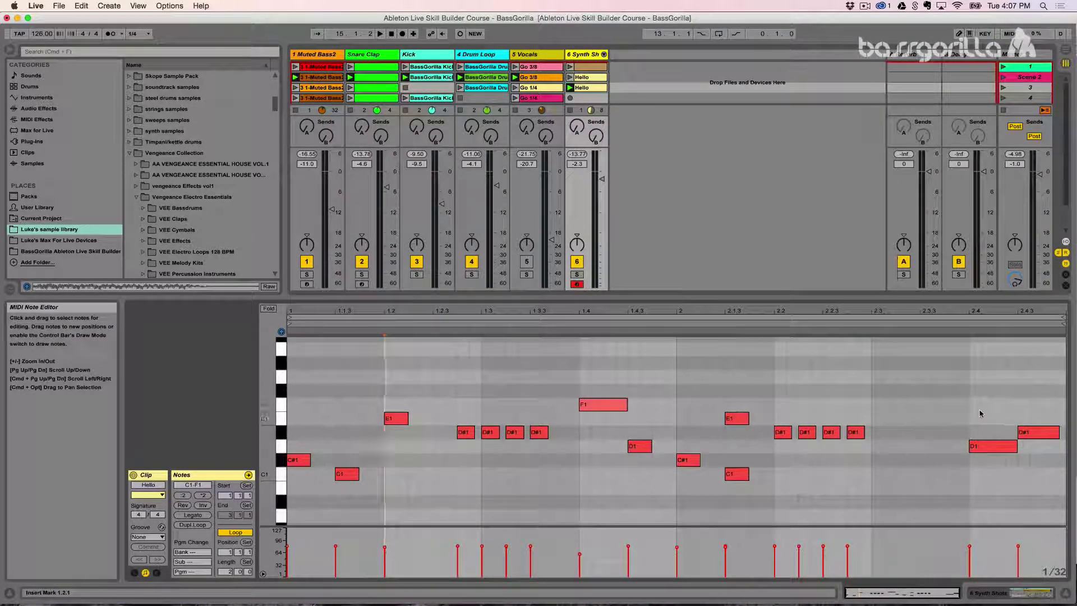
{"action": "left_click_drag", "start_coordinate": [980, 413], "coordinate": [1063, 471]}
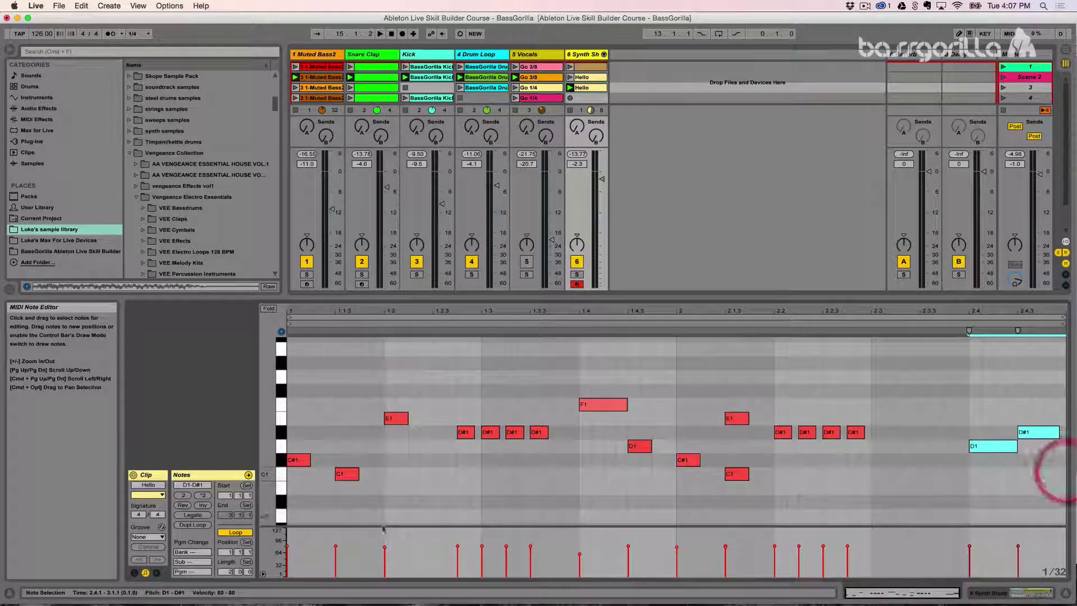
{"action": "left_click", "coordinate": [181, 496]}
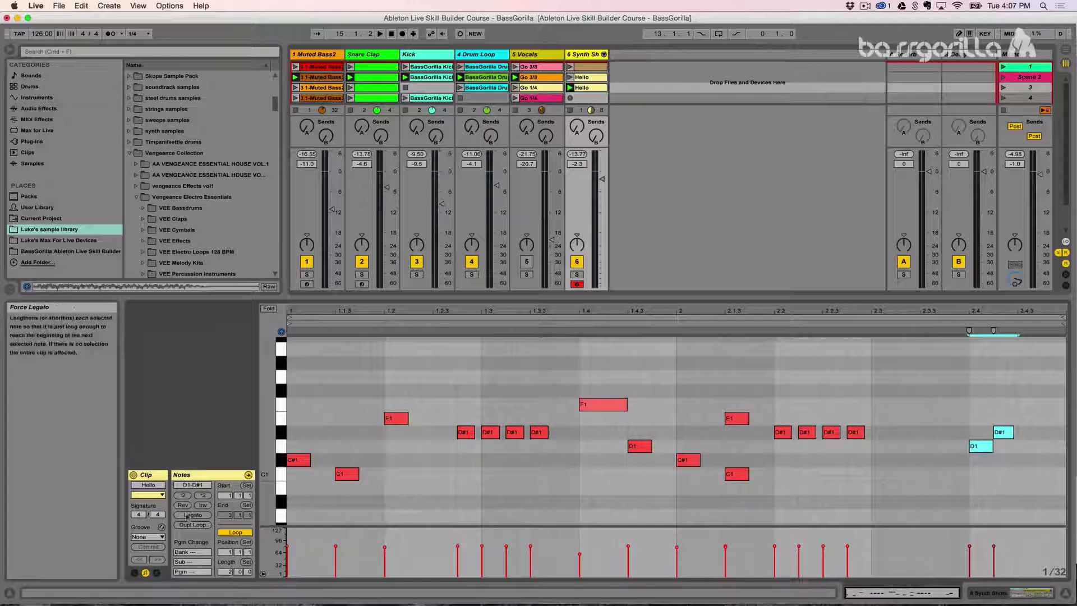
Step: Undo a trial duplication of the Hello loop and duplicate its last two notes, pitches swapped, to fill beat 2.4
{"action": "left_click", "coordinate": [191, 525]}
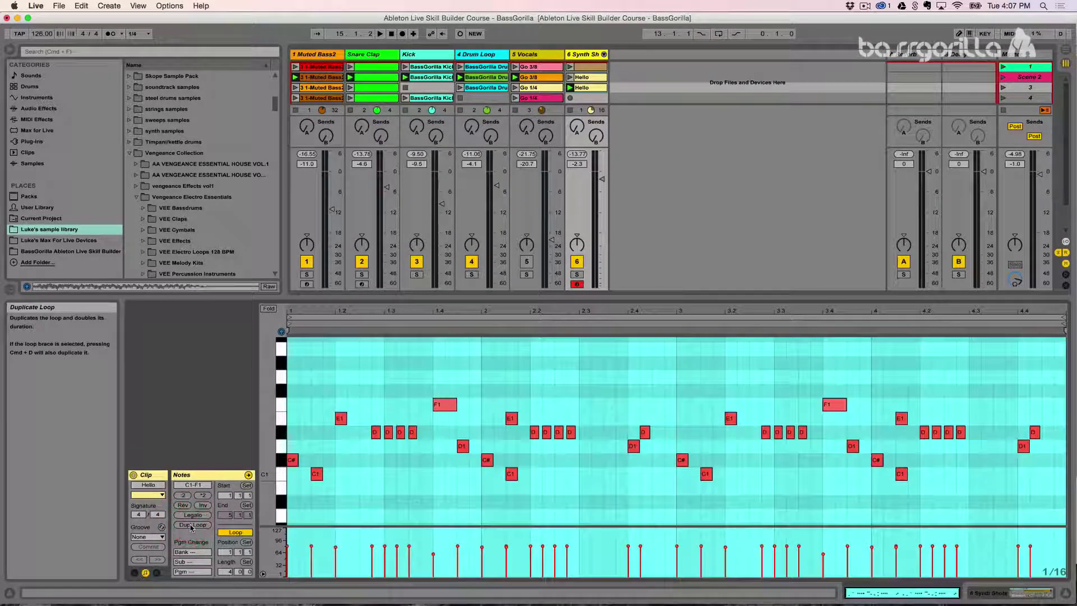
{"action": "key", "text": "super+z"}
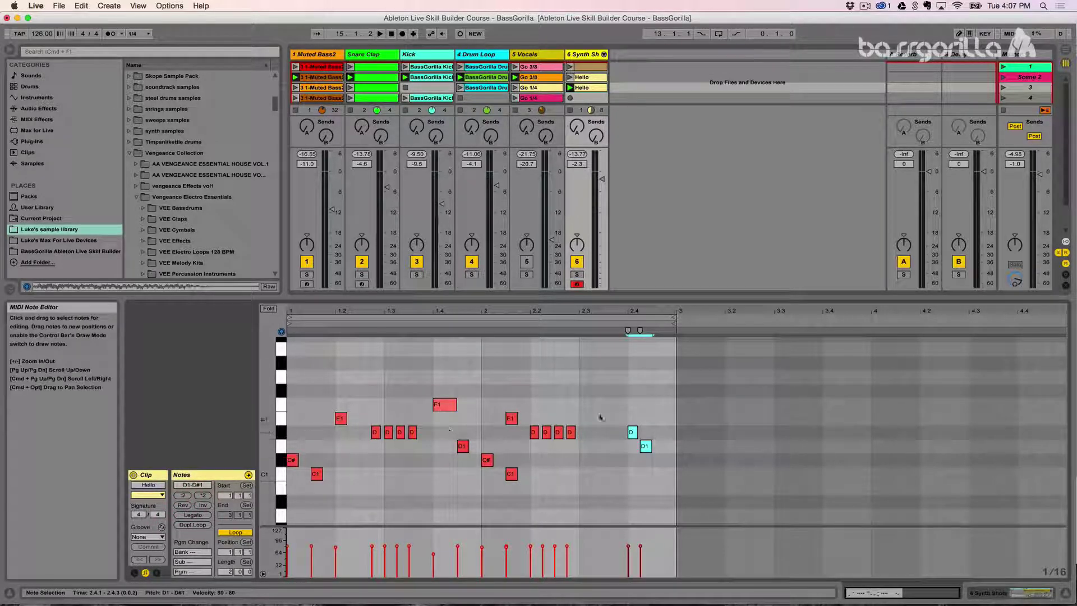
{"action": "key", "text": "super+d"}
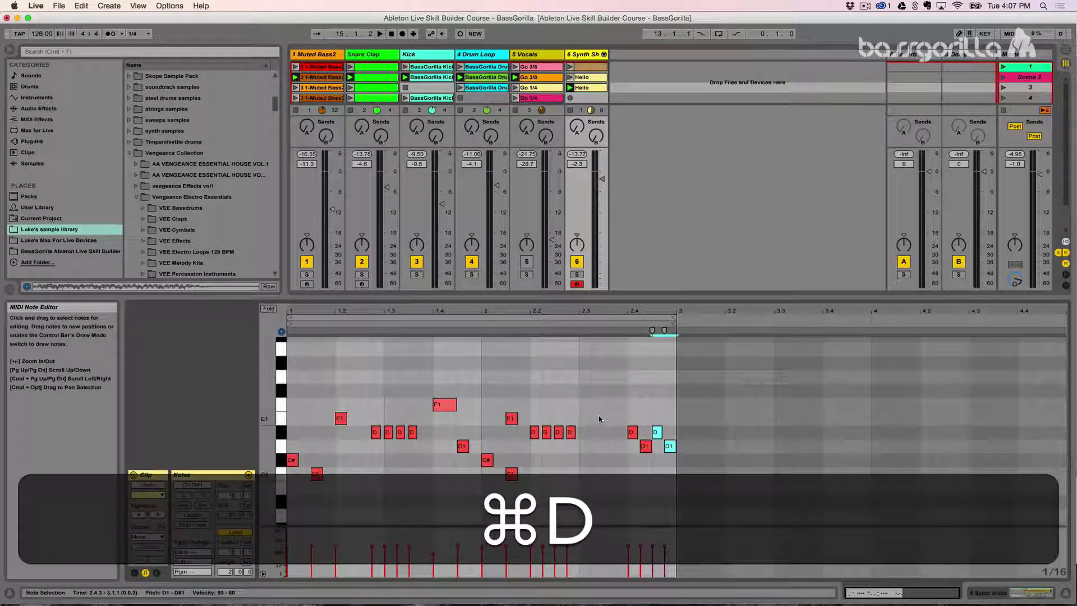
Step: Switch off the Muted Bass2 track during playback to hear the Hello clip's new ending, and stop
{"action": "key", "text": "space"}
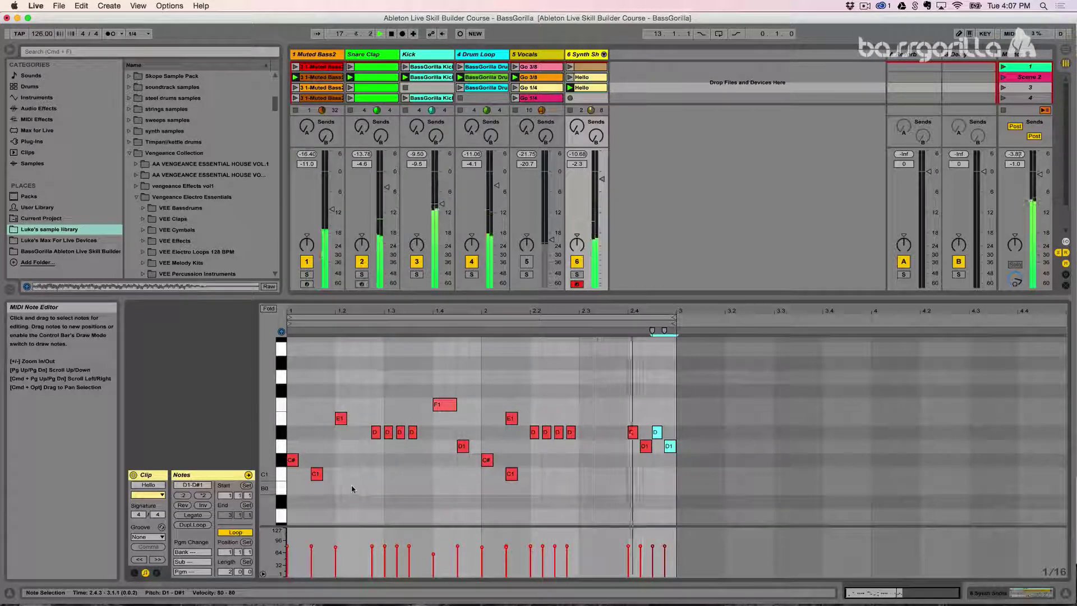
{"action": "left_click", "coordinate": [307, 261]}
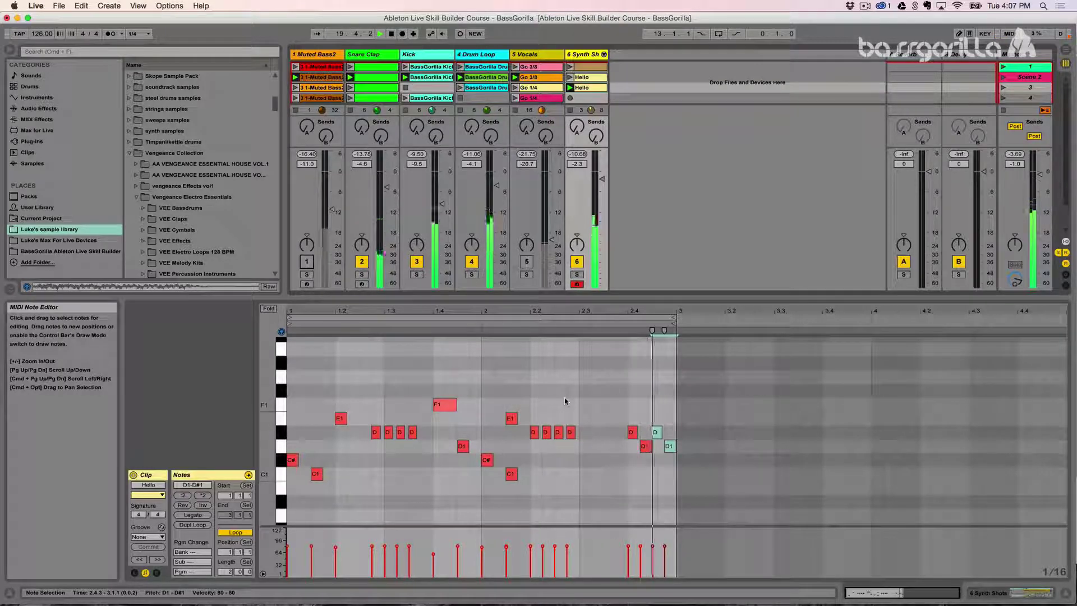
{"action": "left_click", "coordinate": [631, 459]}
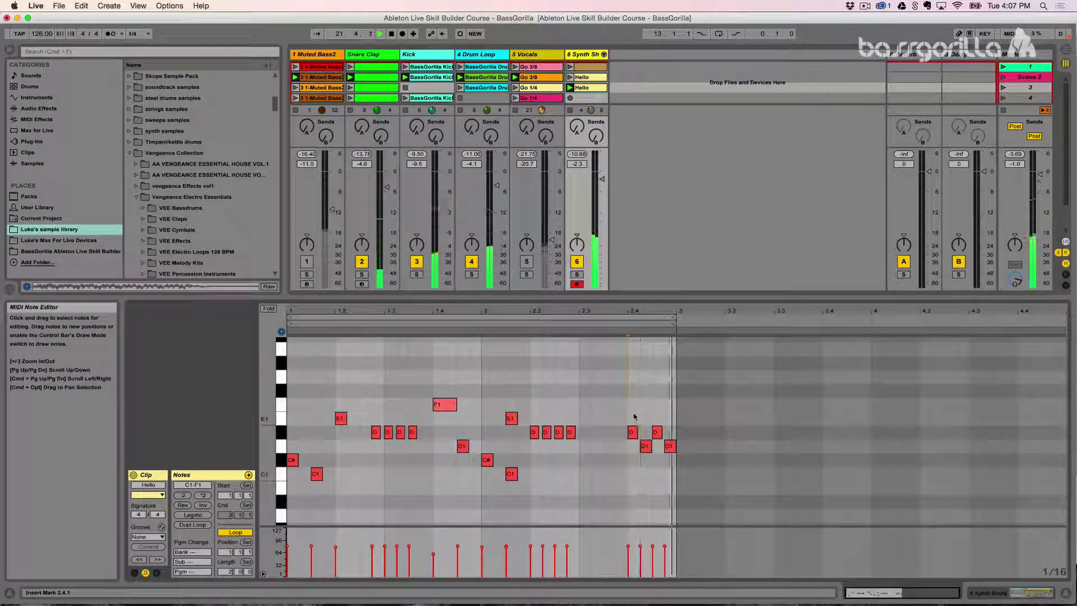
{"action": "key", "text": "space"}
Step: Invert the four notes in beat 2.4 of the Hello clip and play the result
{"action": "left_click_drag", "start_coordinate": [633, 414], "coordinate": [683, 452]}
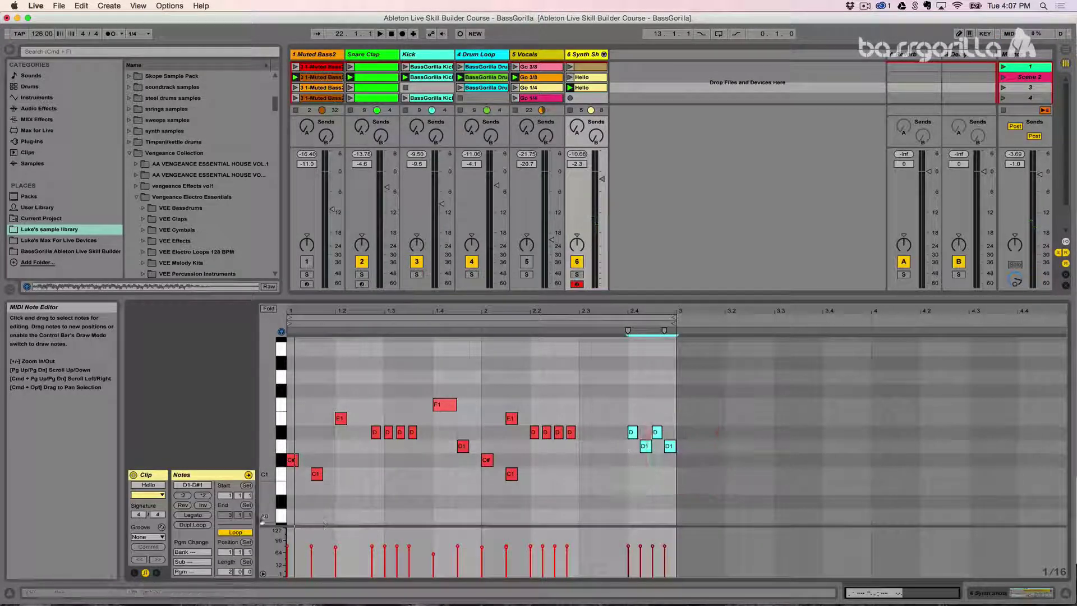
{"action": "left_click", "coordinate": [204, 505]}
{"action": "key", "text": "space"}
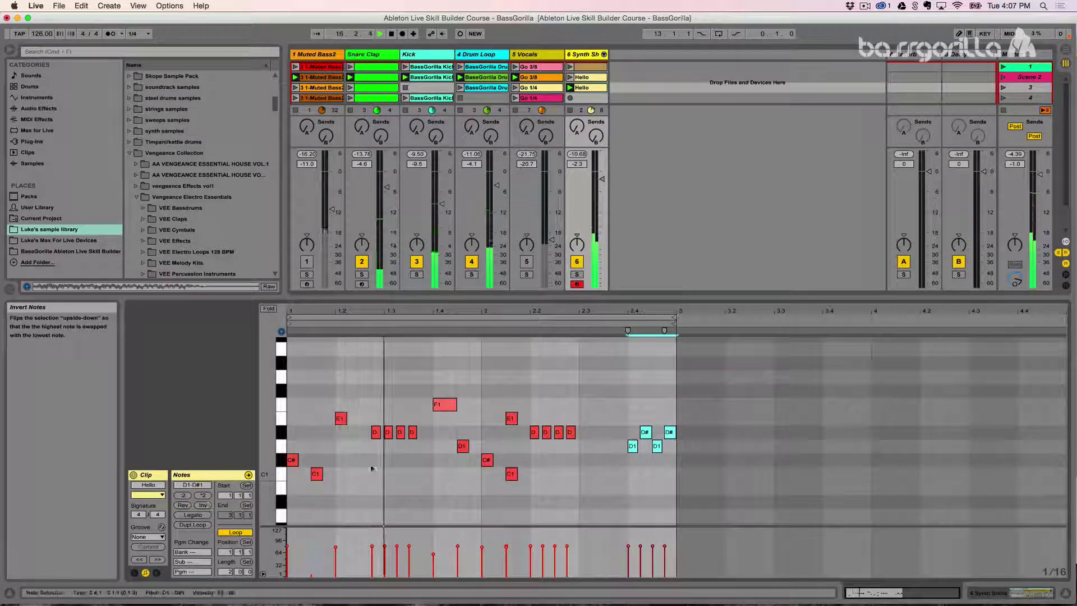
Step: Stop playback, reverse the D1, C#1, E1 and C1 notes following the F1 in the Hello clip, and invert them during playback
{"action": "key", "text": "space"}
{"action": "left_click_drag", "start_coordinate": [461, 416], "coordinate": [512, 493]}
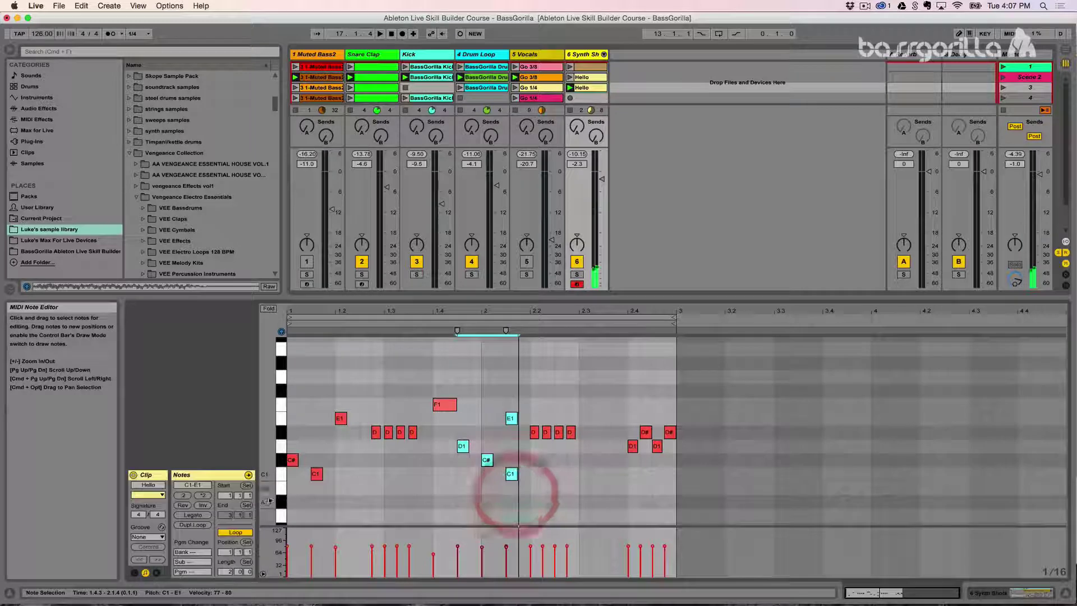
{"action": "left_click", "coordinate": [182, 505]}
{"action": "key", "text": "space"}
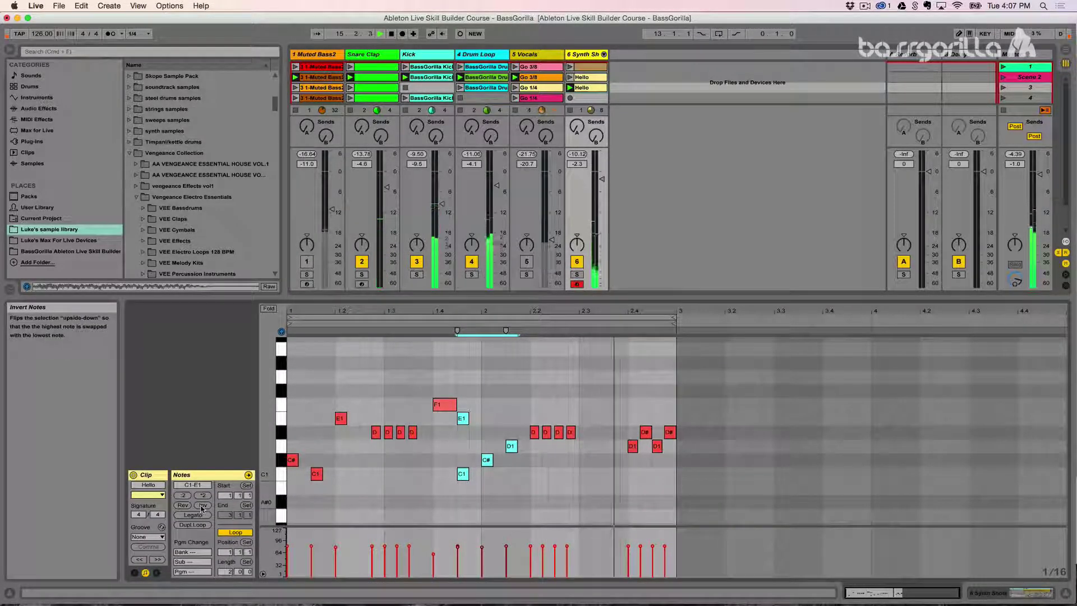
{"action": "left_click", "coordinate": [202, 506]}
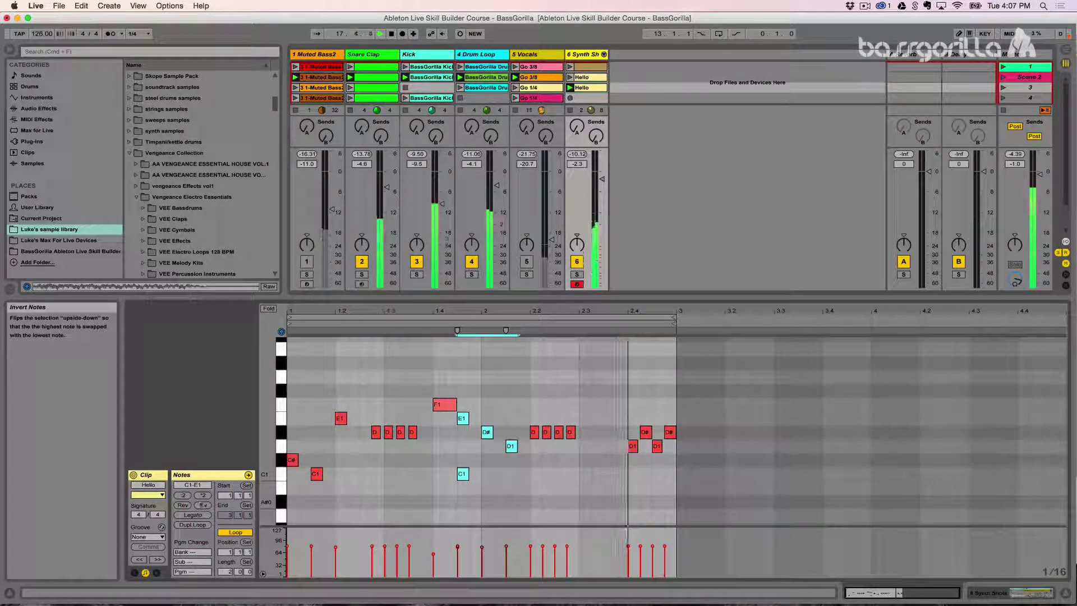
Step: Double the tempo of the four selected notes, force them to legato, and stop playback after listening
{"action": "left_click", "coordinate": [183, 496]}
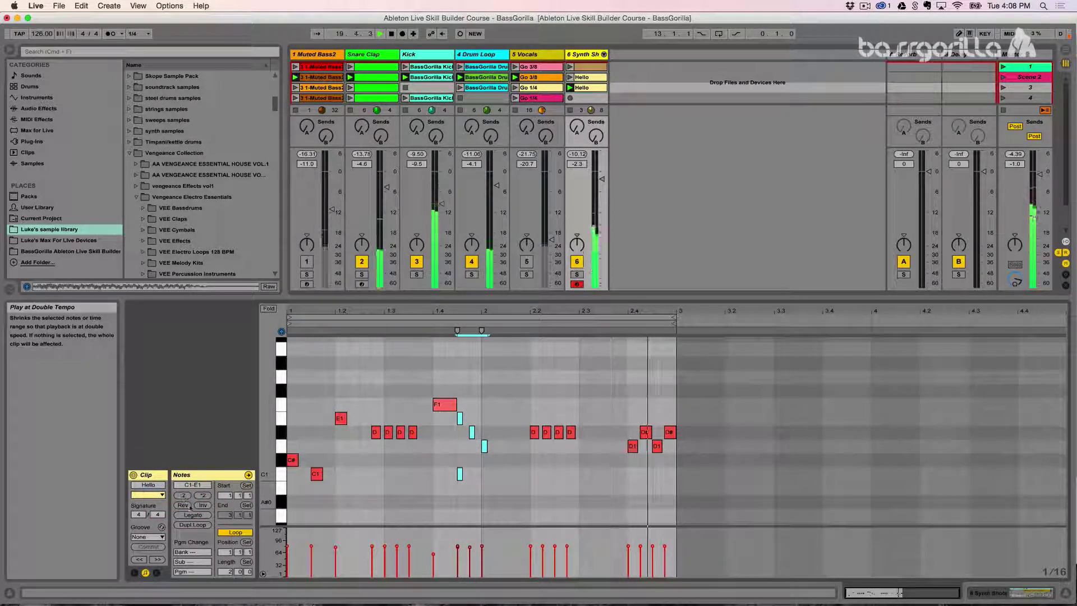
{"action": "left_click", "coordinate": [188, 514]}
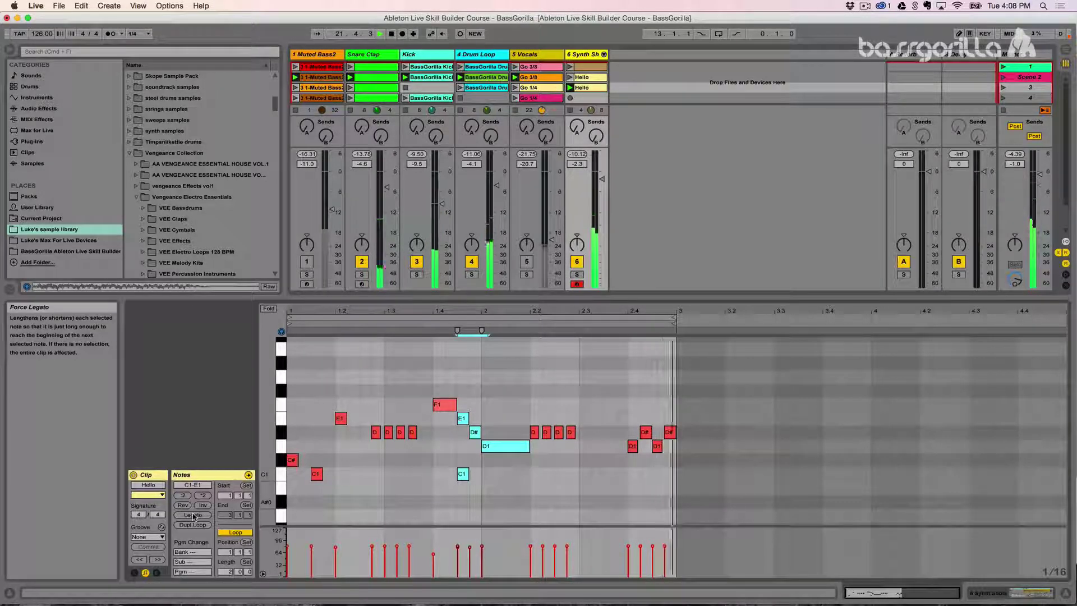
{"action": "key", "text": "space"}
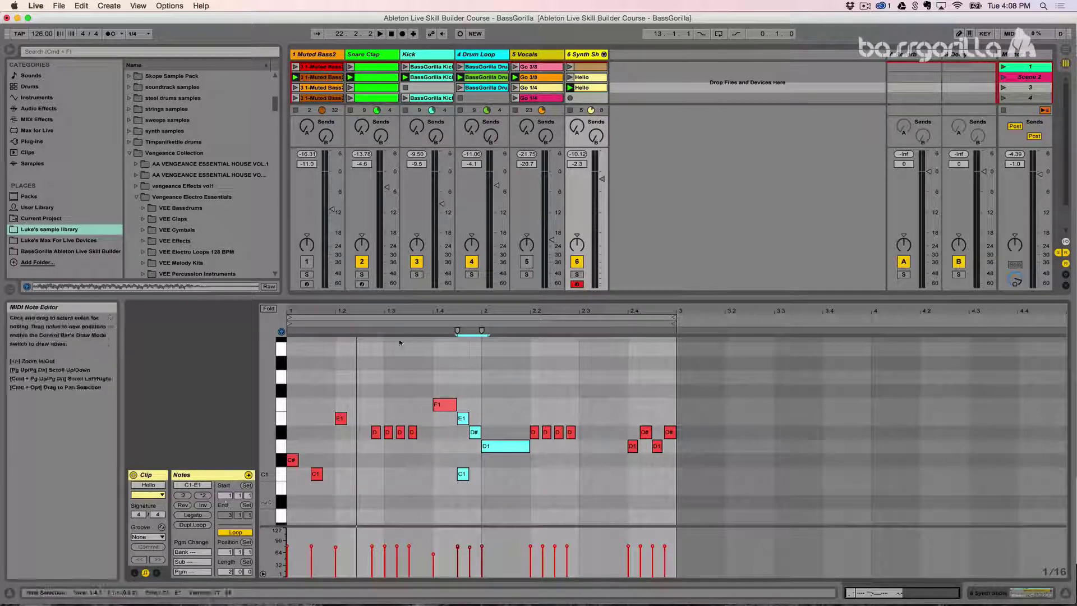
{"action": "left_click", "coordinate": [445, 360]}
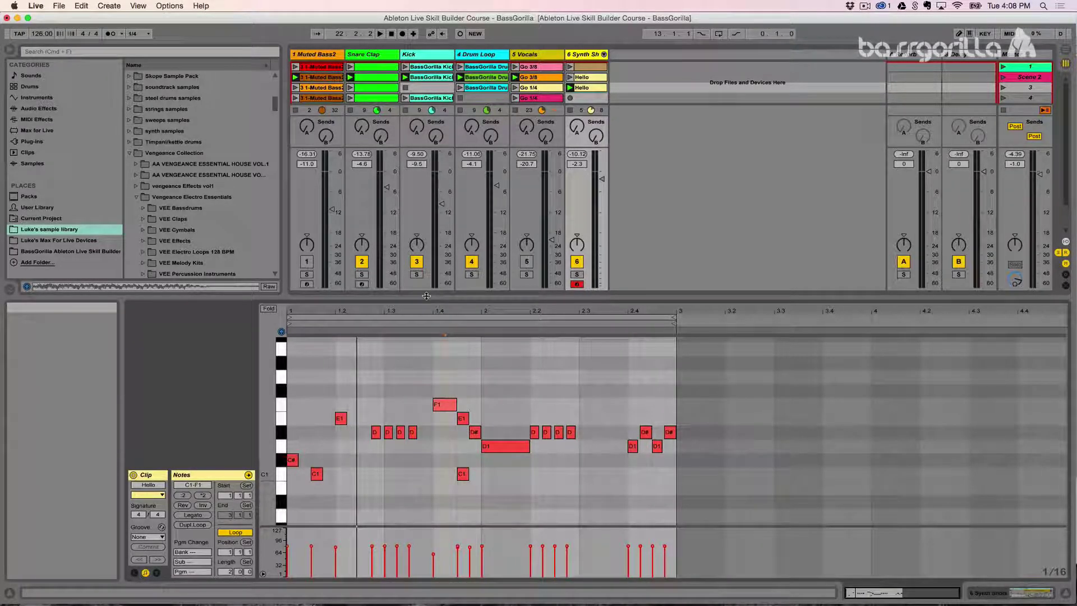
Step: Reduce the Clip View's height and enlarge the Hello clip's two bars to fill the note editor's width
{"action": "left_click_drag", "start_coordinate": [429, 303], "coordinate": [427, 358]}
{"action": "left_click", "coordinate": [373, 437]}
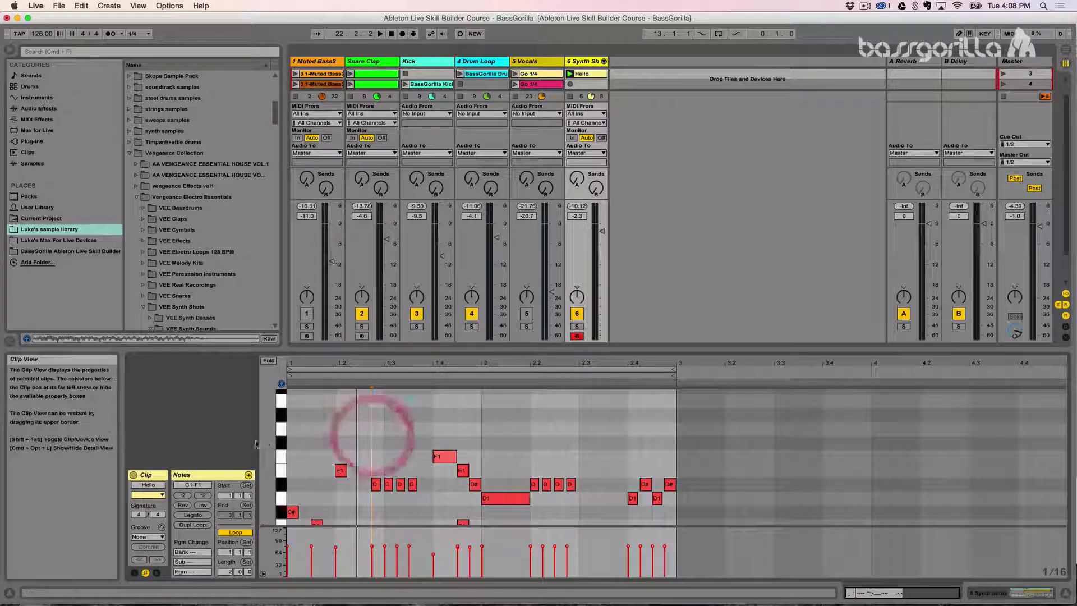
{"action": "scroll", "coordinate": [274, 462], "scroll_direction": "down", "scroll_amount": 2}
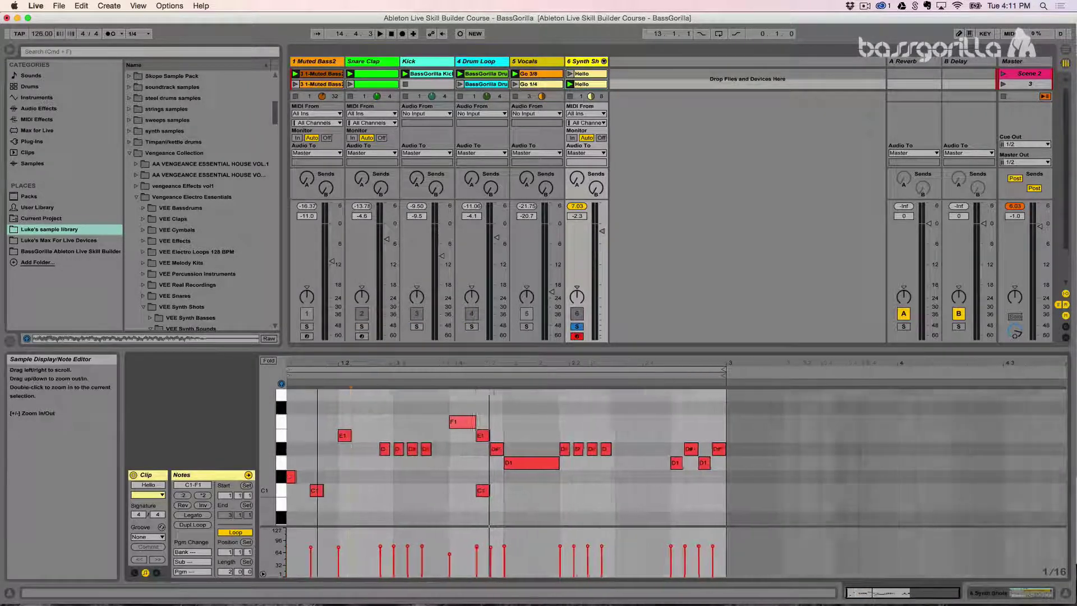
{"action": "mouse_move", "coordinate": [352, 362]}
{"action": "left_mouse_down"}
{"action": "mouse_move", "coordinate": [352, 390]}
{"action": "mouse_move", "coordinate": [351, 366]}
{"action": "left_mouse_up"}
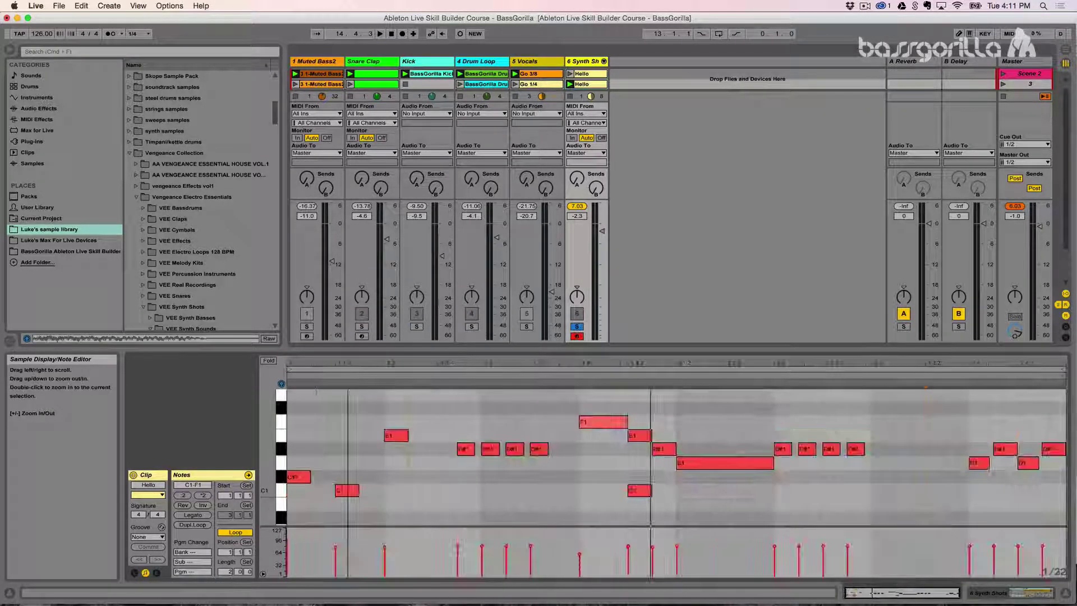
Step: Fold the note editor to only the used keys, restore the full keyboard, and reduce the note row height
{"action": "left_click", "coordinate": [268, 361]}
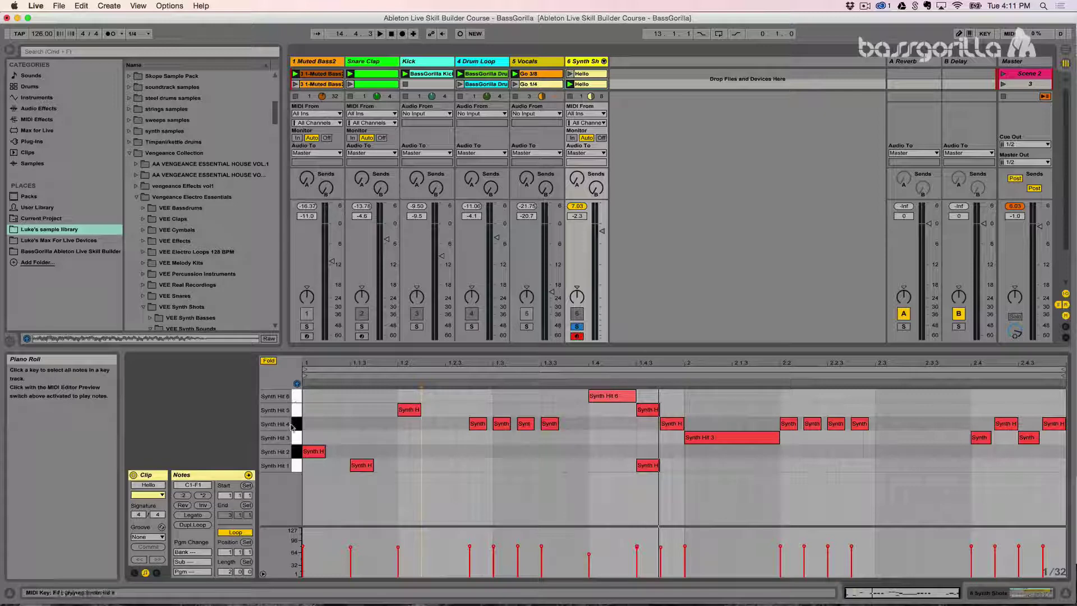
{"action": "left_click", "coordinate": [268, 361]}
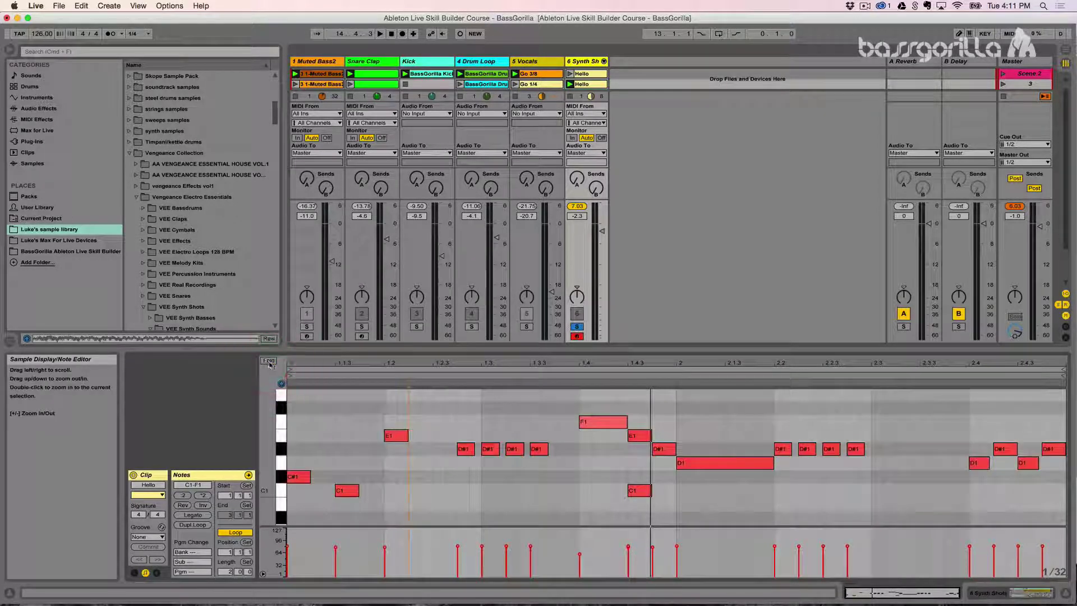
{"action": "mouse_move", "coordinate": [268, 456]}
{"action": "left_mouse_down"}
{"action": "mouse_move", "coordinate": [237, 455]}
{"action": "mouse_move", "coordinate": [271, 460]}
{"action": "left_mouse_up"}
{"action": "left_click", "coordinate": [404, 447]}
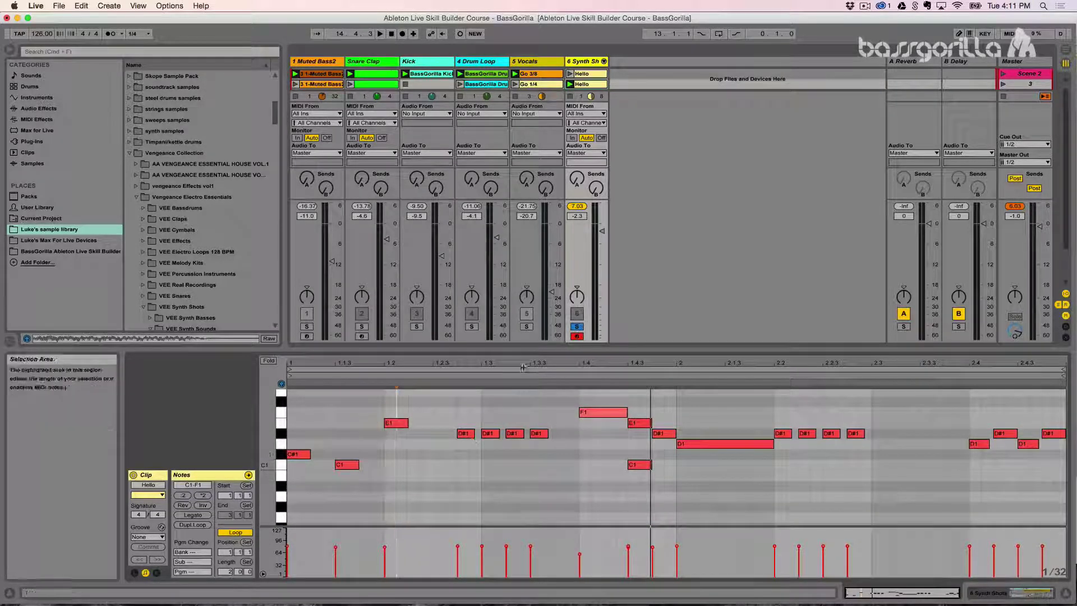
Step: Zoom the note editor's timeline in on beat 1.2 and back out to the full two bars
{"action": "left_click_drag", "start_coordinate": [521, 370], "coordinate": [535, 292]}
{"action": "left_click_drag", "start_coordinate": [319, 369], "coordinate": [308, 368]}
{"action": "left_click_drag", "start_coordinate": [391, 363], "coordinate": [392, 414]}
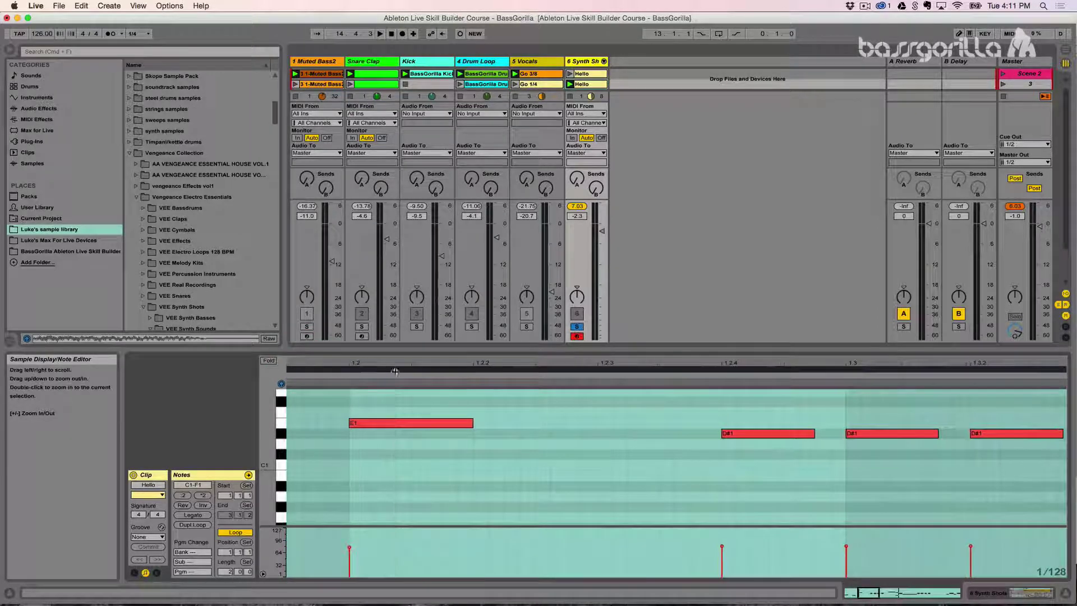
{"action": "left_click", "coordinate": [549, 430]}
{"action": "left_click", "coordinate": [544, 432]}
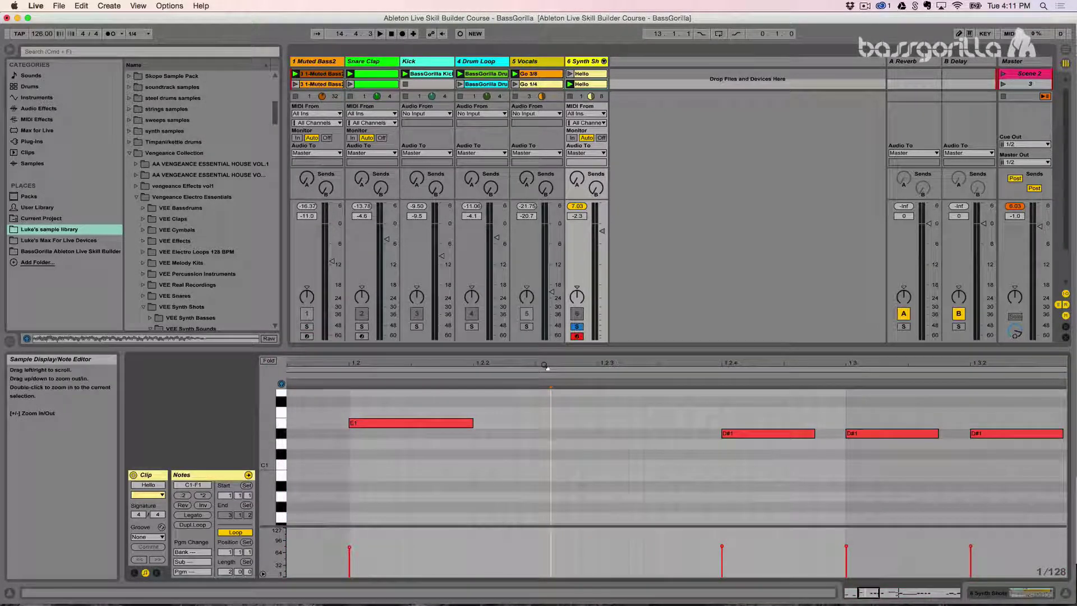
{"action": "left_click_drag", "start_coordinate": [550, 364], "coordinate": [550, 348]}
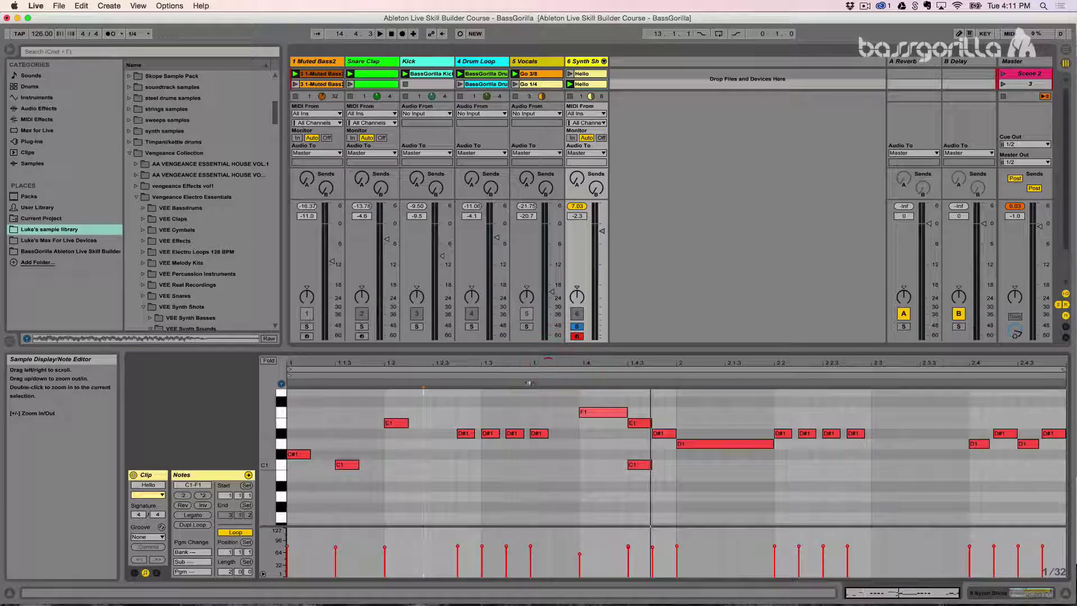
Step: Fit the note editor vertically to the used key range, before and after zooming out to show several octaves
{"action": "double_click", "coordinate": [268, 448]}
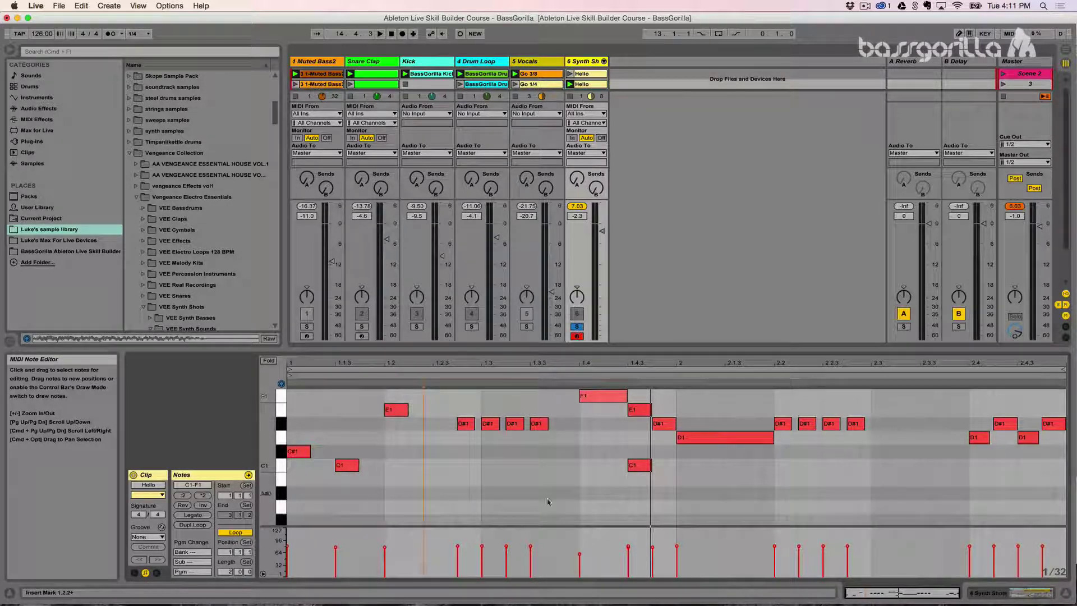
{"action": "left_click_drag", "start_coordinate": [268, 418], "coordinate": [225, 448]}
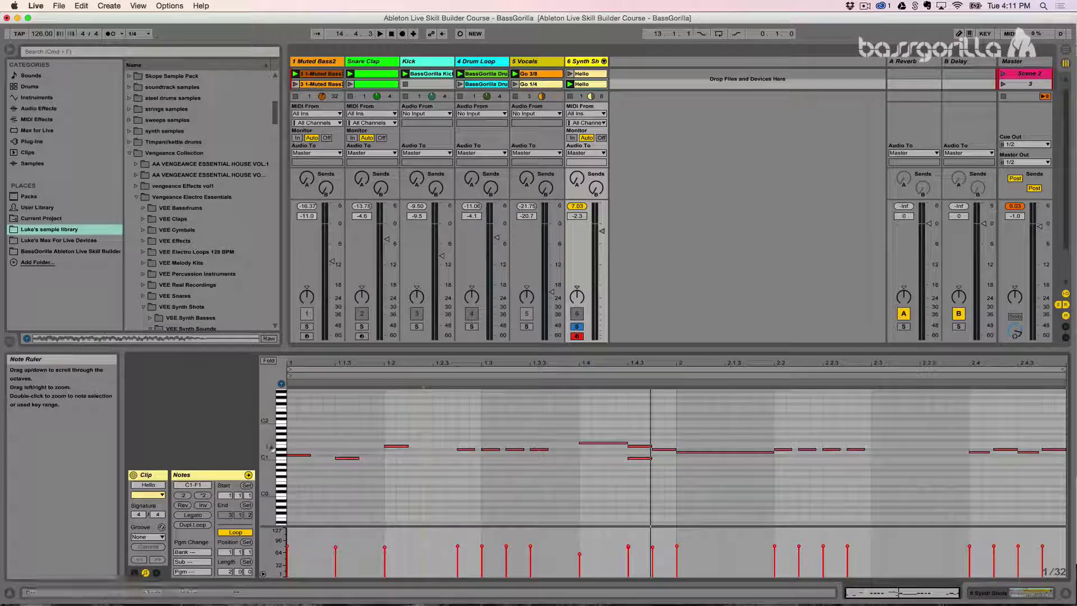
{"action": "double_click", "coordinate": [270, 448]}
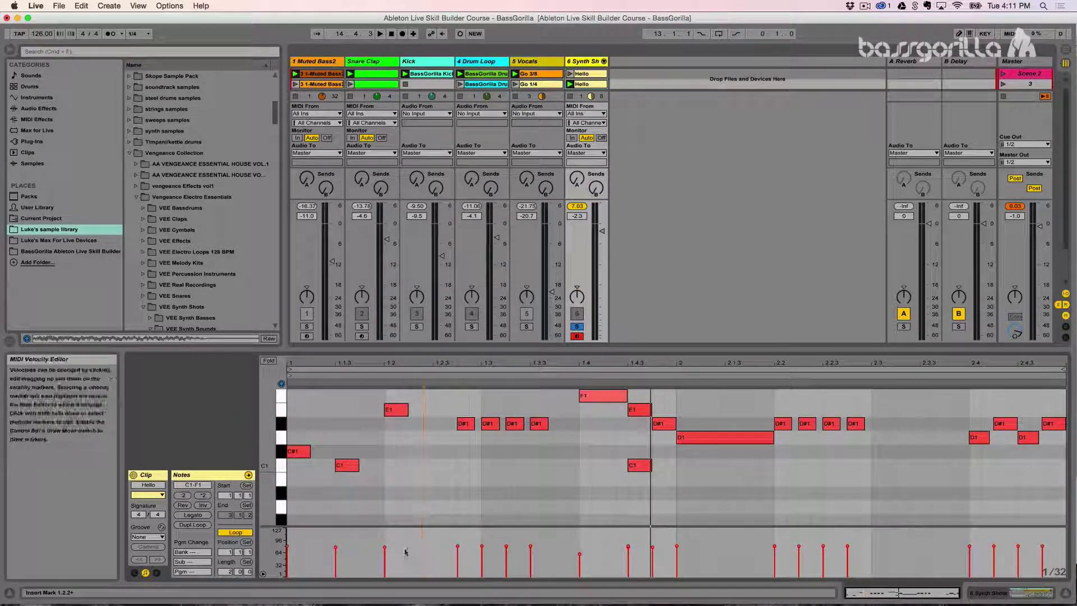
Step: Vary the velocity of the E1 note at beat 1.2 in the velocity editor, ending at 115
{"action": "left_click_drag", "start_coordinate": [385, 549], "coordinate": [385, 554]}
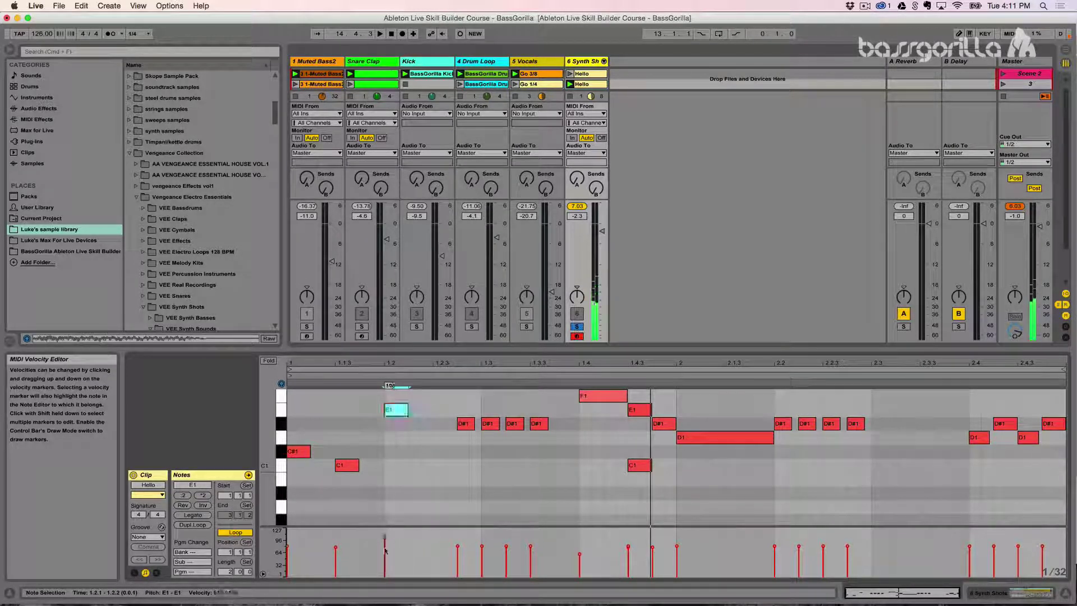
{"action": "left_click", "coordinate": [282, 384]}
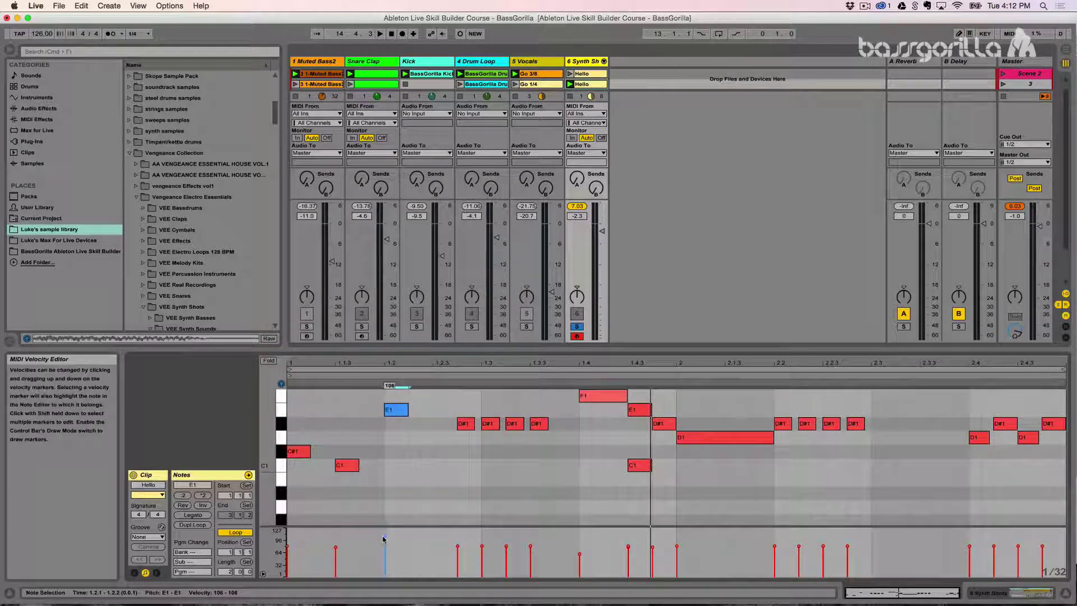
{"action": "left_click_drag", "start_coordinate": [384, 539], "coordinate": [385, 565]}
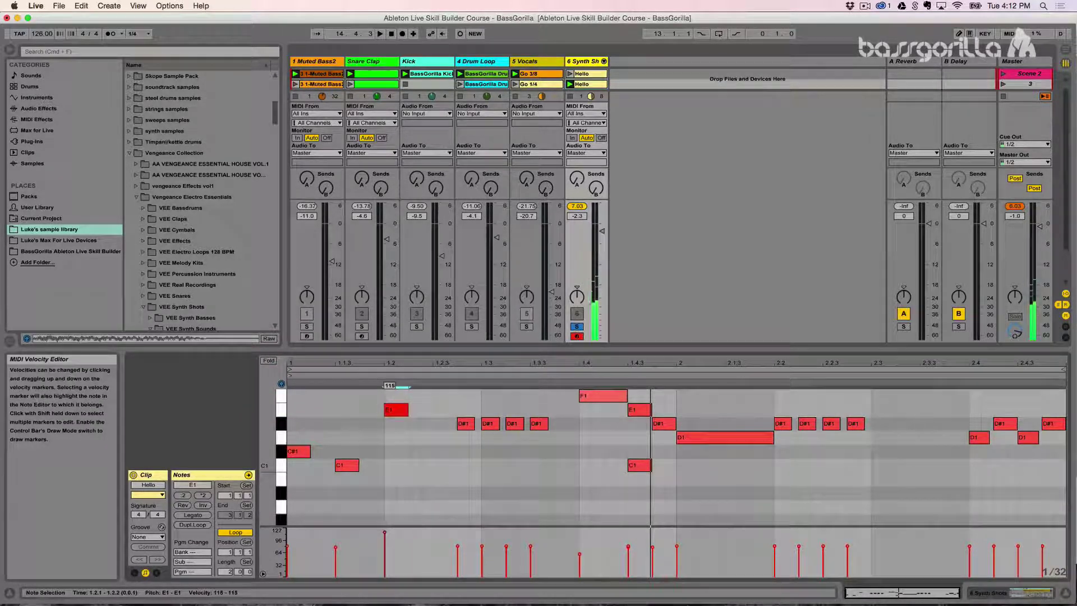
{"action": "left_click", "coordinate": [401, 465]}
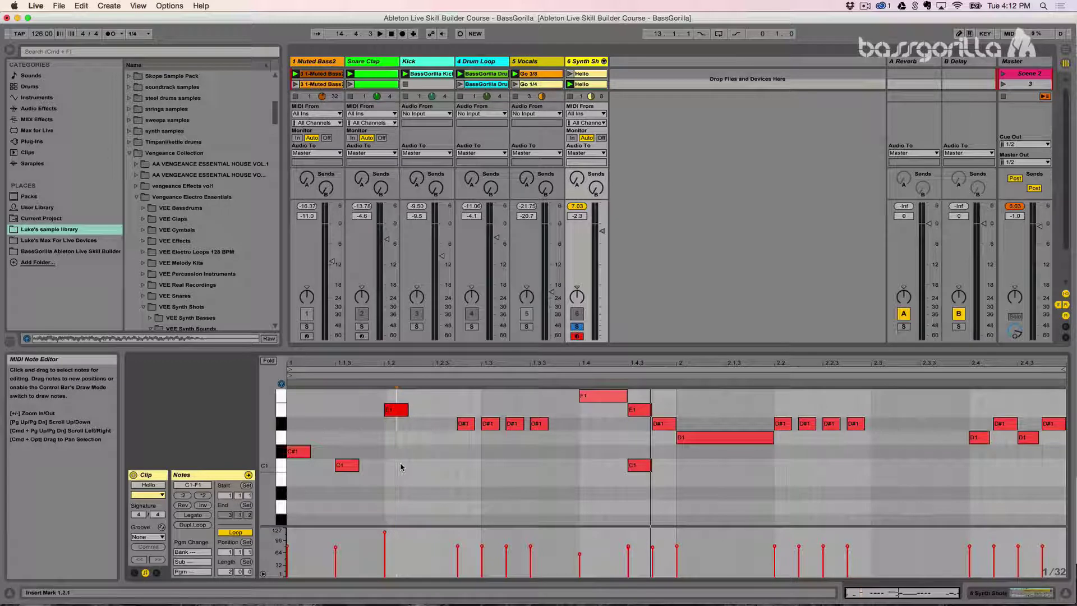
Step: Set Synth Hit 2's velocity-to-volume amount to 100%, copy it to its five siblings, and return to the Hello clip's notes
{"action": "key", "text": "shift+Tab"}
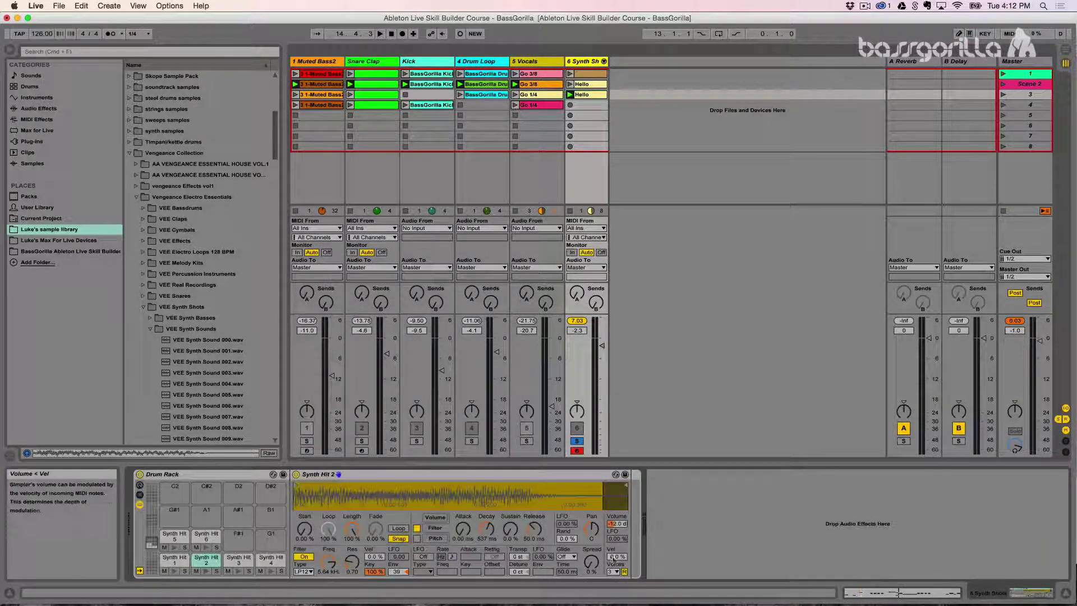
{"action": "right_click", "coordinate": [614, 559]}
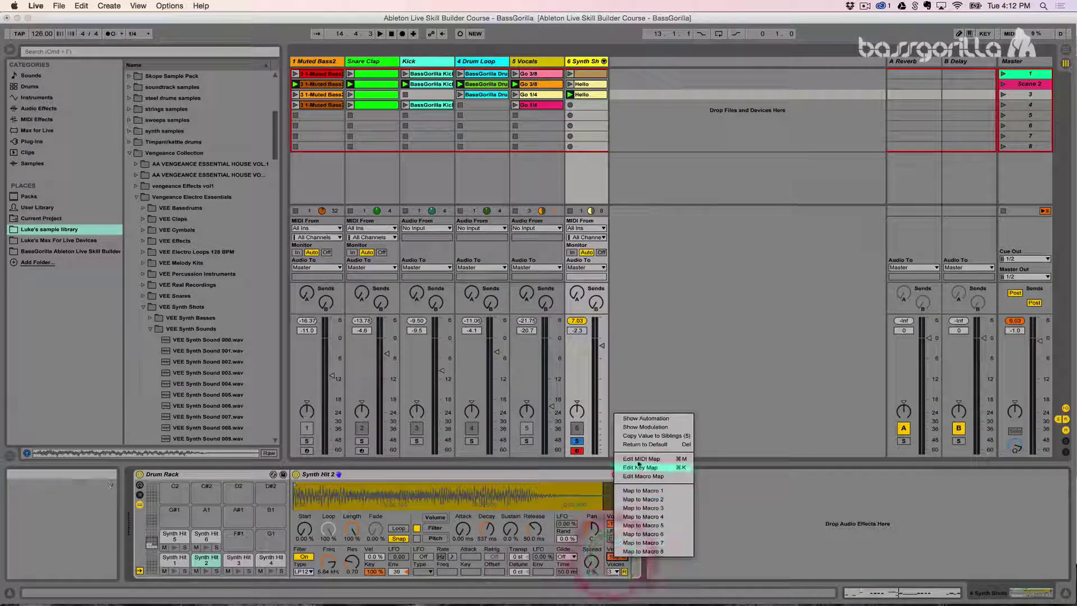
{"action": "left_click", "coordinate": [636, 435]}
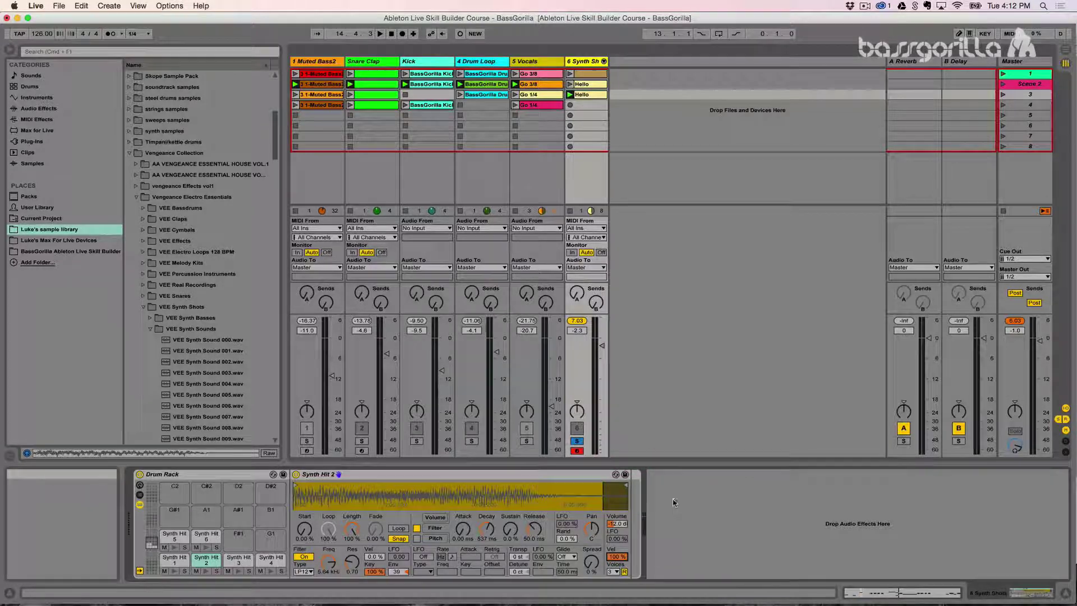
{"action": "key", "text": "shift+Tab"}
Step: Lower and raise the velocity of the E1 note at beat 1.2 in the velocity editor to hear its loudness change
{"action": "left_click", "coordinate": [386, 536]}
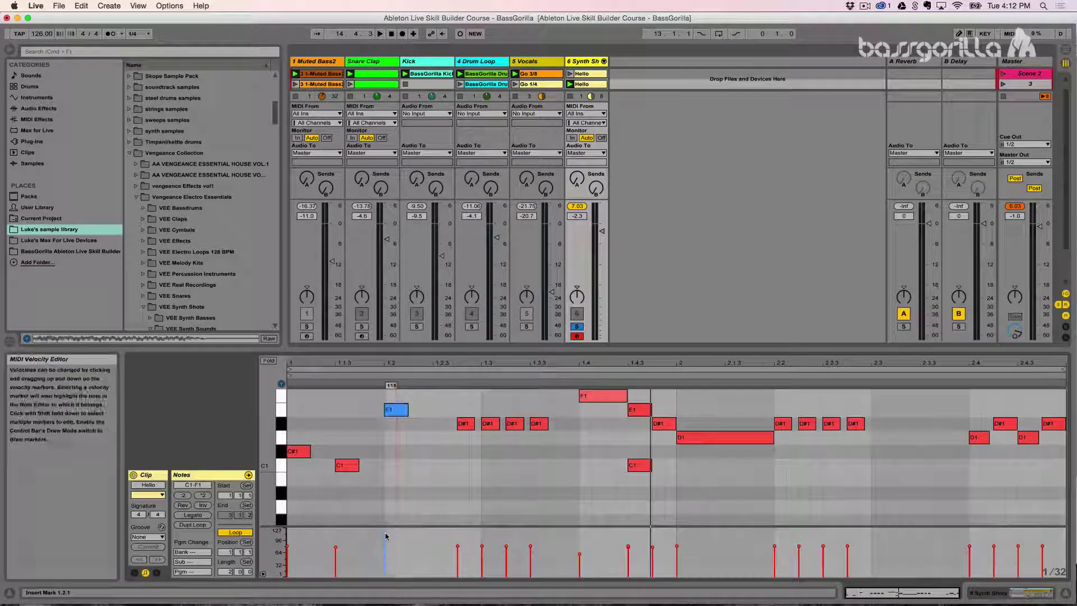
{"action": "mouse_move", "coordinate": [386, 535]}
{"action": "left_mouse_down"}
{"action": "mouse_move", "coordinate": [385, 559]}
{"action": "mouse_move", "coordinate": [385, 546]}
{"action": "left_mouse_up"}
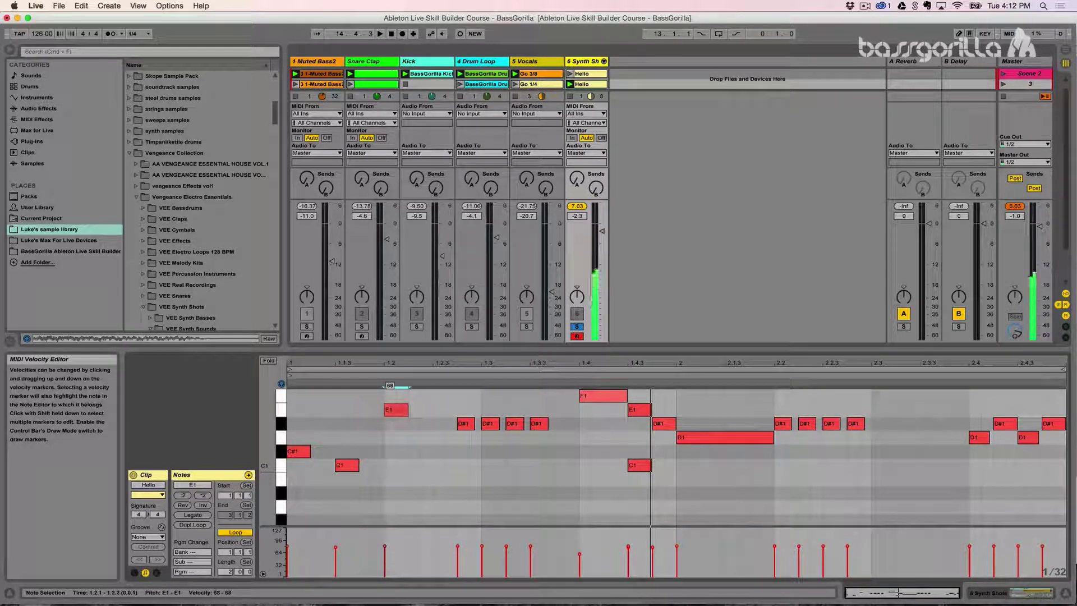
{"action": "left_click", "coordinate": [395, 435]}
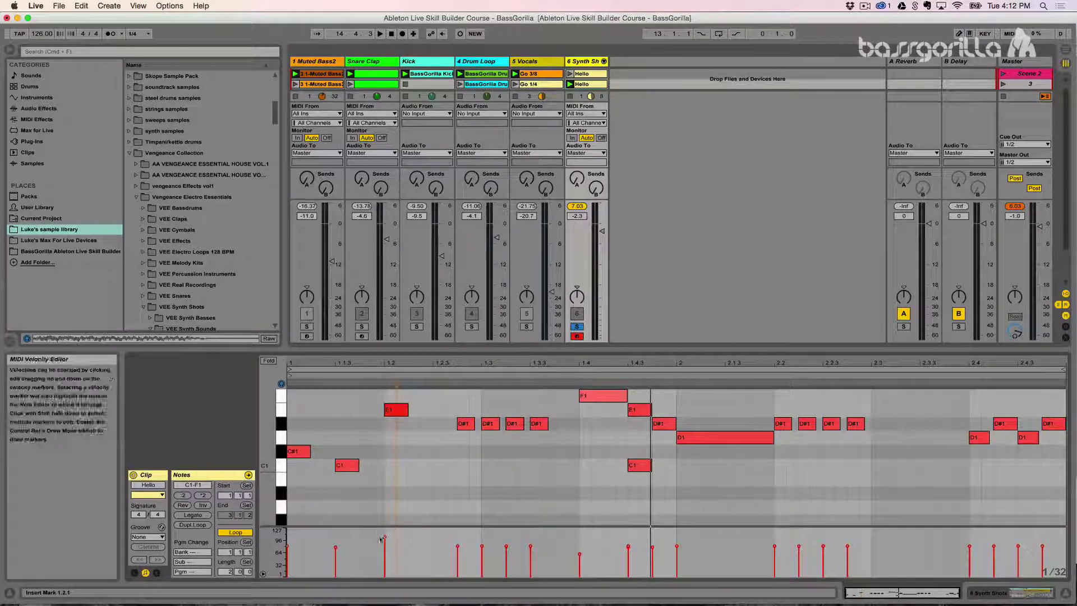
{"action": "left_click", "coordinate": [387, 415]}
{"action": "left_click_drag", "start_coordinate": [384, 536], "coordinate": [385, 556]}
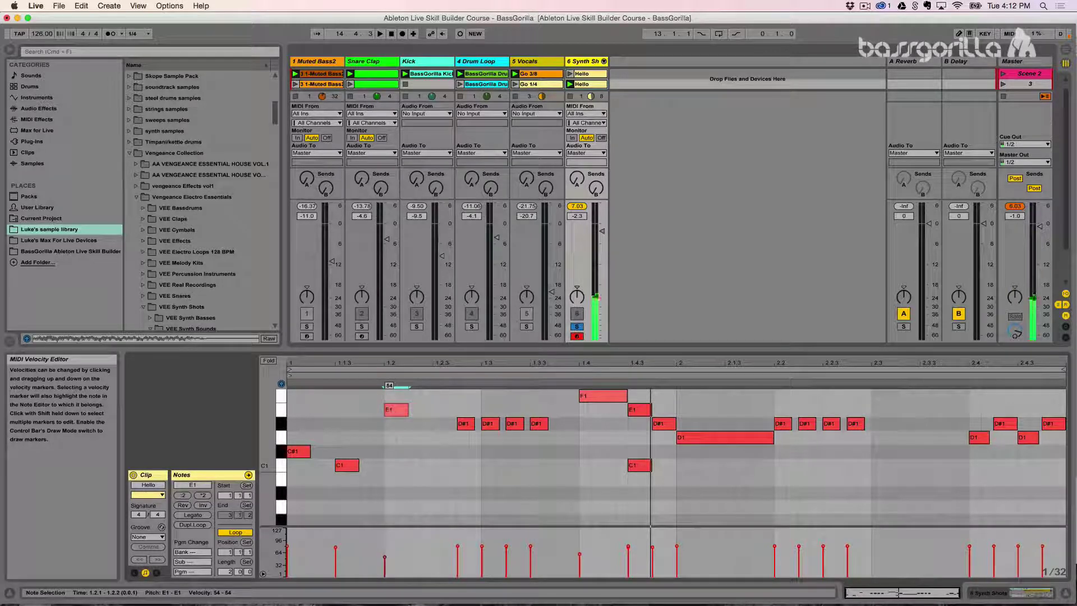
{"action": "left_click", "coordinate": [396, 464]}
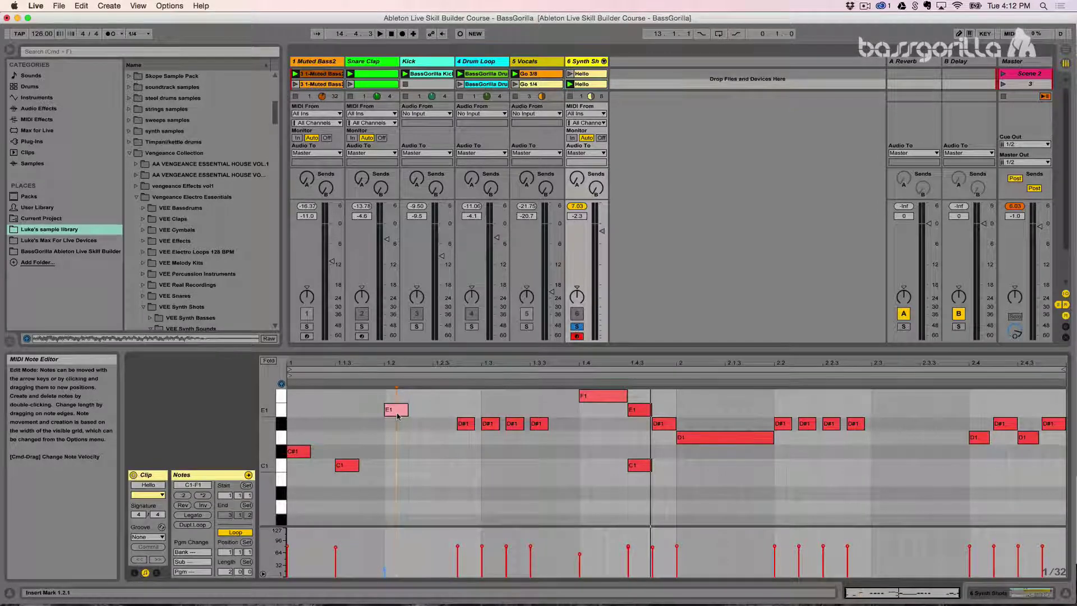
Step: Raise the velocity of the E1 note at beat 1.2 directly on the note in the note editor
{"action": "key", "text": "super"}
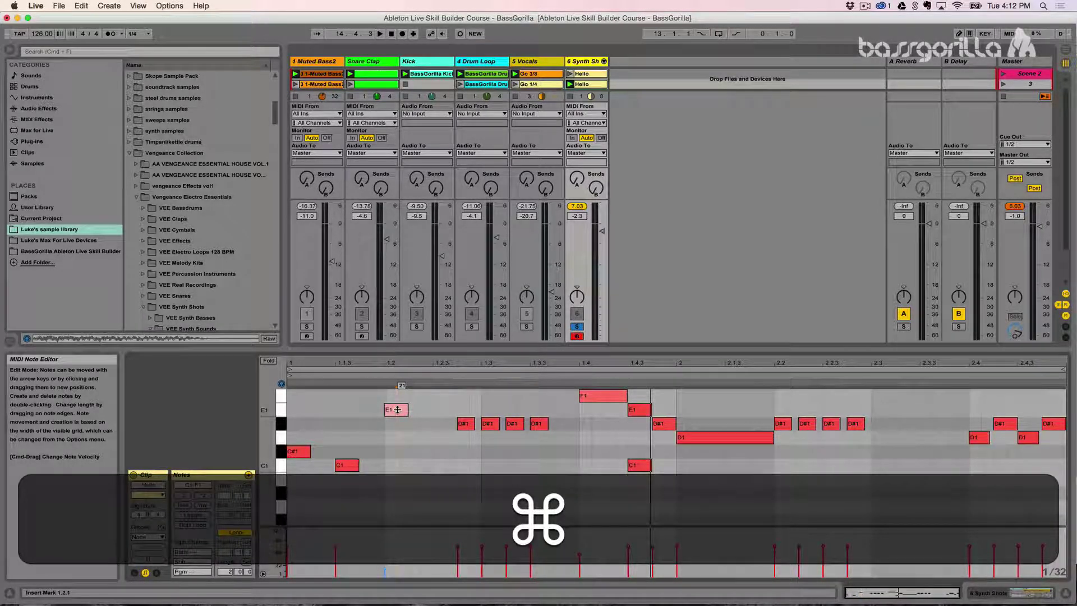
{"action": "left_click", "coordinate": [398, 410], "text": "super"}
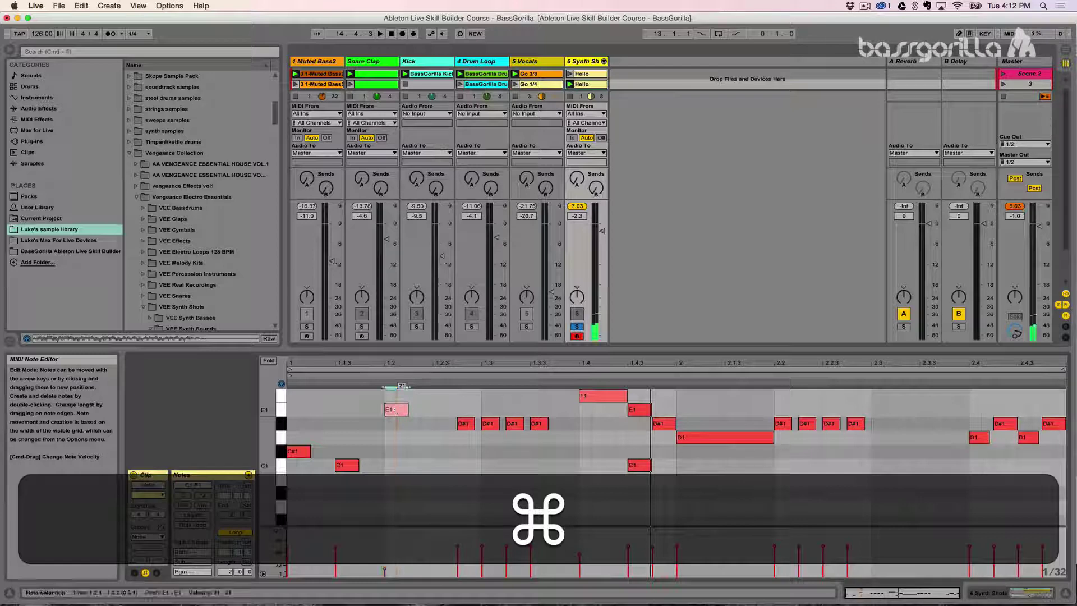
{"action": "left_click_drag", "start_coordinate": [396, 409], "coordinate": [396, 392]}
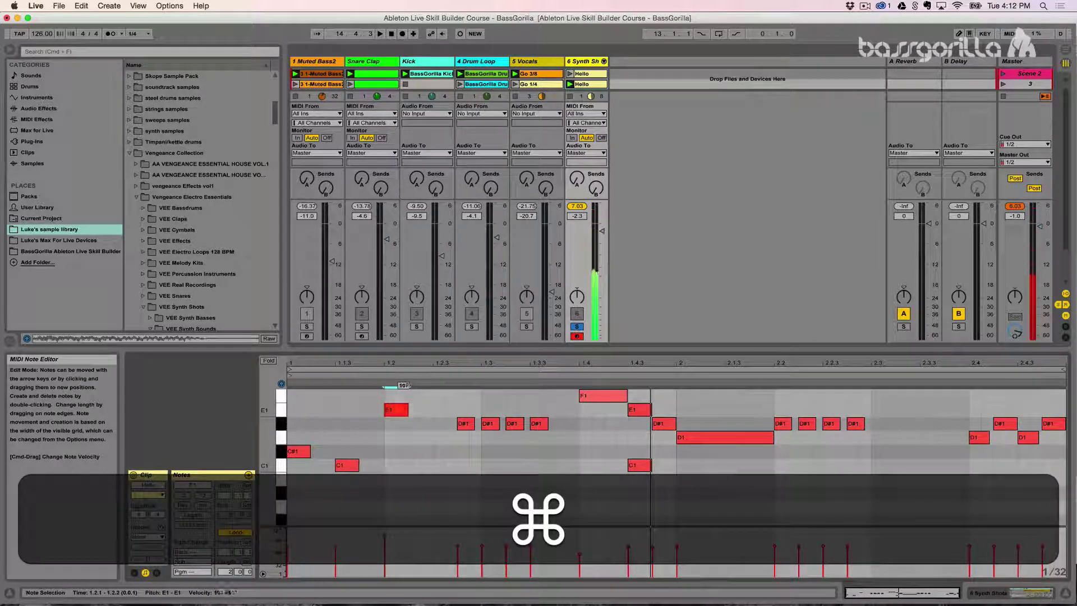
Step: Alternate soft and loud velocities on the four D#1 notes around beat 1.3, with the first at 47 and the last at 97, and start playback
{"action": "left_click", "coordinate": [466, 425], "text": "super"}
{"action": "left_click", "coordinate": [491, 424], "text": "super"}
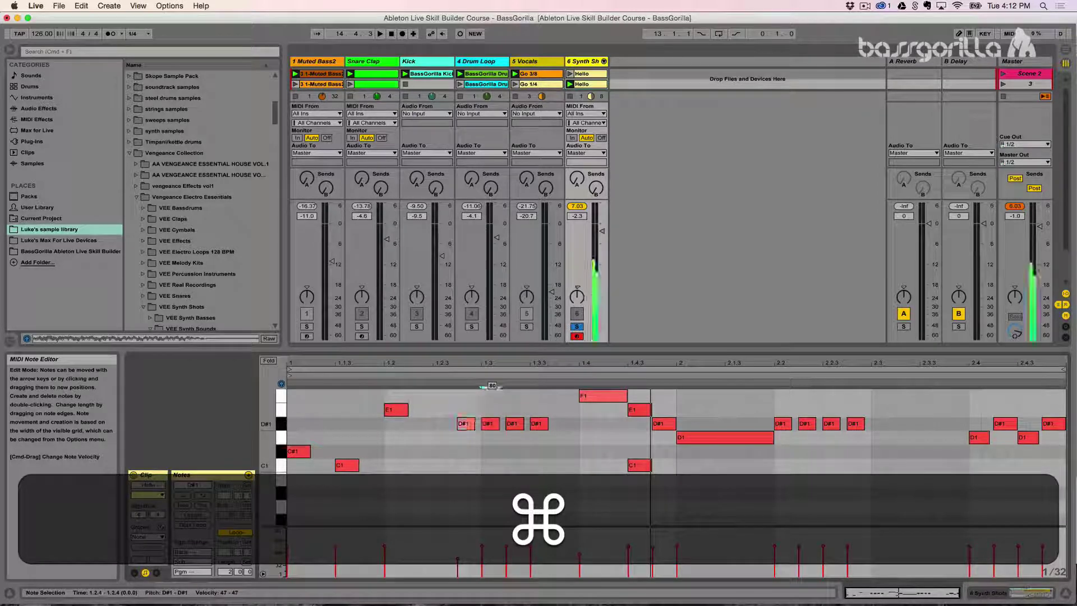
{"action": "left_click", "coordinate": [512, 425], "text": "super"}
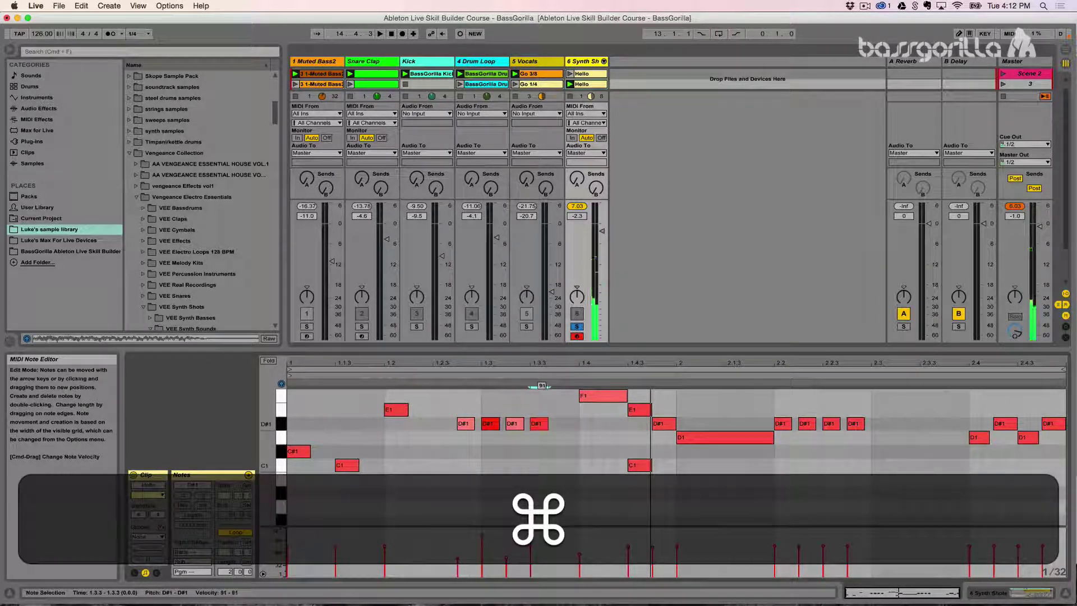
{"action": "left_click_drag", "start_coordinate": [537, 426], "coordinate": [537, 423]}
{"action": "key", "text": "space"}
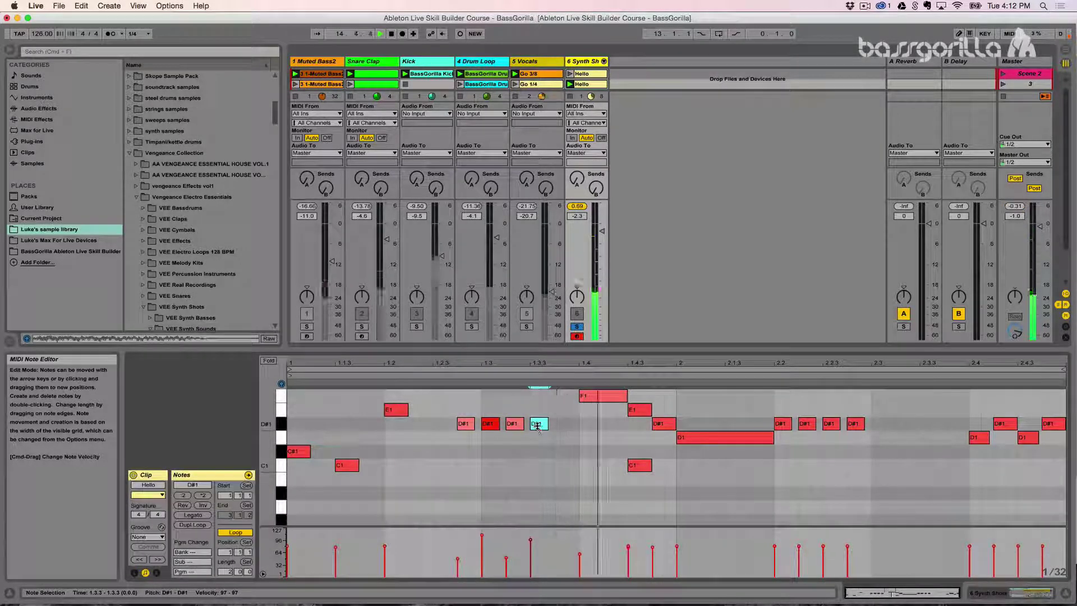
Step: Vary the velocities of the D#1 notes after beat 2.2 and around beat 2.4 during playback, then stop and deselect the notes
{"action": "left_click", "coordinate": [806, 424], "text": "super"}
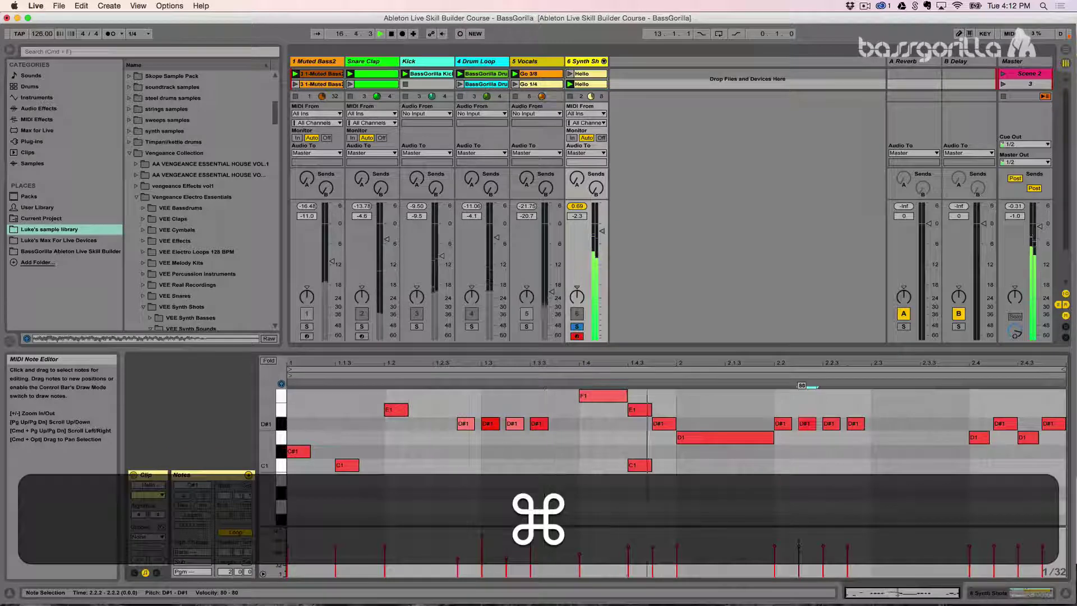
{"action": "left_click_drag", "start_coordinate": [806, 424], "coordinate": [857, 449]}
{"action": "left_click_drag", "start_coordinate": [1005, 428], "coordinate": [1050, 428]}
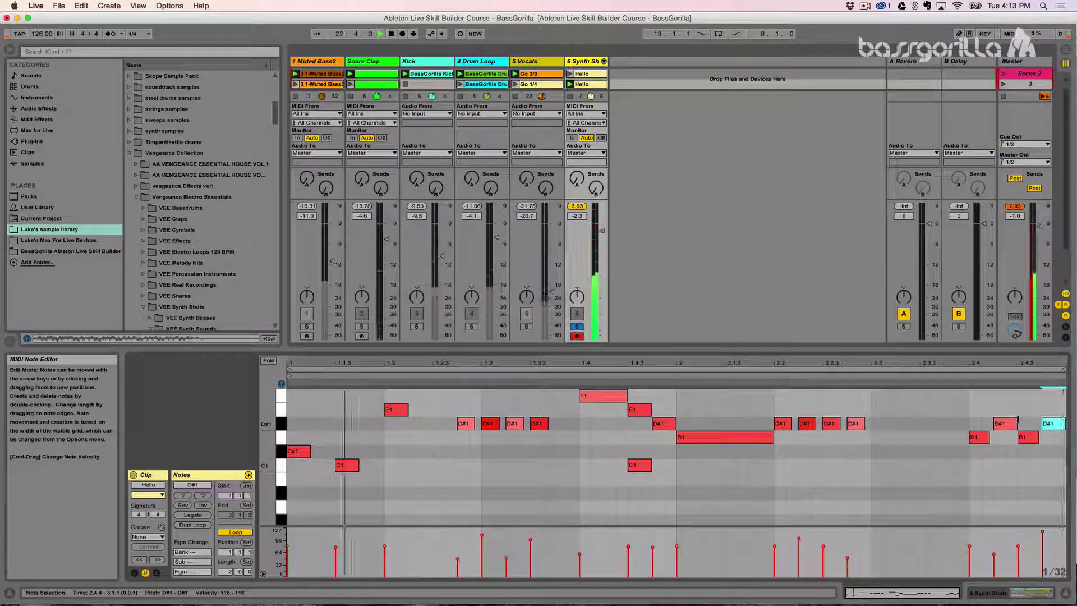
{"action": "key", "text": "space"}
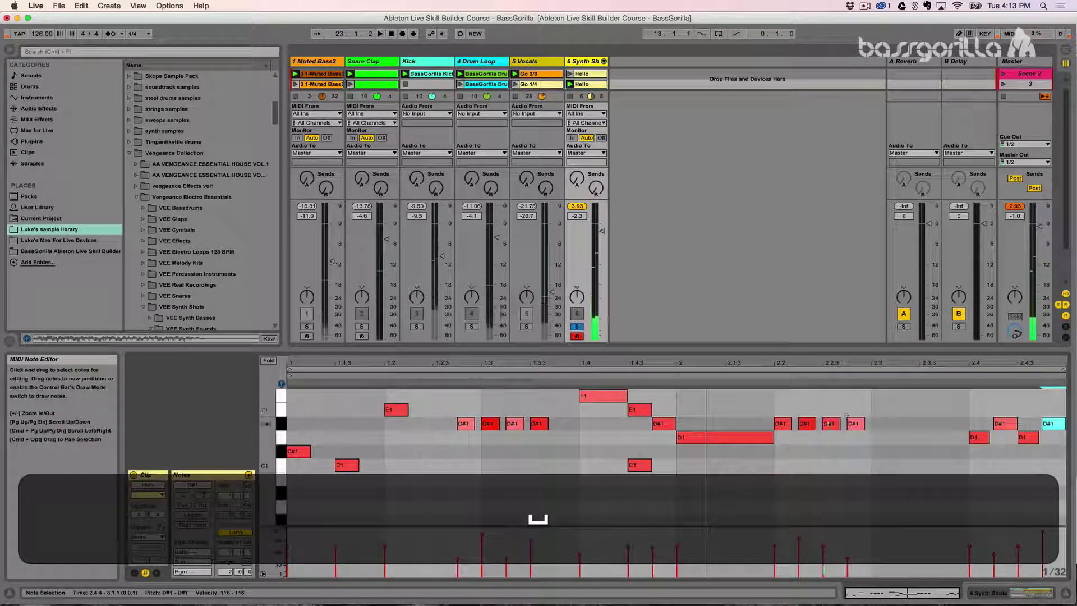
{"action": "left_click", "coordinate": [443, 463]}
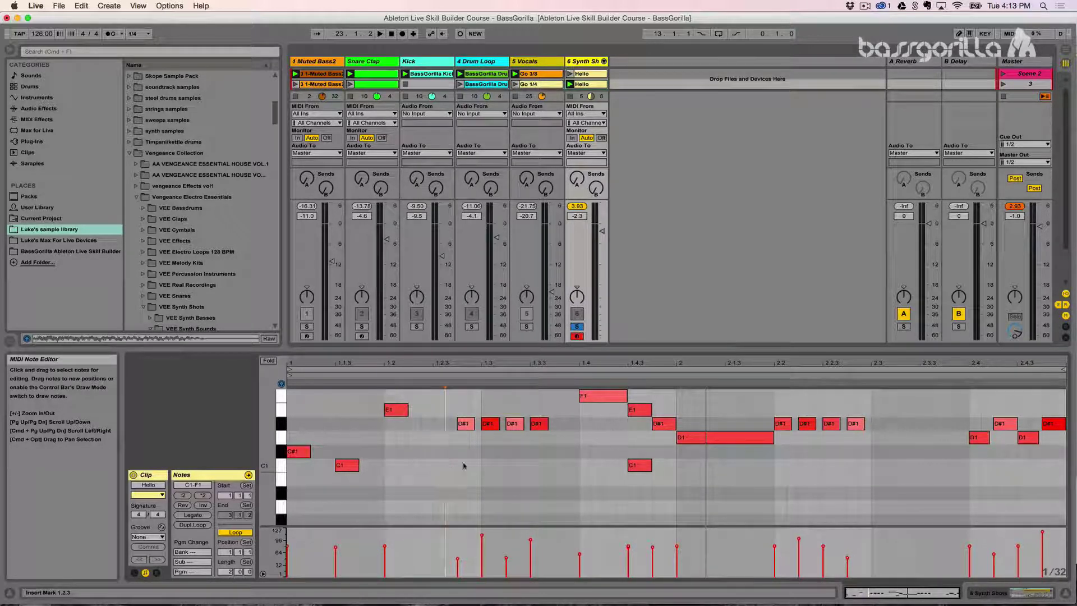
Step: Reduce Synth Hit 2's velocity-to-volume amount to 42%, copy it to its five siblings, and return to the Hello clip's notes
{"action": "left_click", "coordinate": [987, 590]}
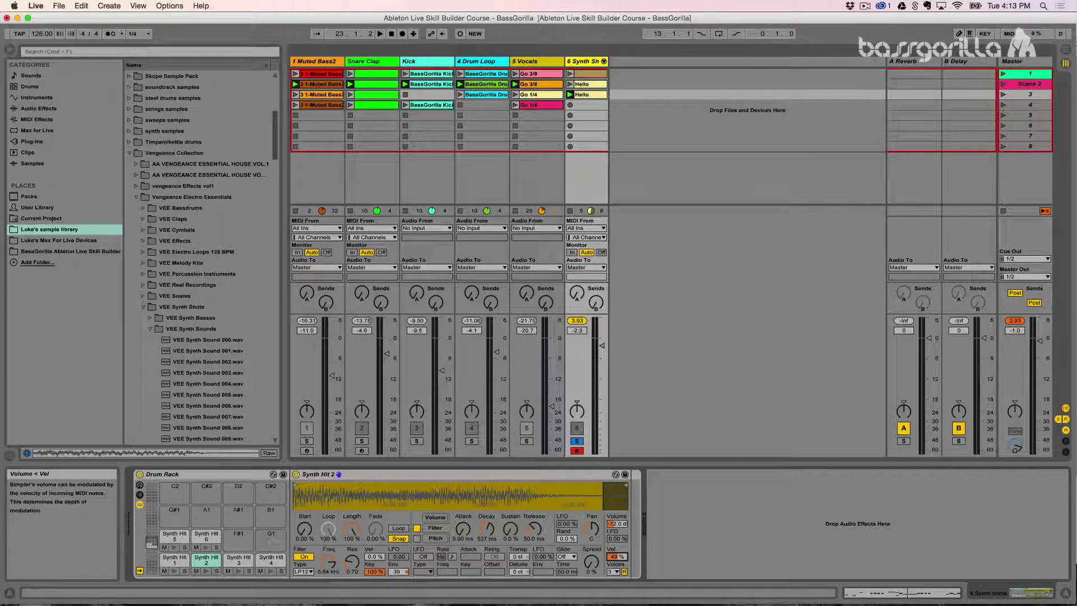
{"action": "right_click", "coordinate": [615, 559]}
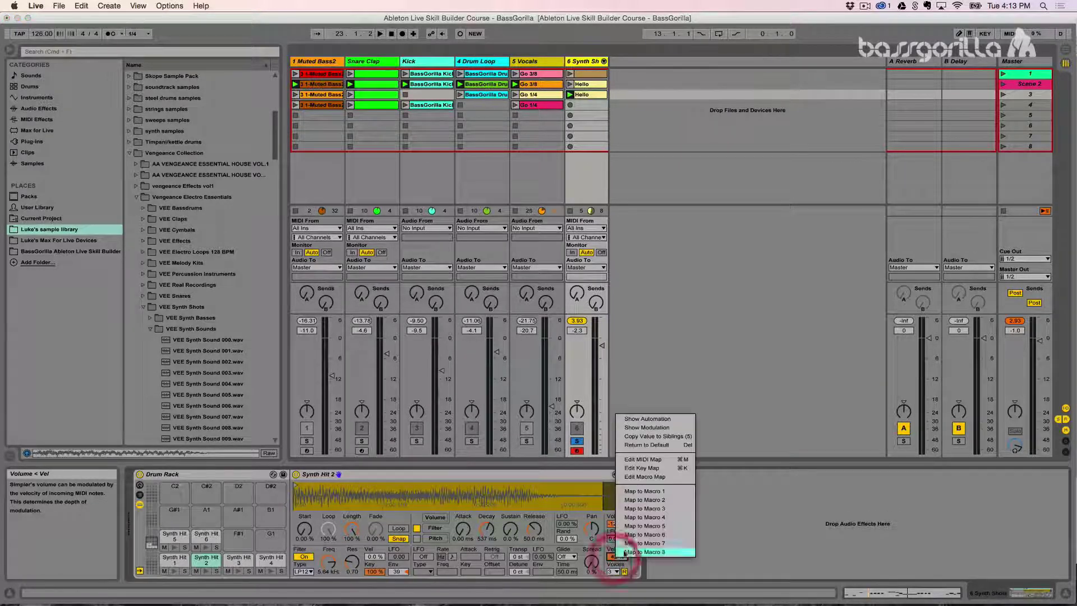
{"action": "left_click", "coordinate": [636, 437]}
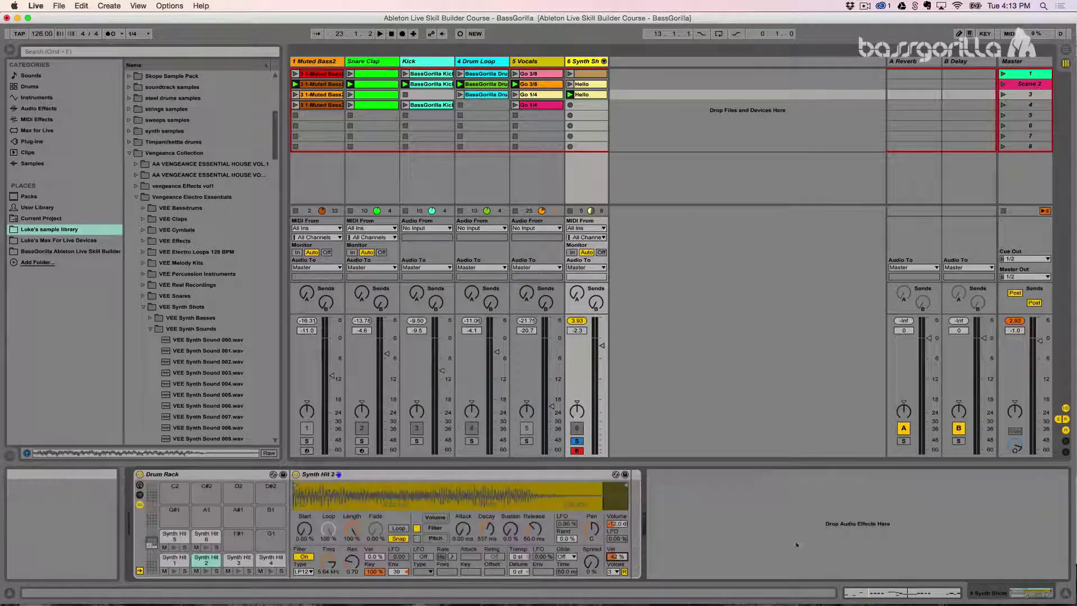
{"action": "left_click", "coordinate": [872, 591]}
Step: Play the Hello clip, unsolo the Synth Shots track to hear it with the other active tracks, and stop playback
{"action": "key", "text": "space"}
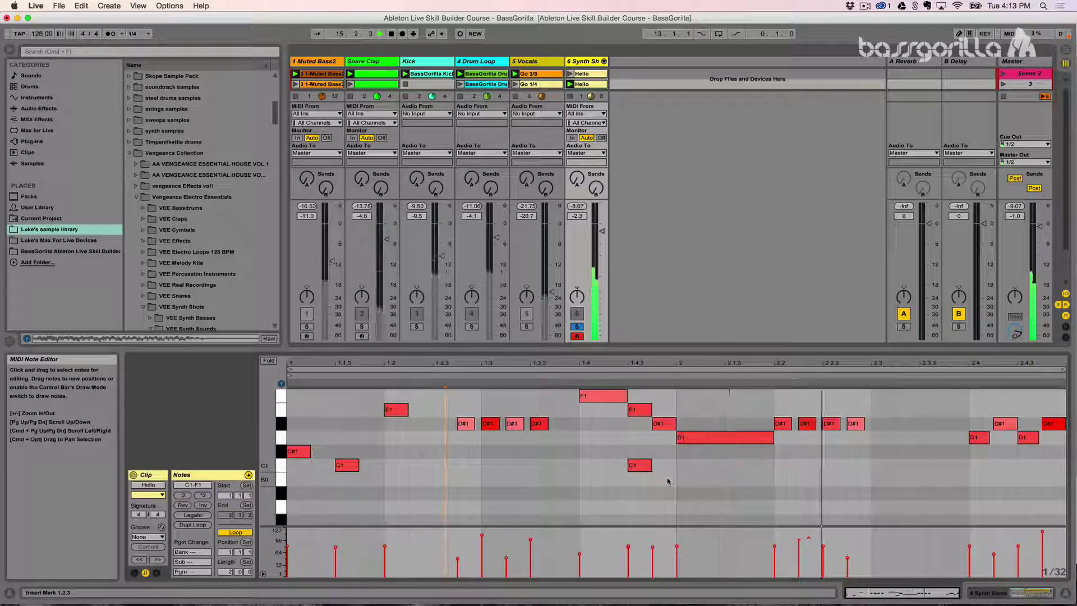
{"action": "left_click", "coordinate": [681, 481]}
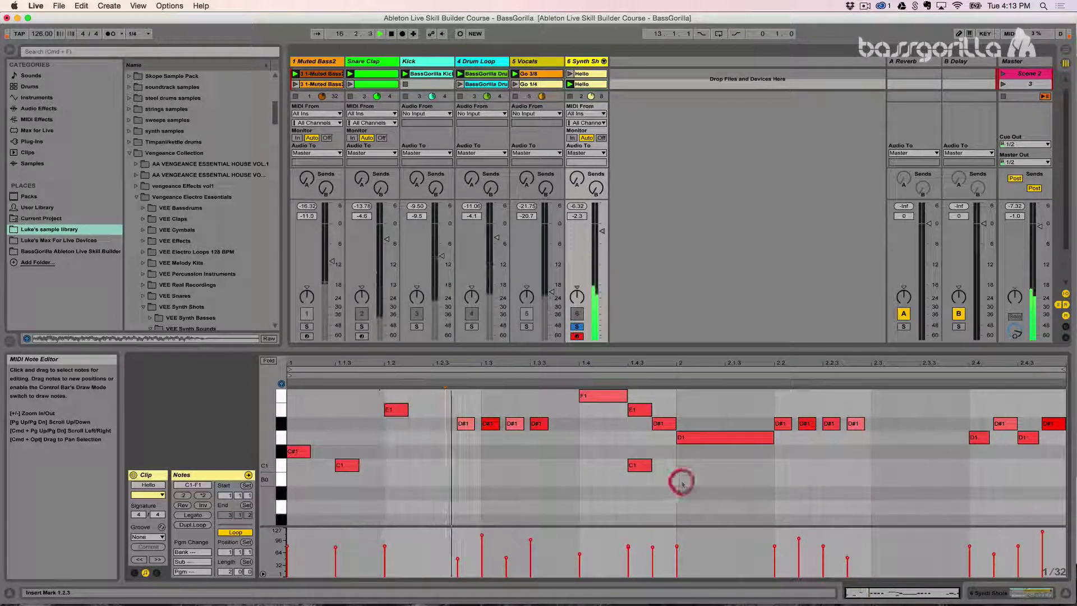
{"action": "left_click", "coordinate": [576, 326]}
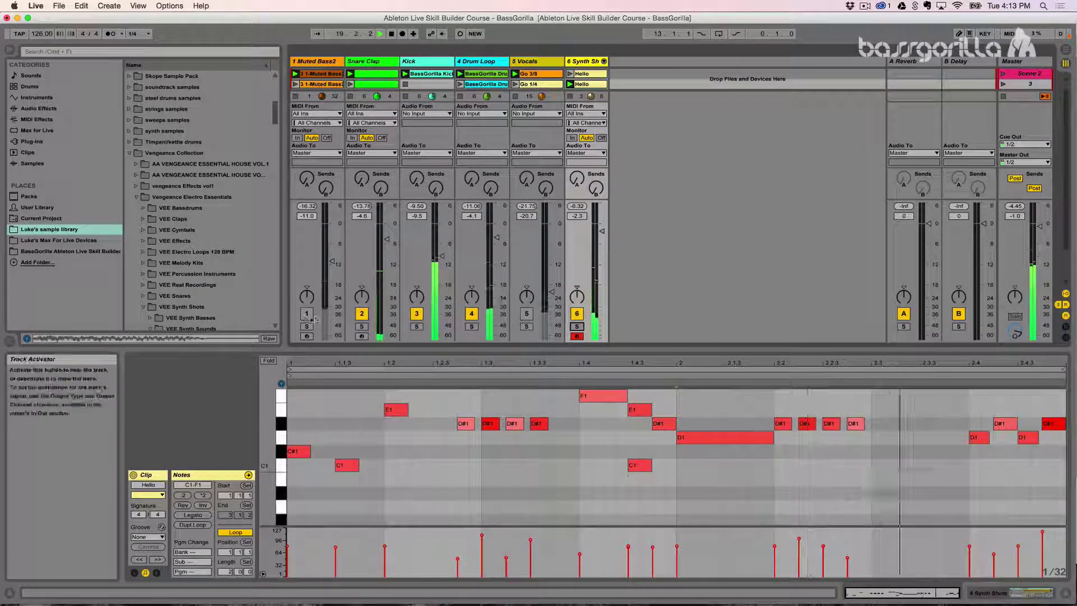
{"action": "key", "text": "space"}
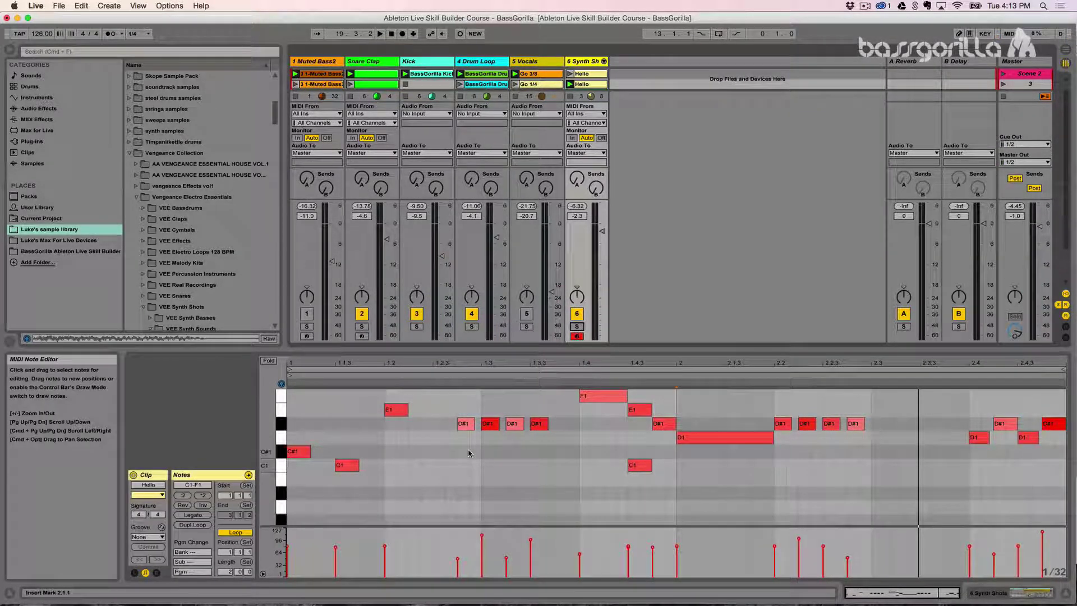